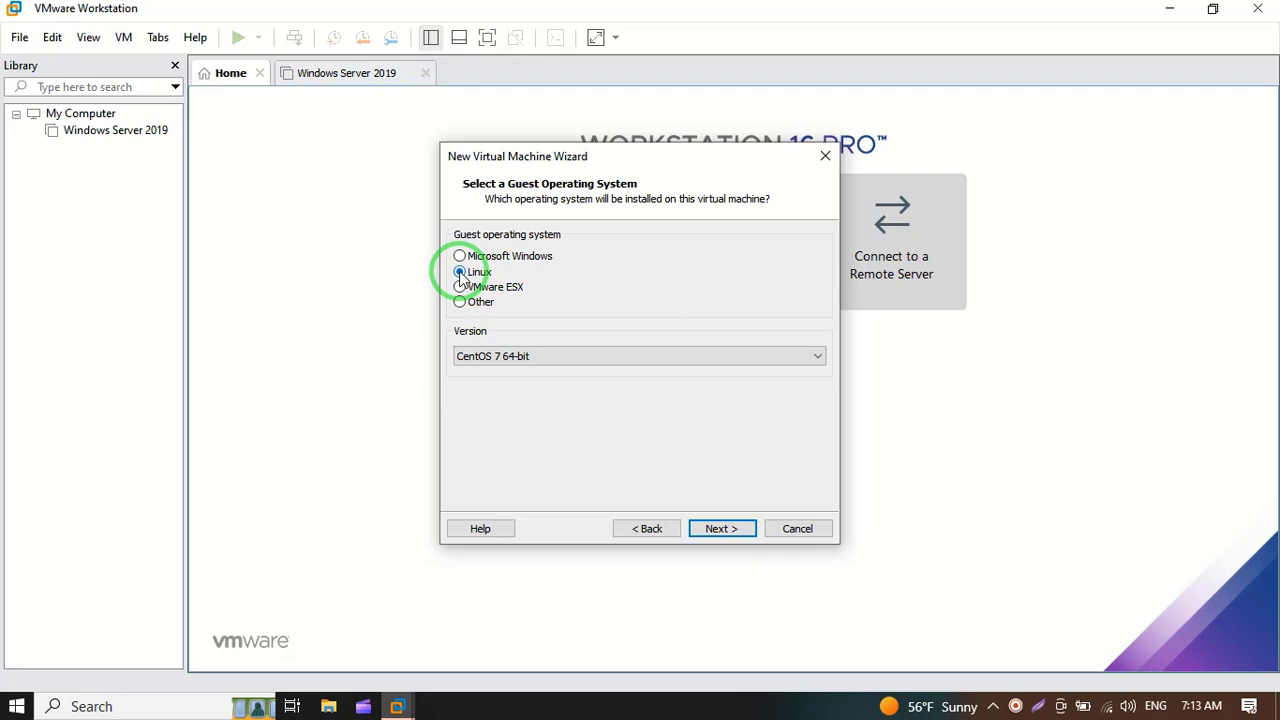
Step: Choose CentOS 7 64-bit as the Linux guest version and continue to the naming page
click(494, 366)
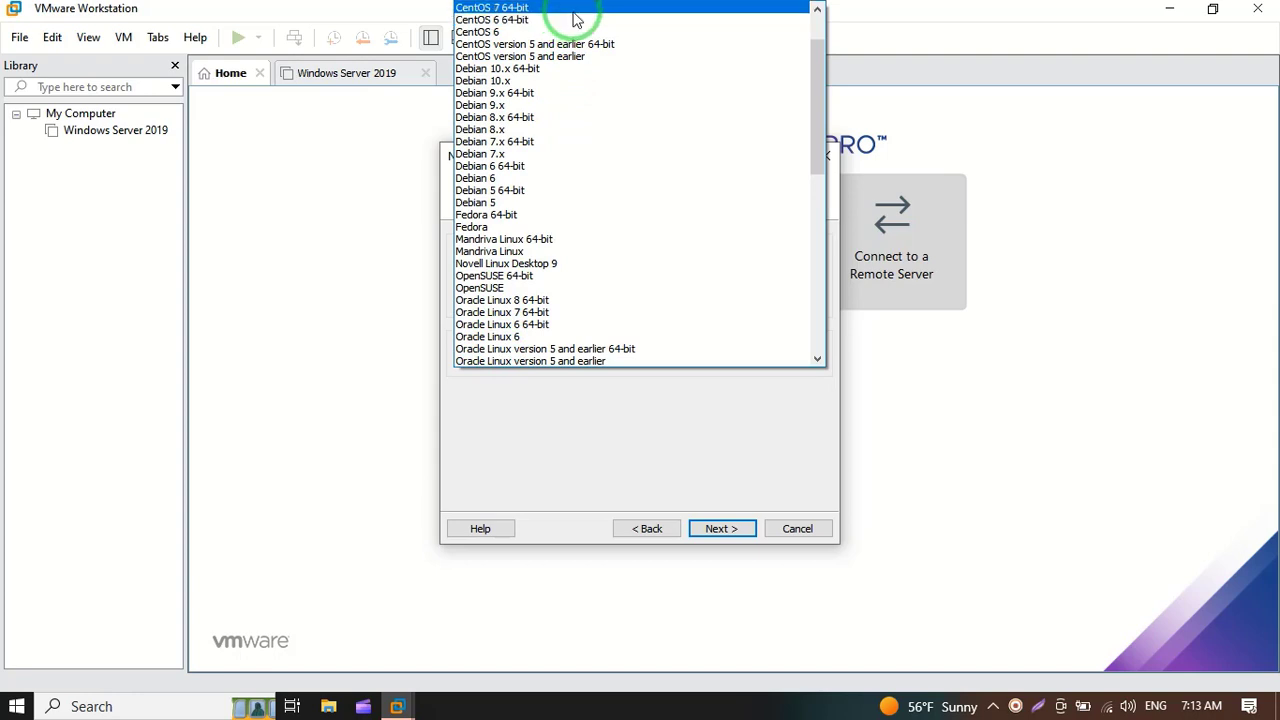
click(575, 9)
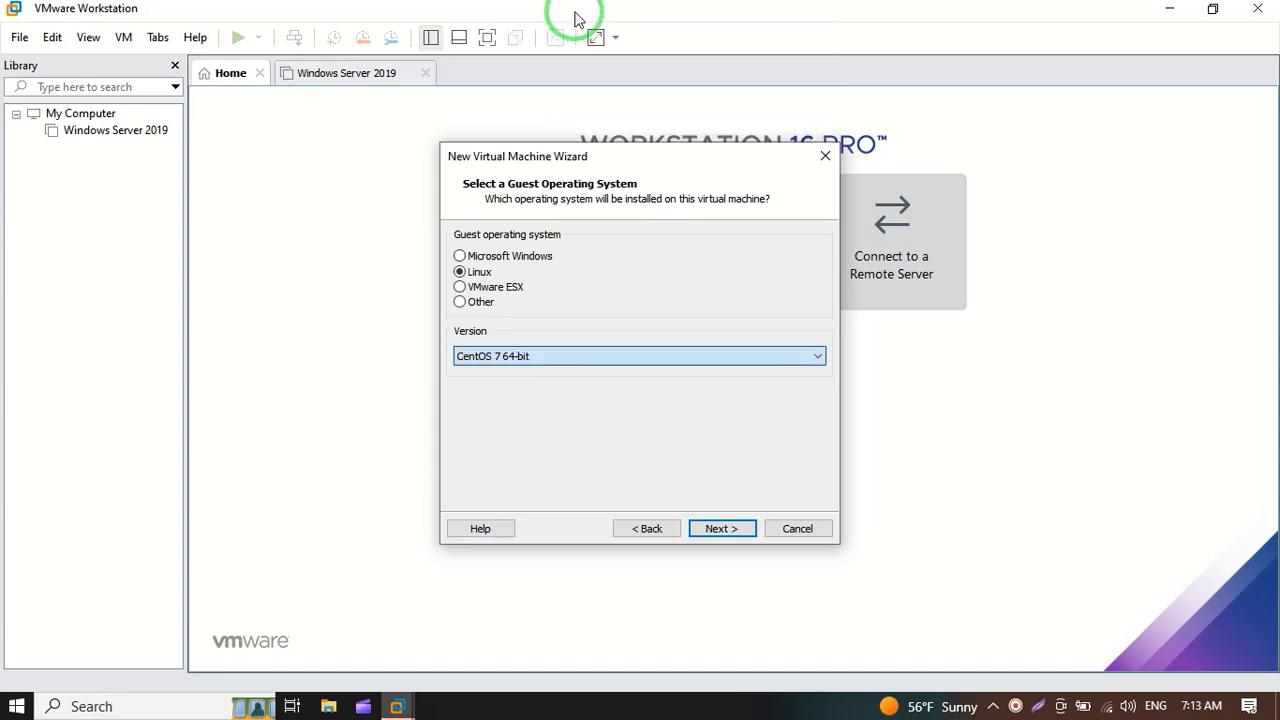
click(722, 529)
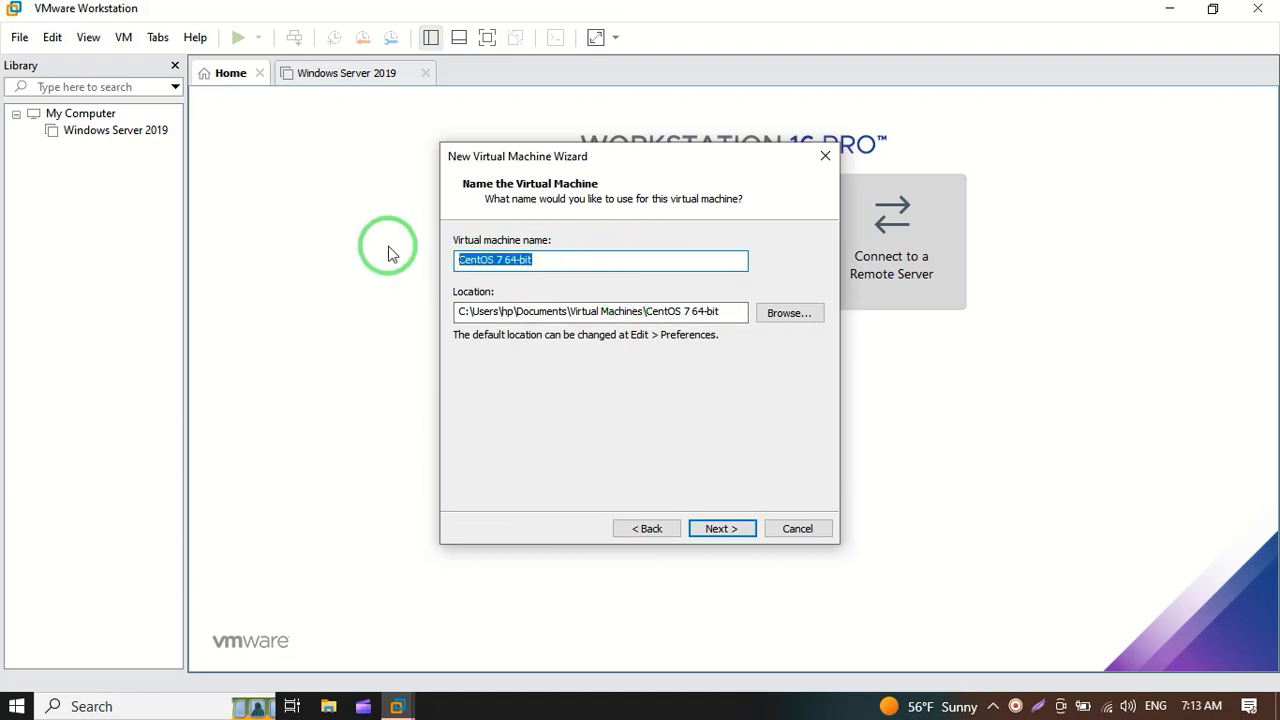
Step: Name the virtual machine VoIP and store it in the Desktop's IP PBX folder
text(V)
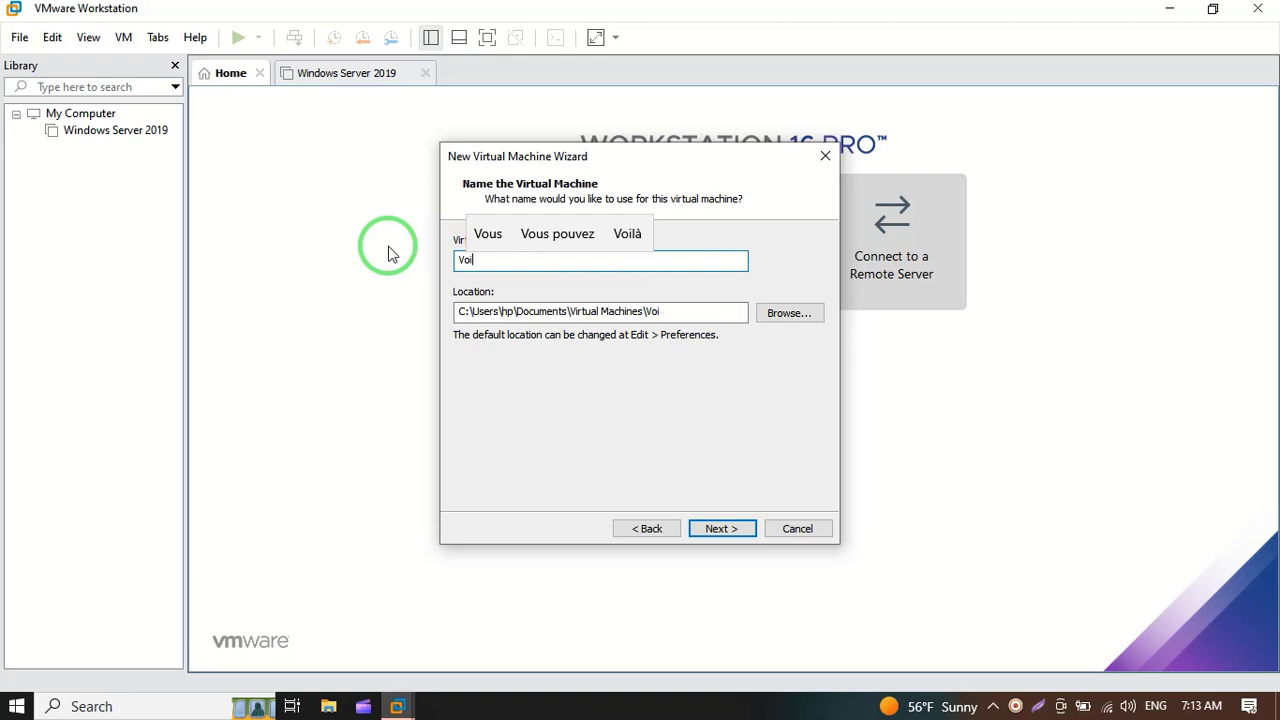
text(oi)
key(BackSpace)
text(IP)
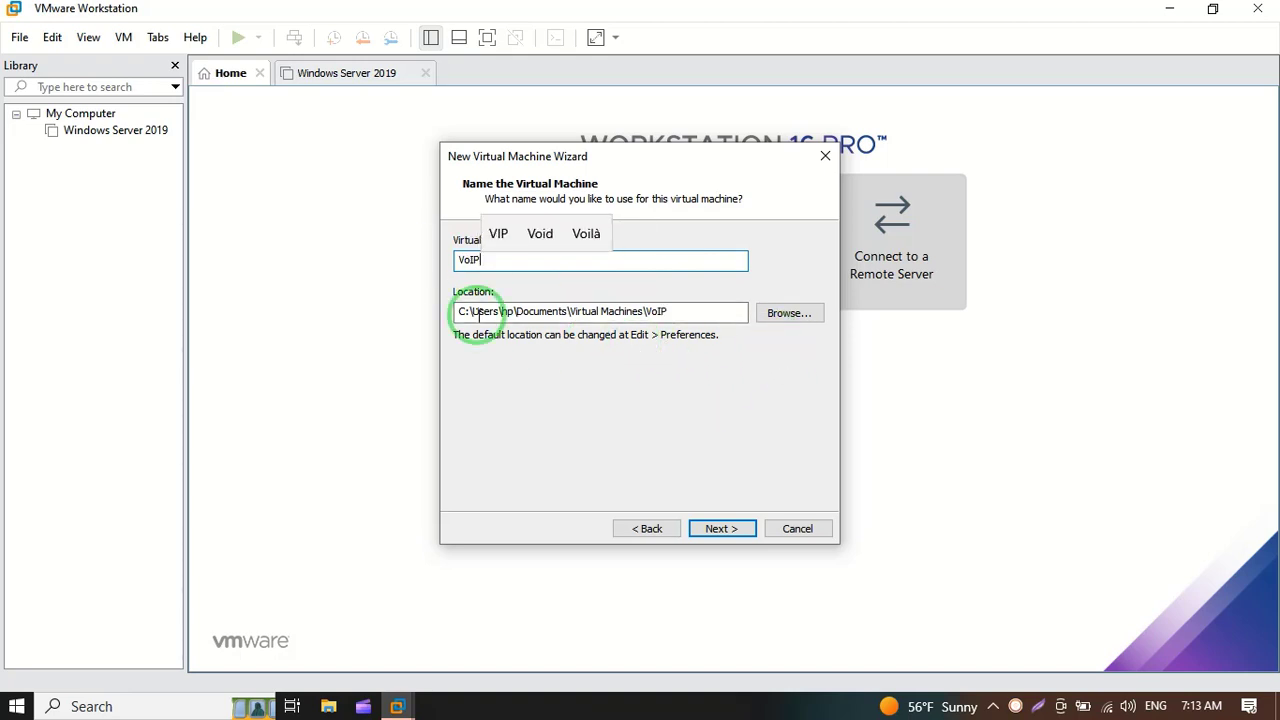
click(780, 312)
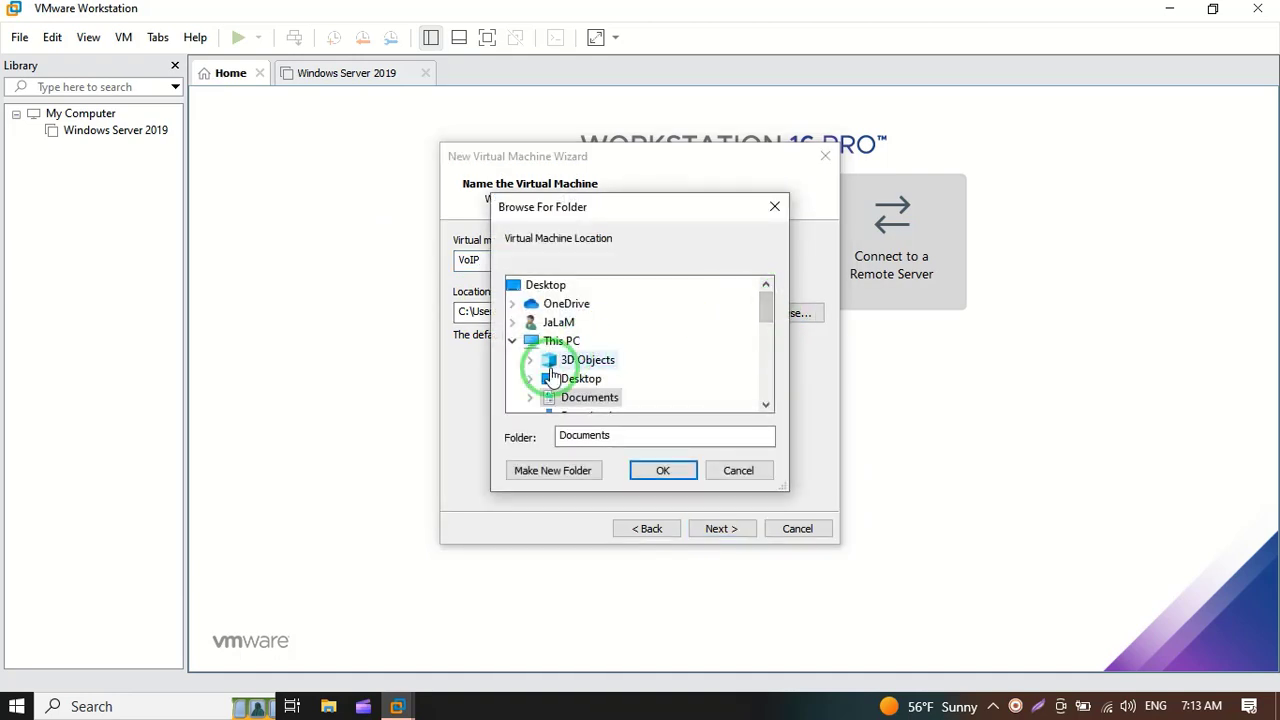
click(530, 380)
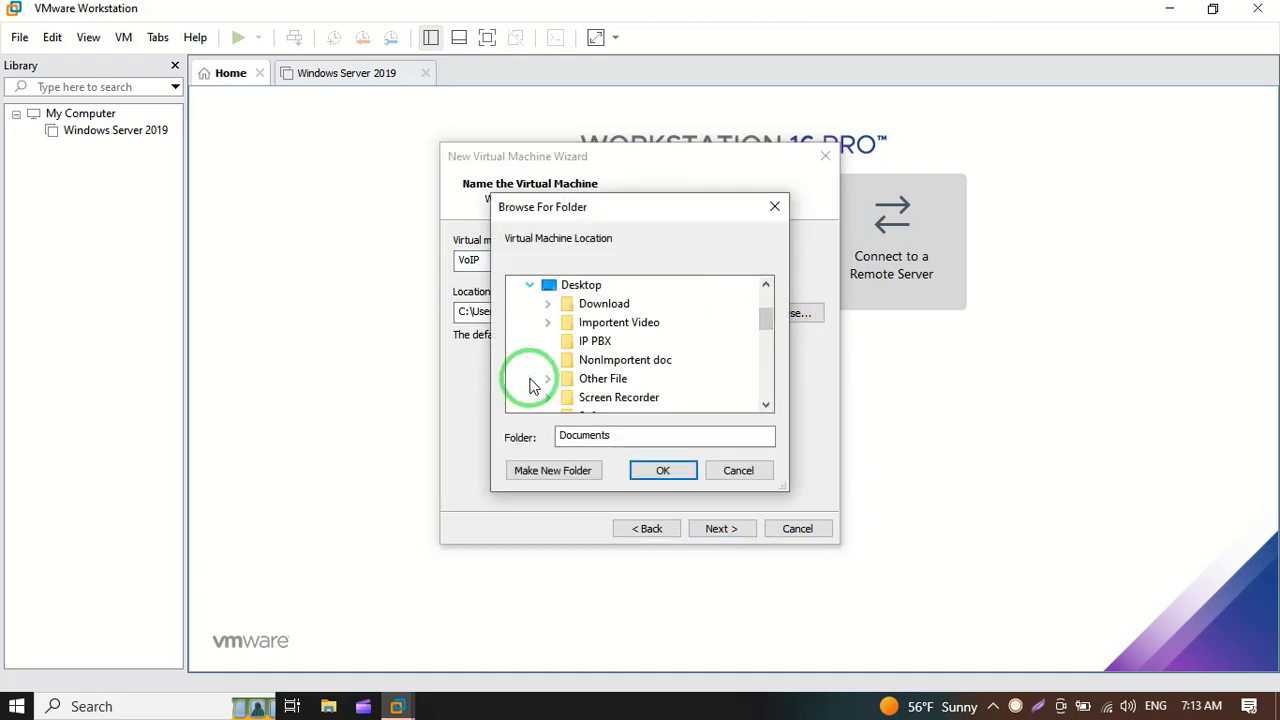
click(592, 341)
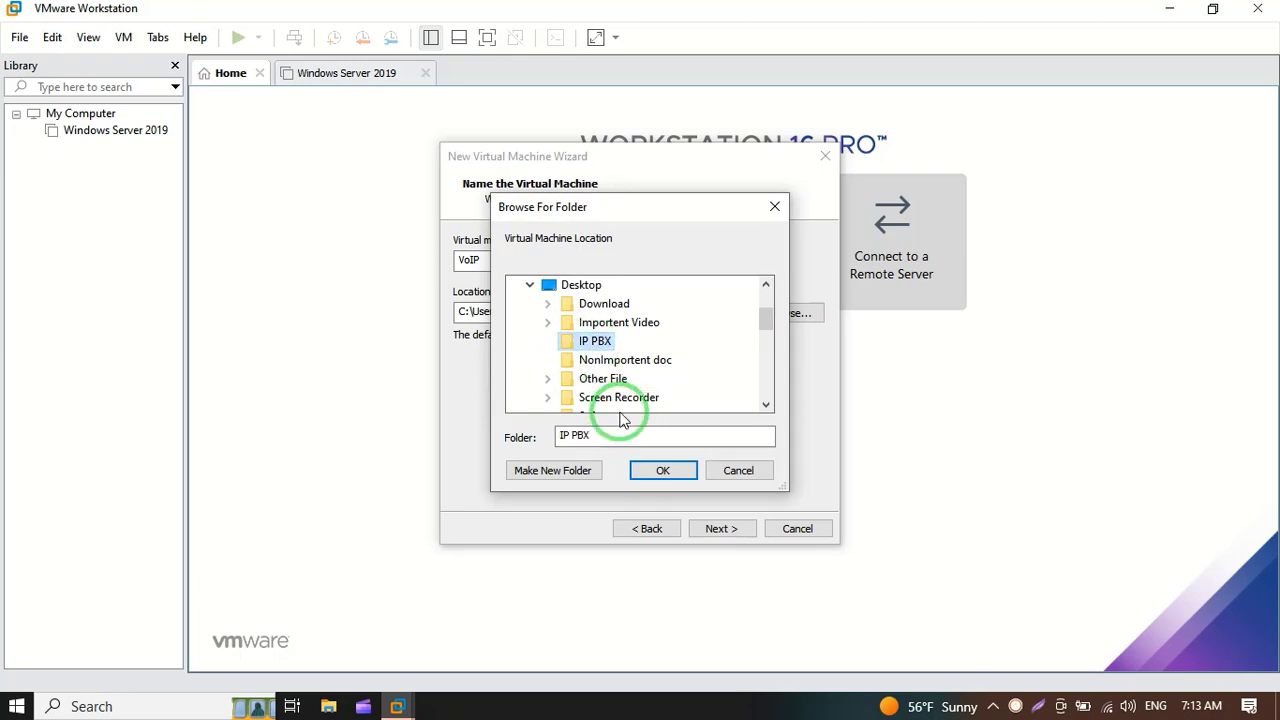
click(660, 470)
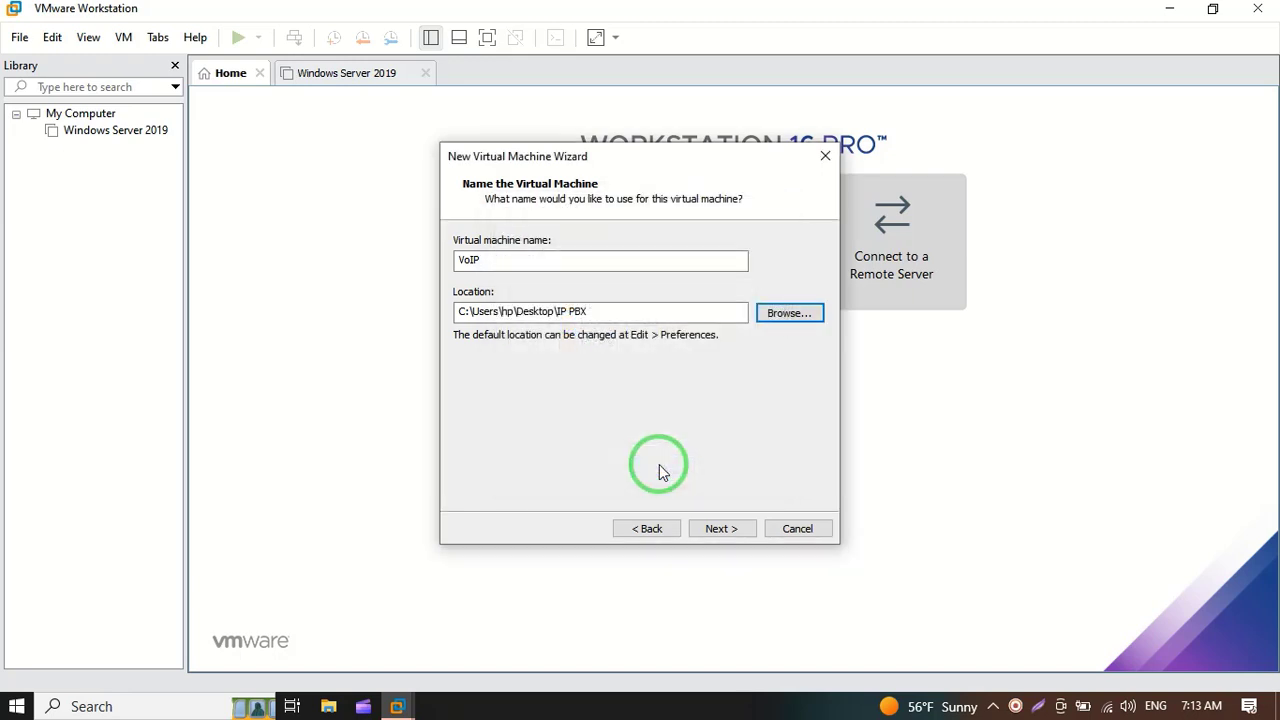
Step: Give the VM a 5 GB disk stored as a single file
click(722, 529)
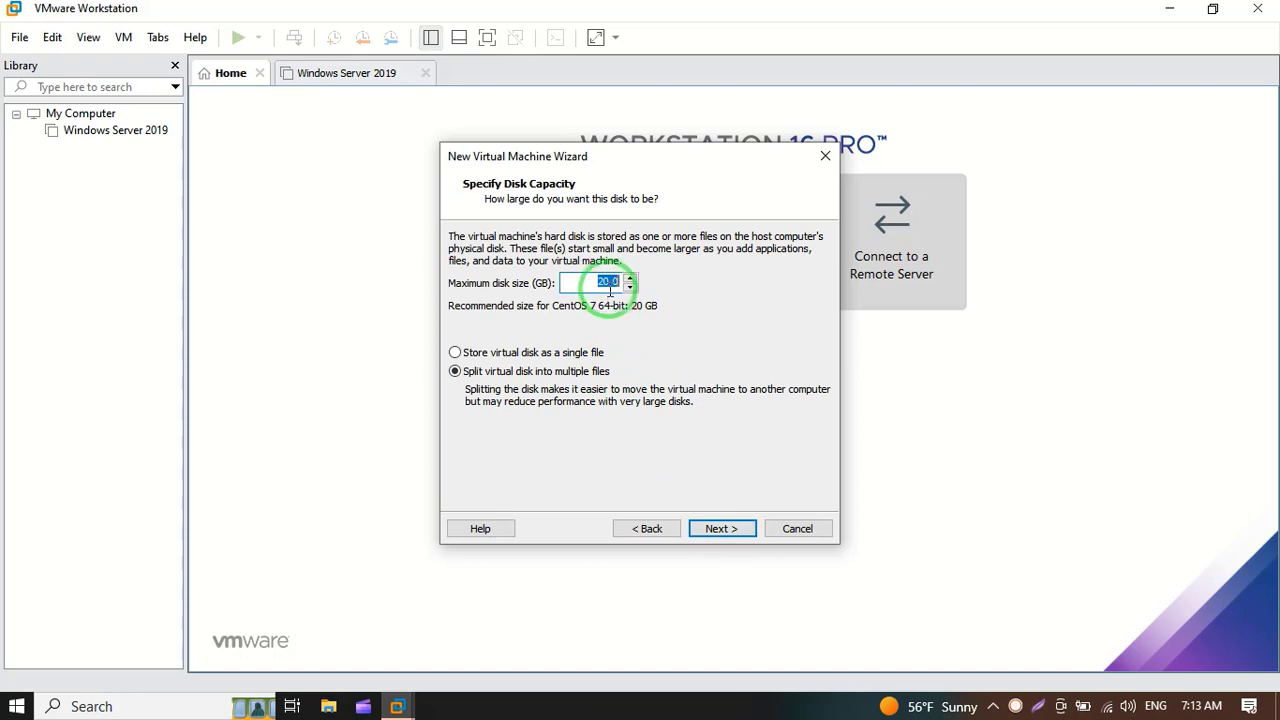
click(609, 283)
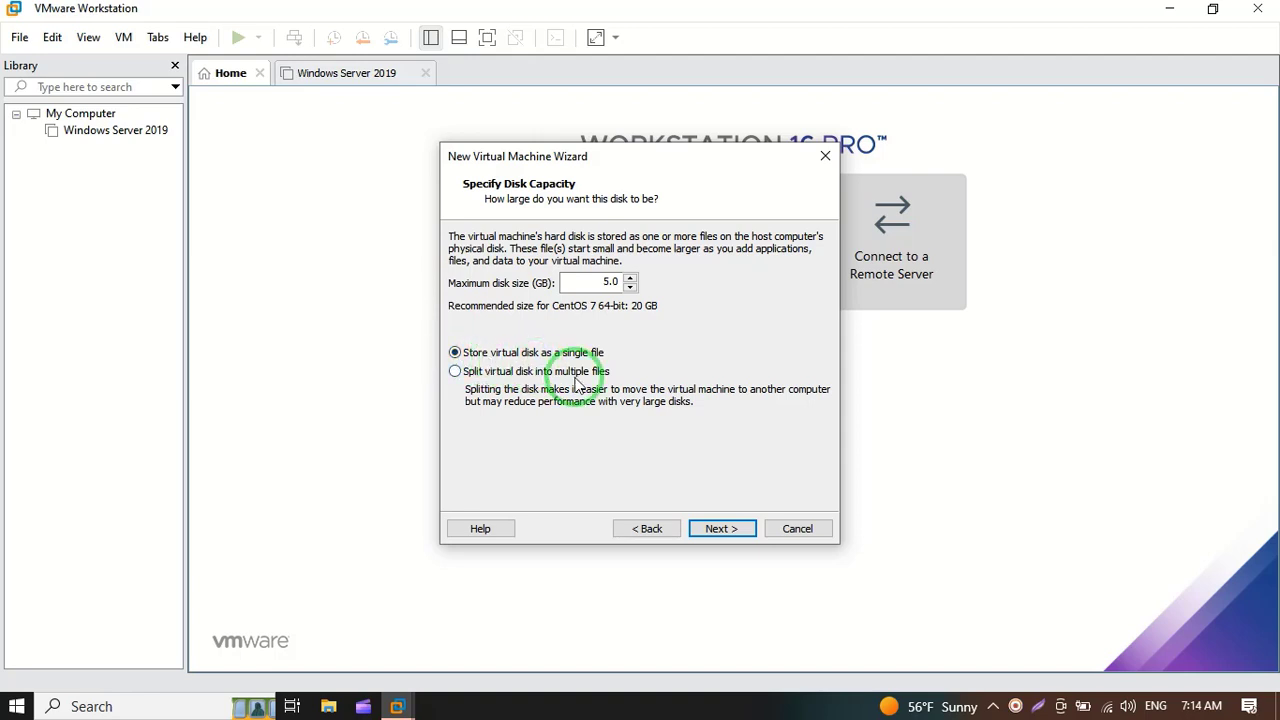
click(722, 528)
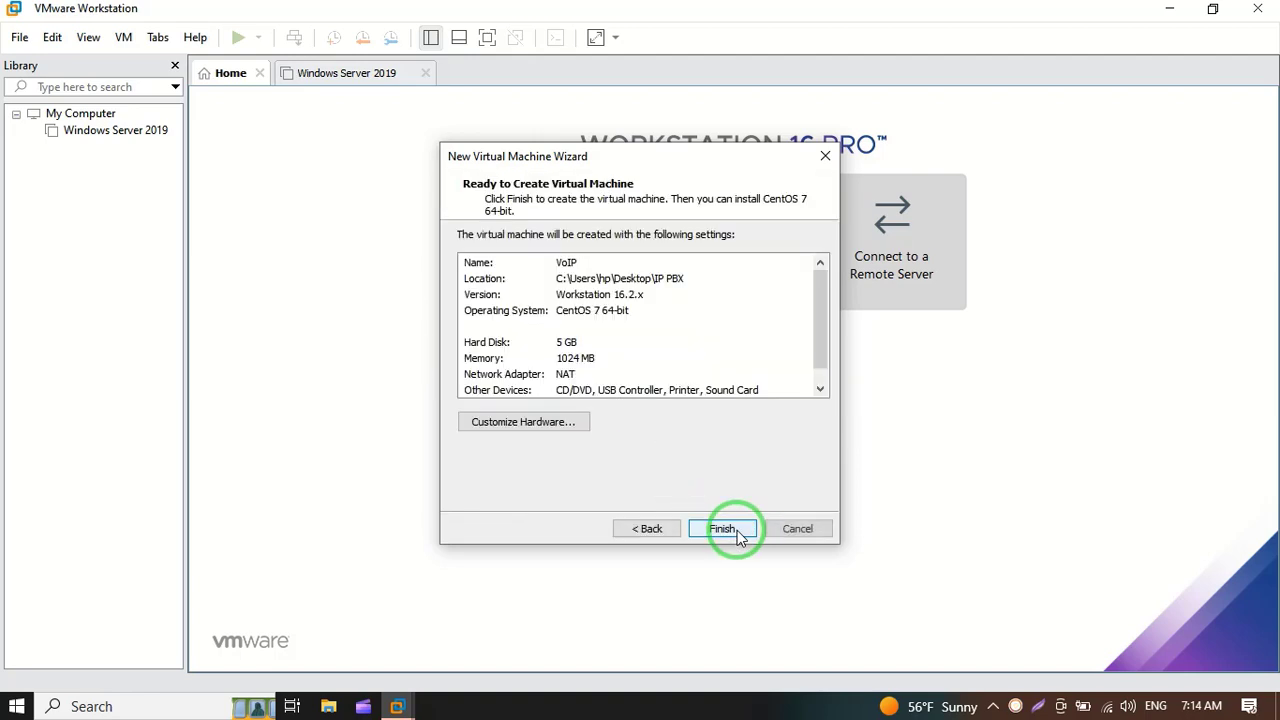
Step: Raise the VM's memory to 2 GB and attach the Elastix ISO to its CD/DVD drive
click(523, 422)
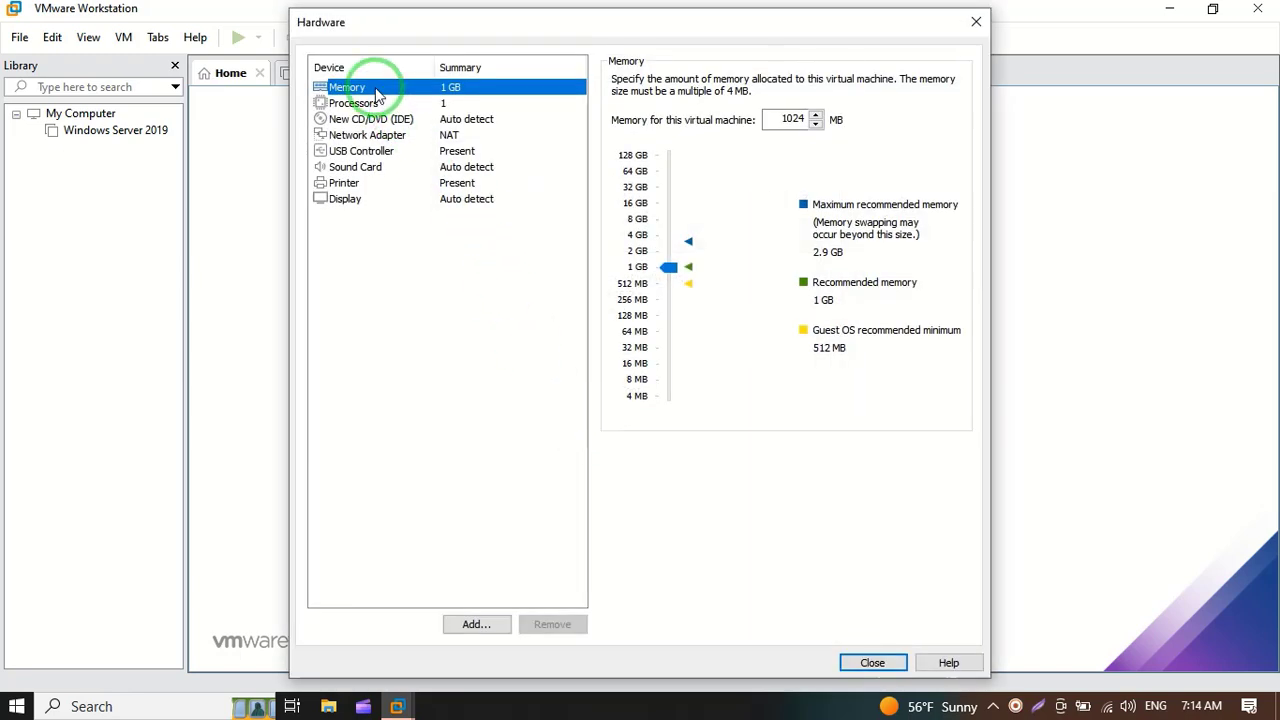
drag(667, 267, 669, 253)
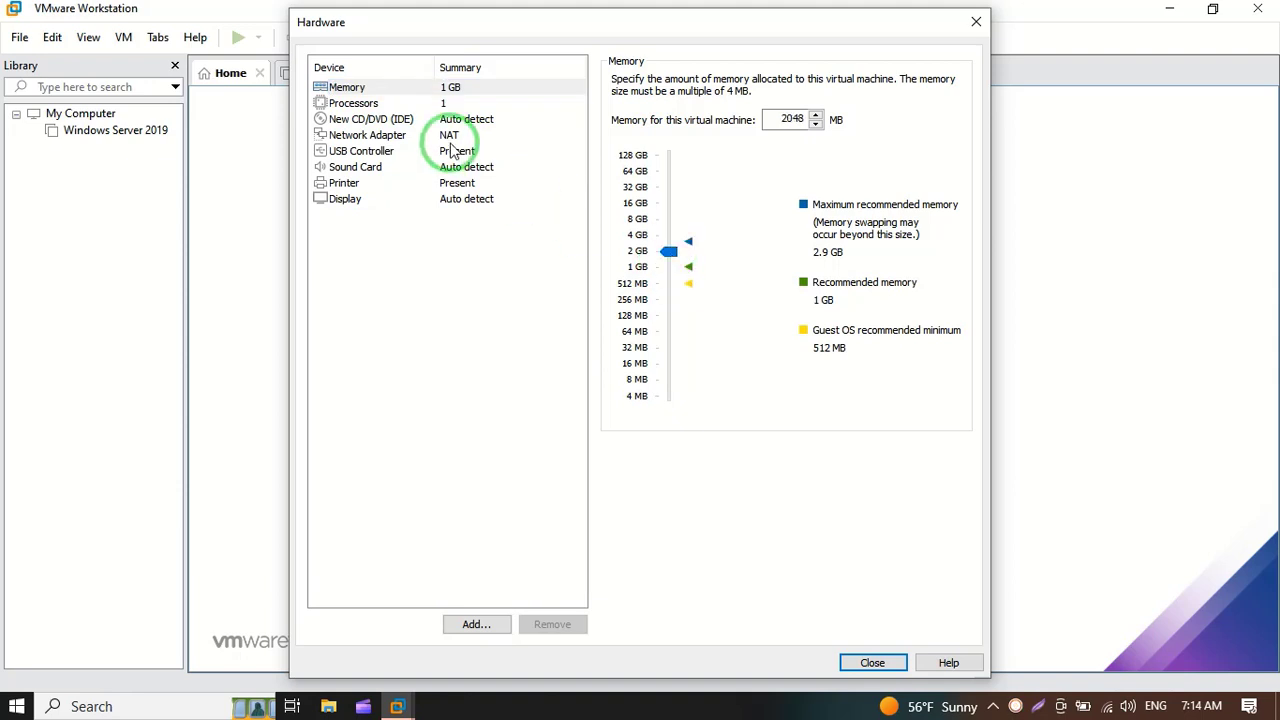
click(380, 121)
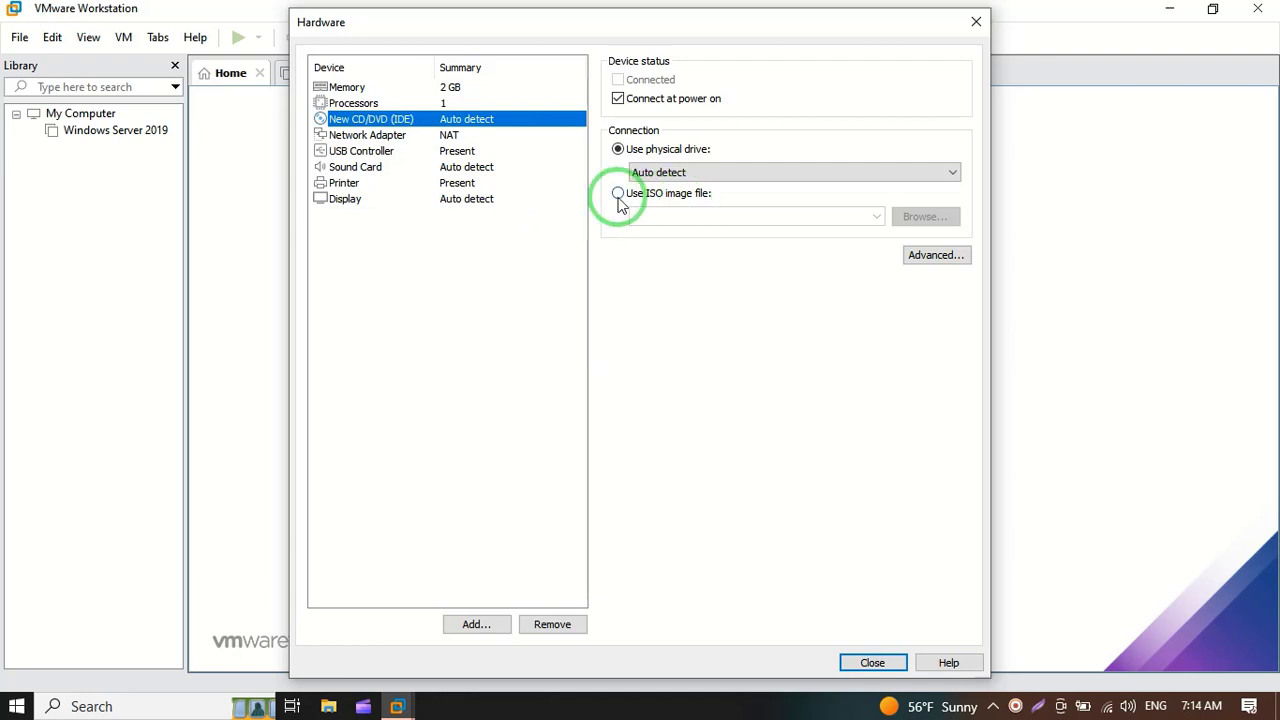
click(618, 196)
click(899, 222)
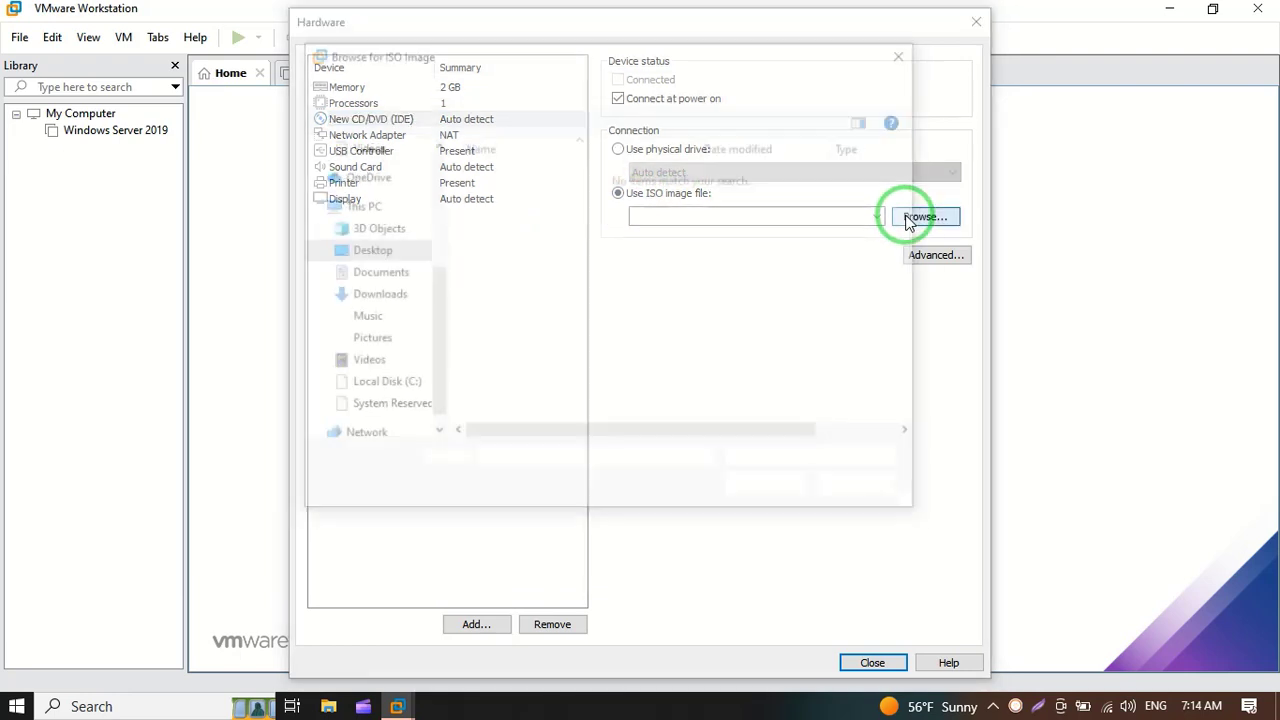
click(400, 250)
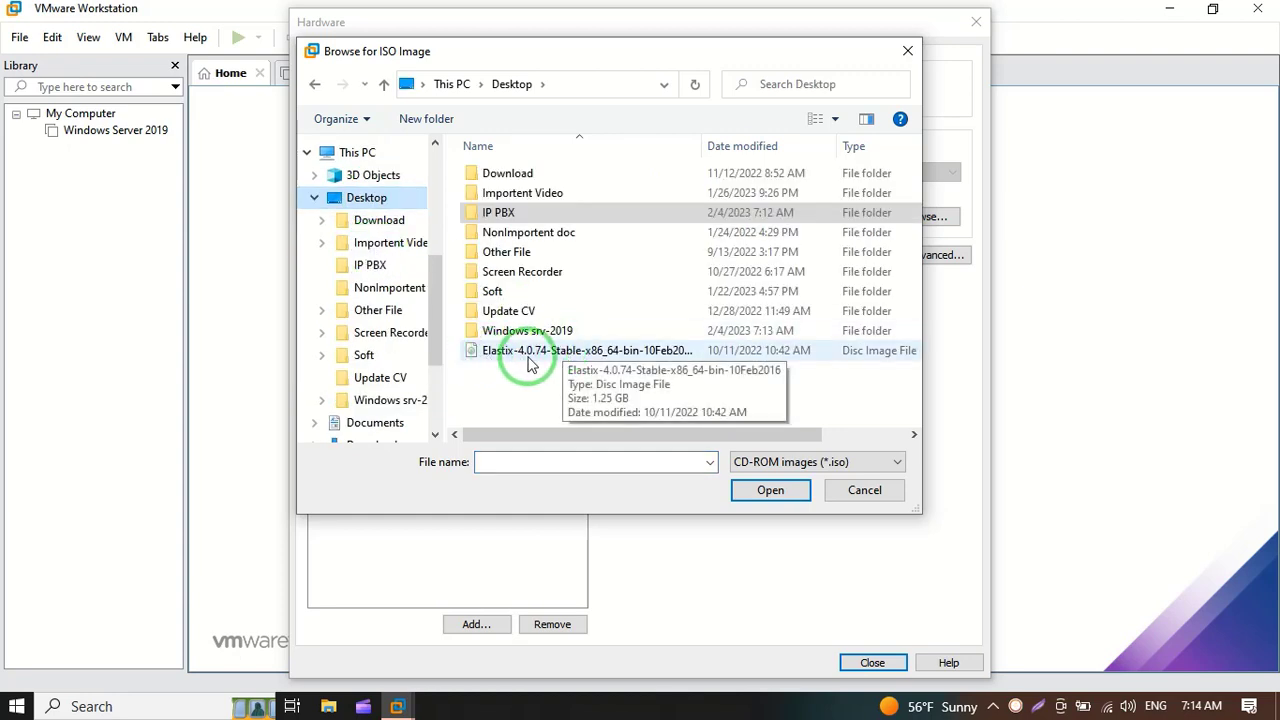
click(655, 352)
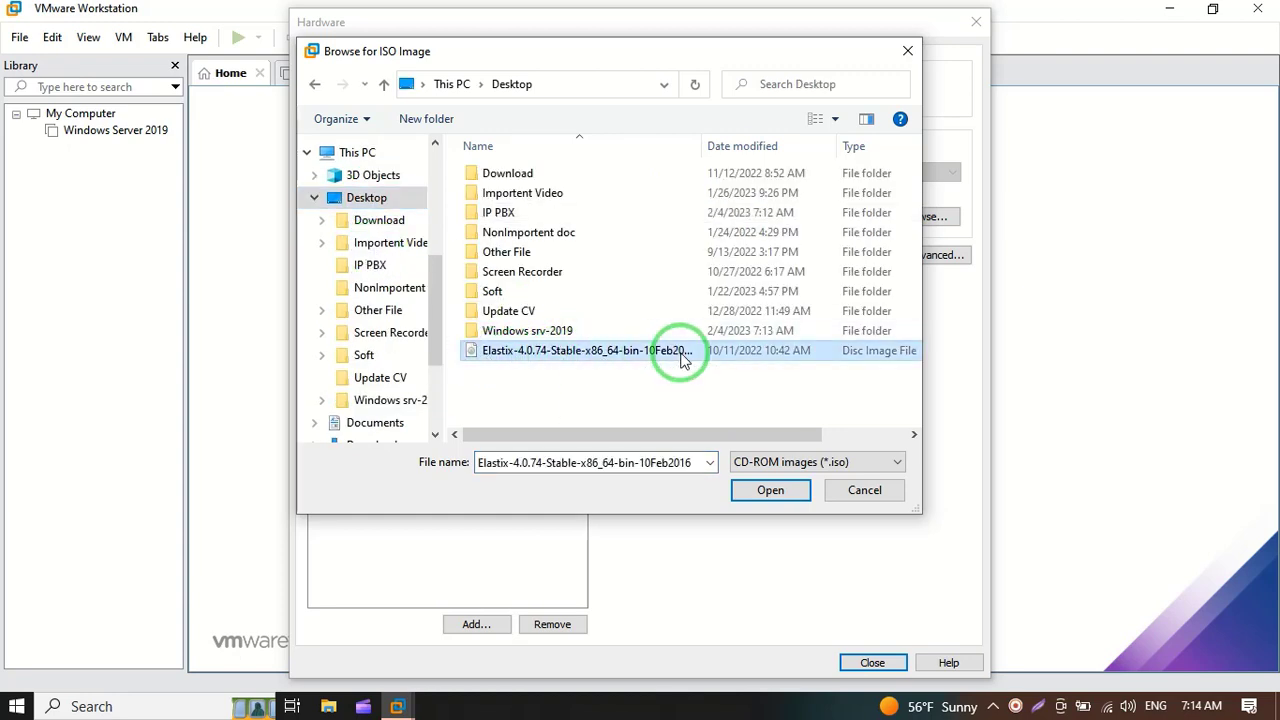
click(770, 492)
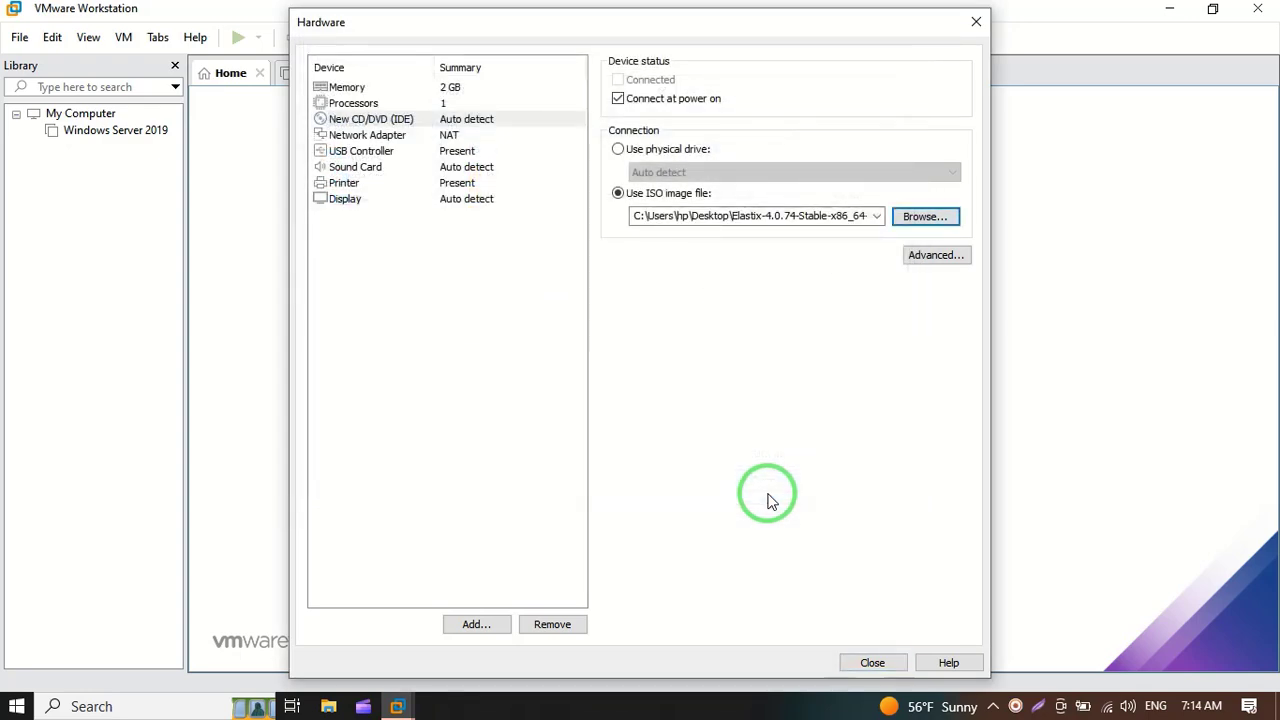
Step: Switch the network adapter to Bridged and return to the summary
click(398, 137)
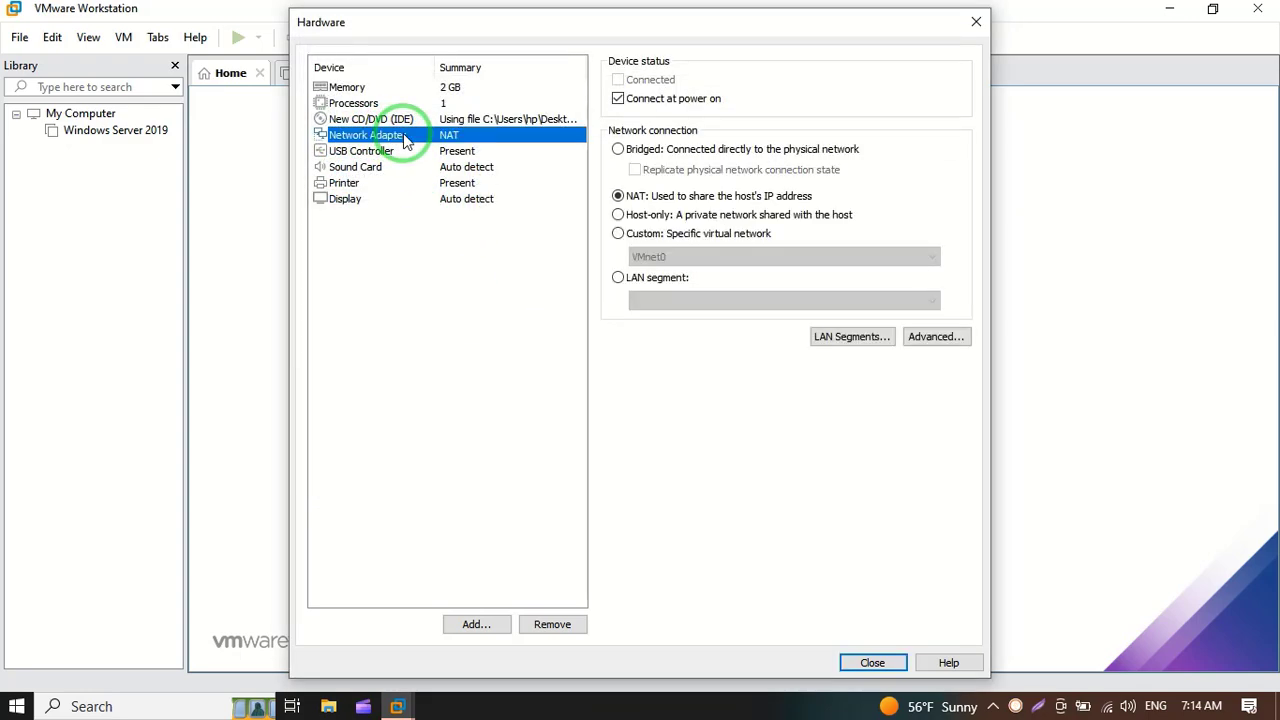
click(617, 150)
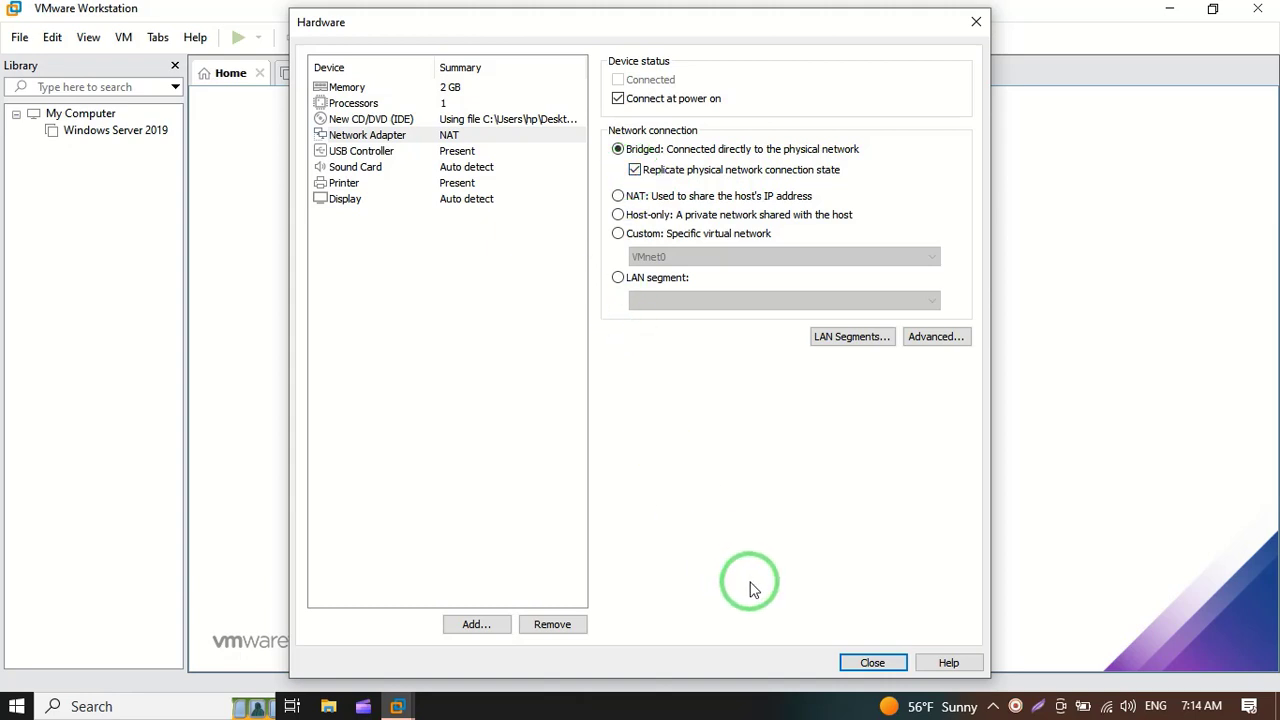
click(866, 664)
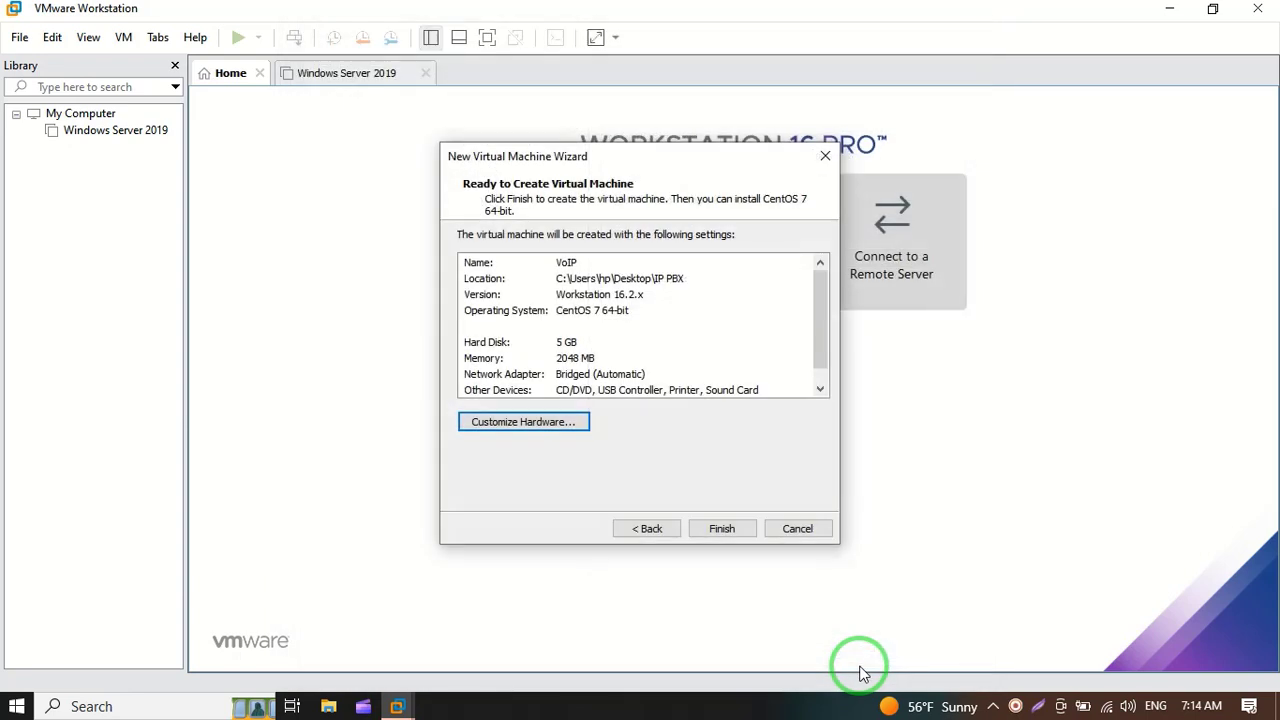
Step: Finish the wizard to create the VoIP VM, then power it on
click(750, 535)
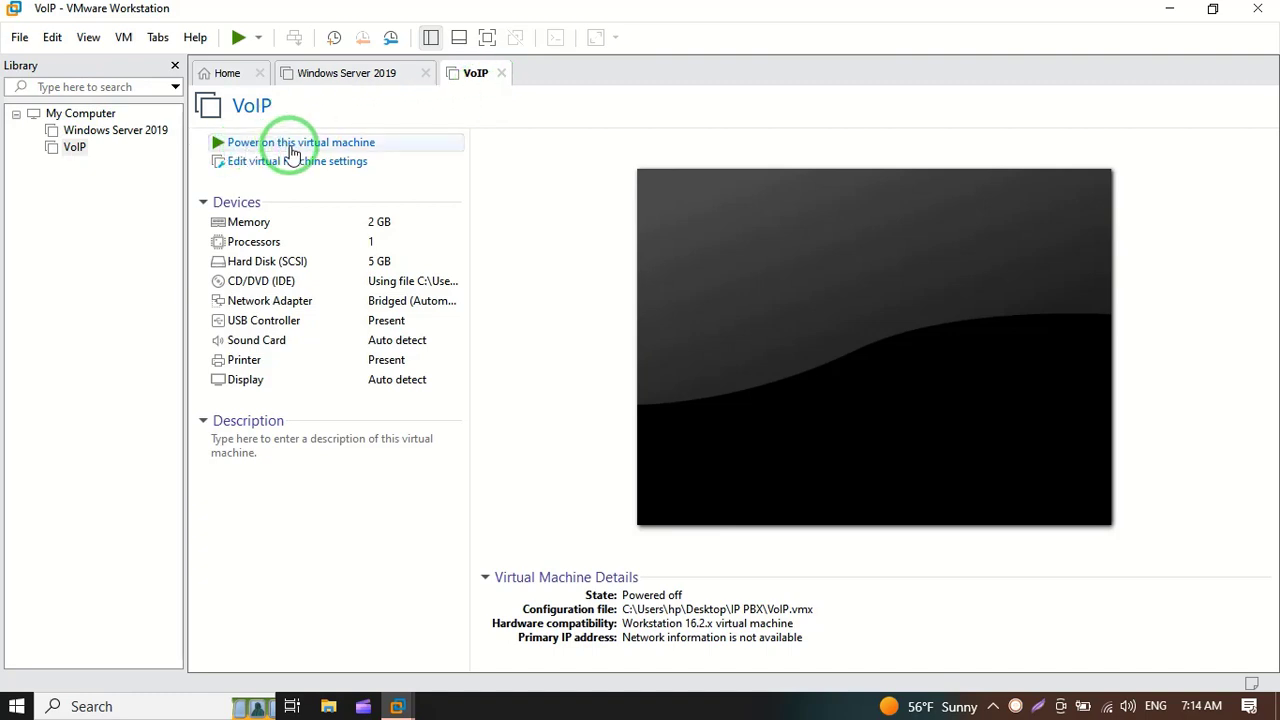
click(390, 148)
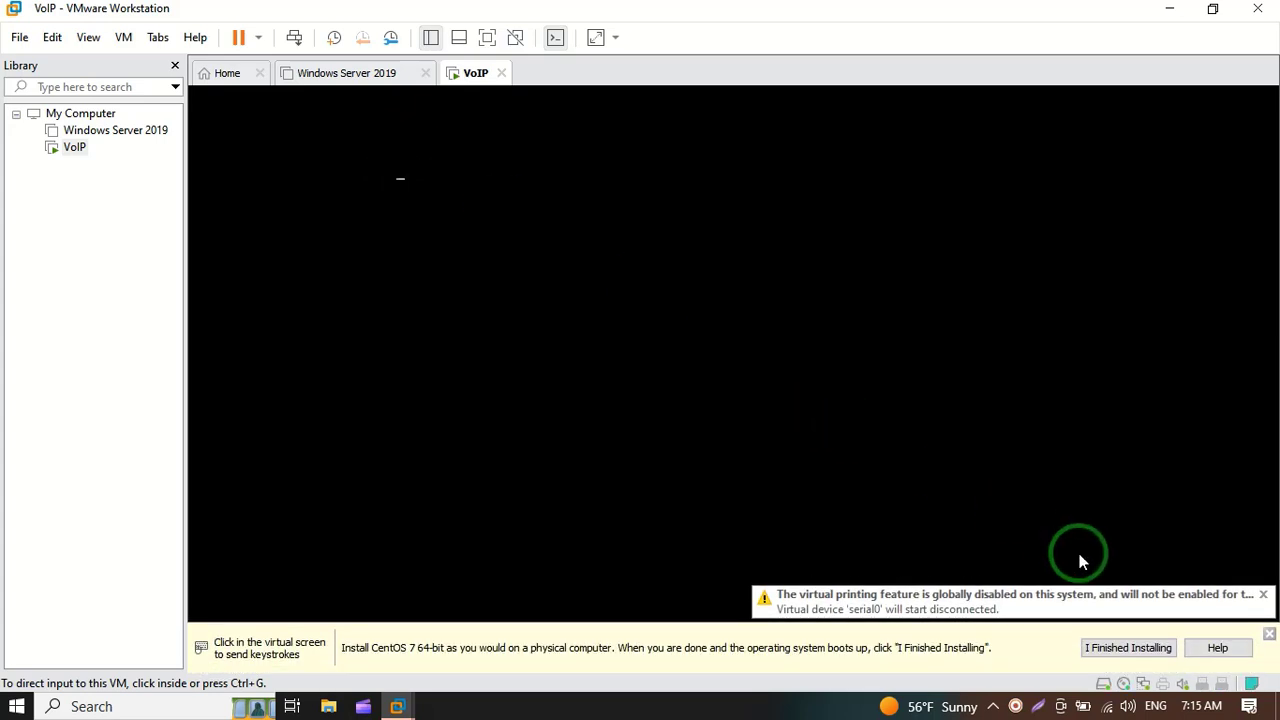
Step: Dismiss the console notices and launch 'Install Elastix 4' from the VM's boot menu
click(1108, 648)
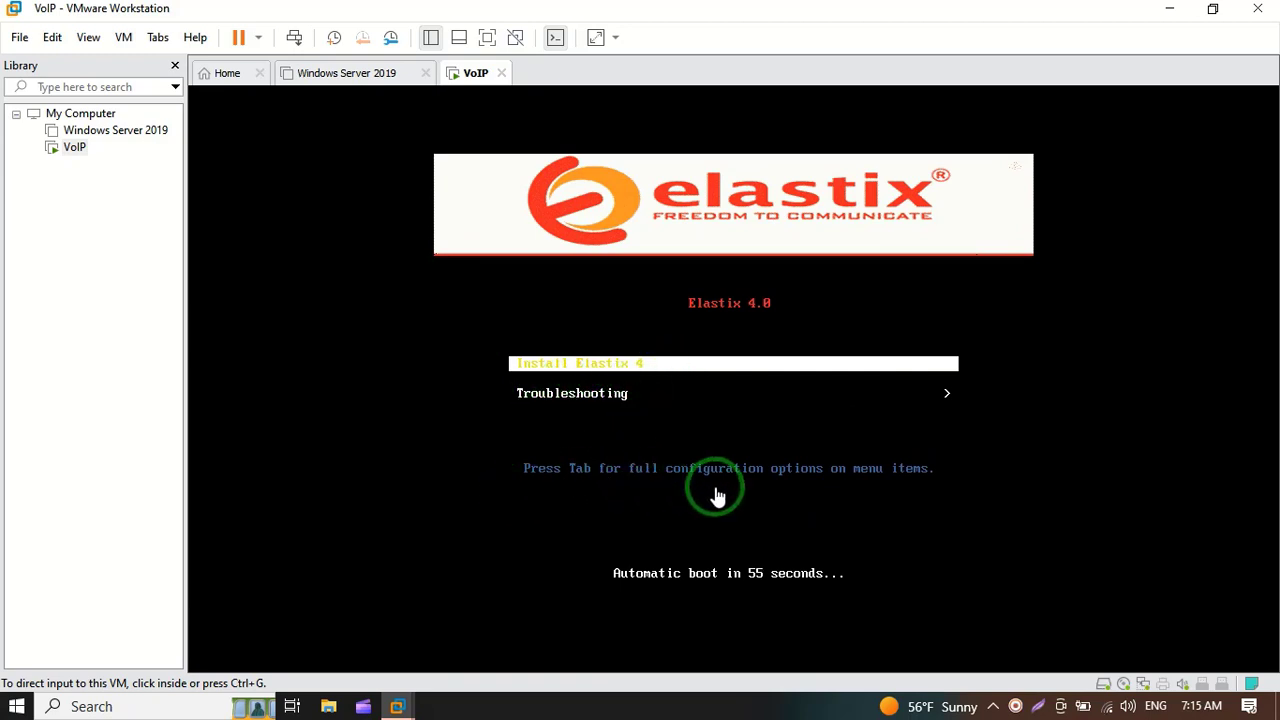
click(670, 367)
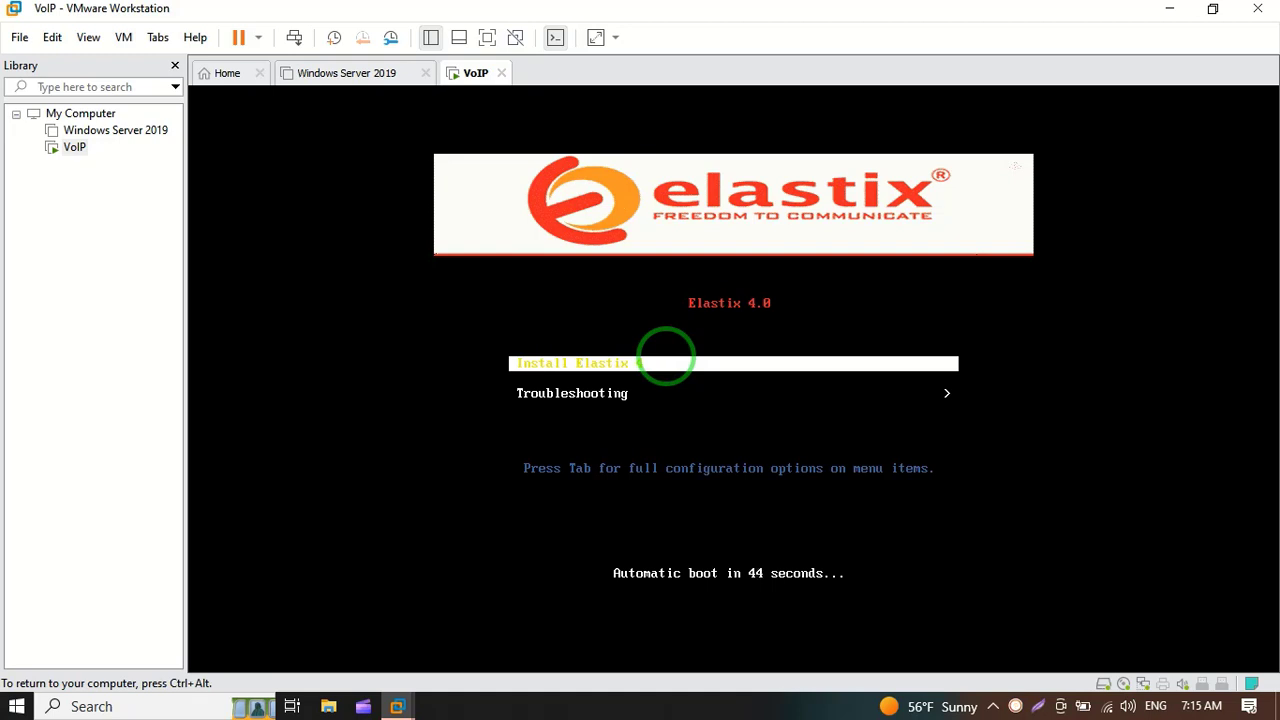
key(Return)
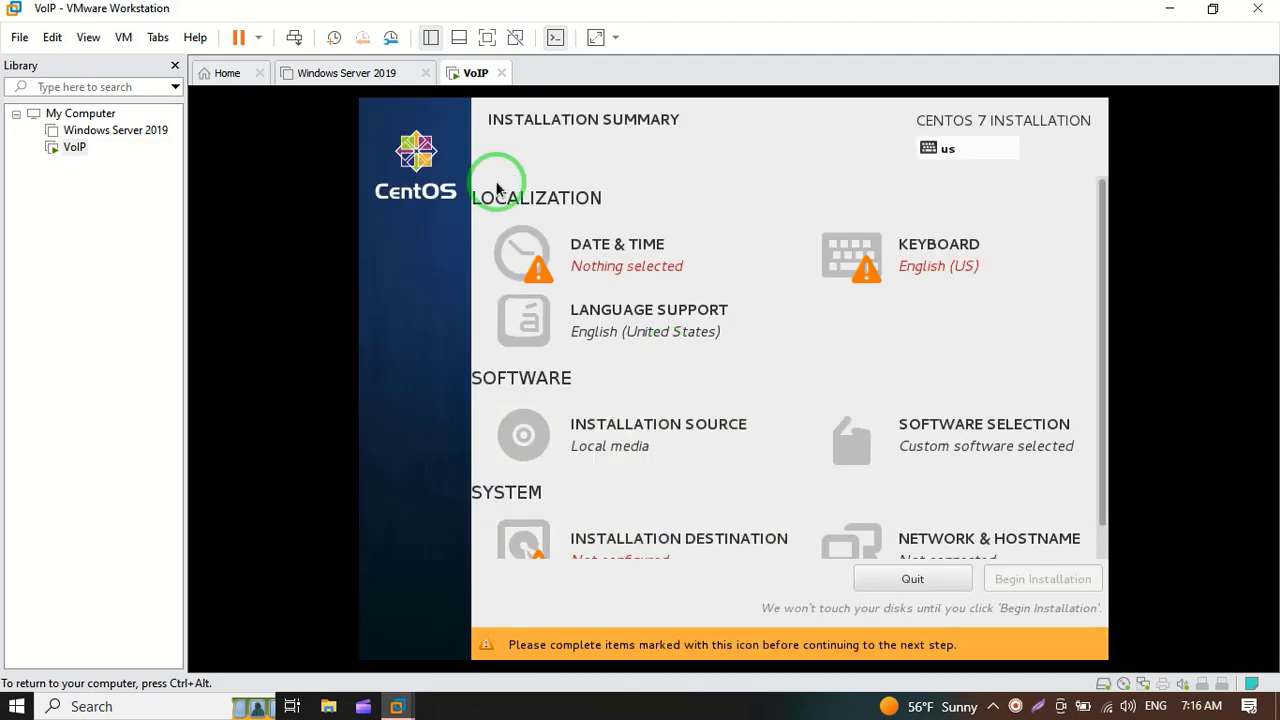
Step: Set the installer's time zone to Asia/Dhaka
click(651, 259)
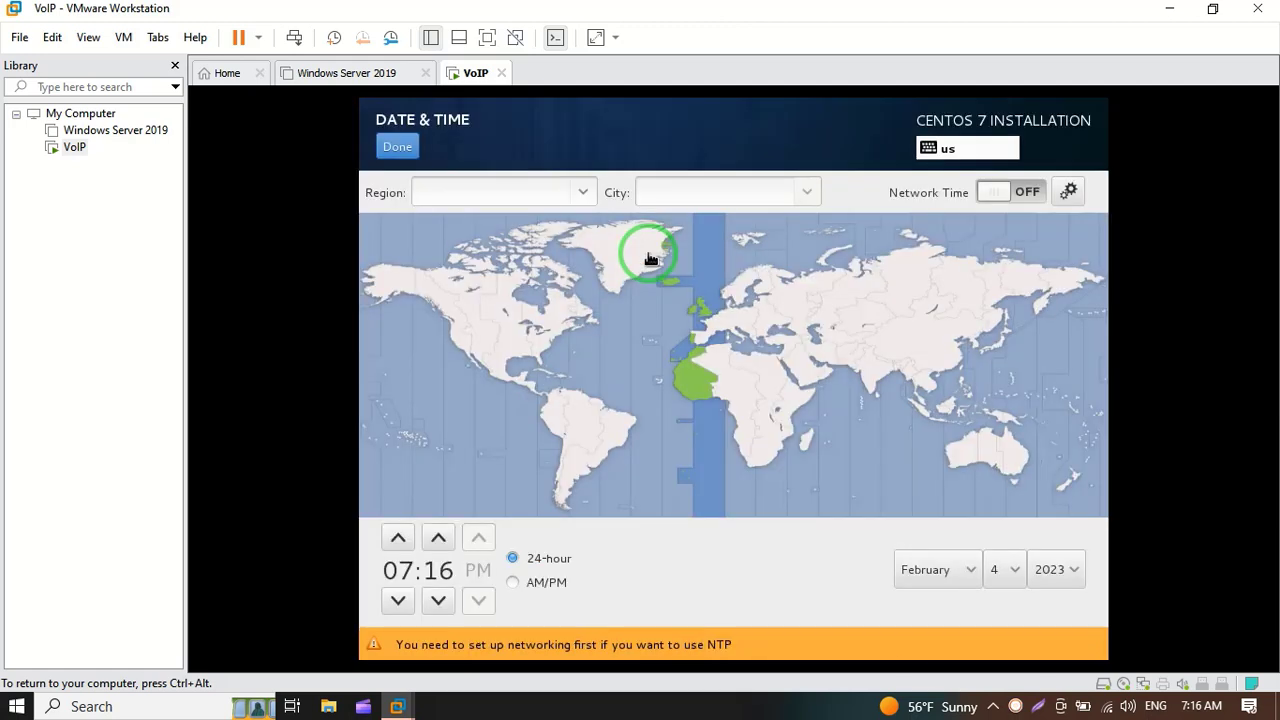
click(582, 195)
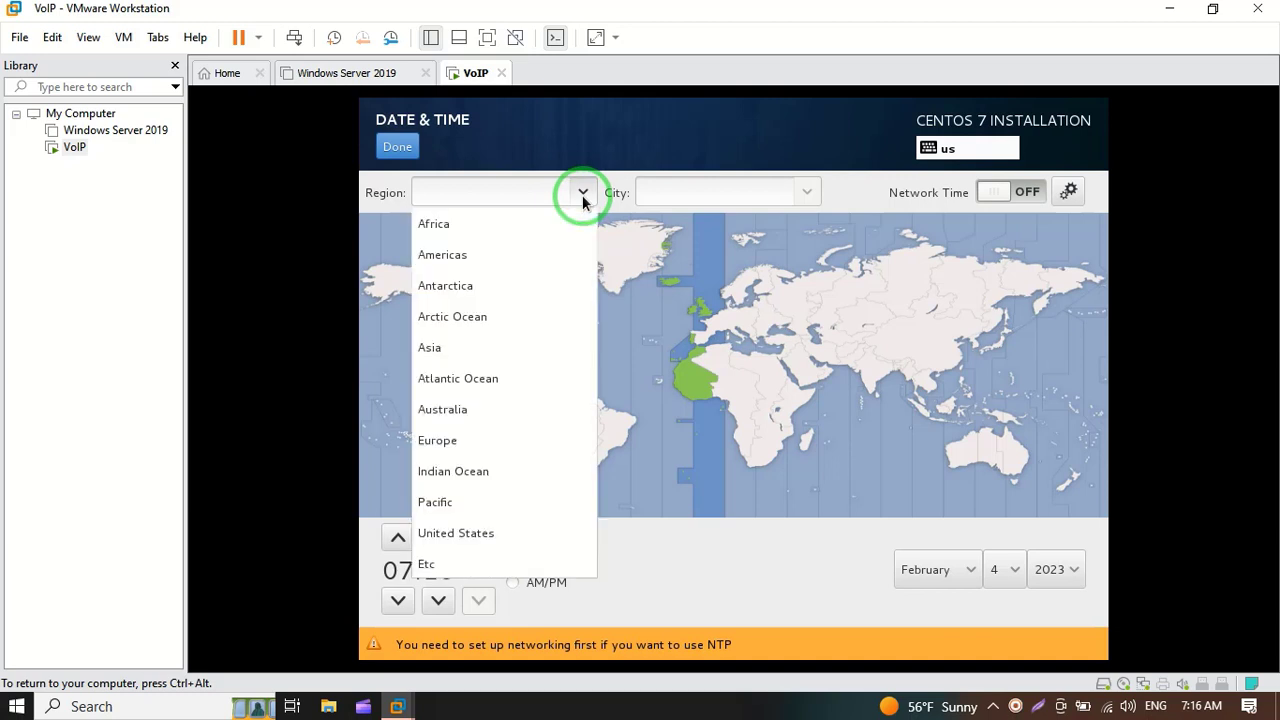
click(490, 352)
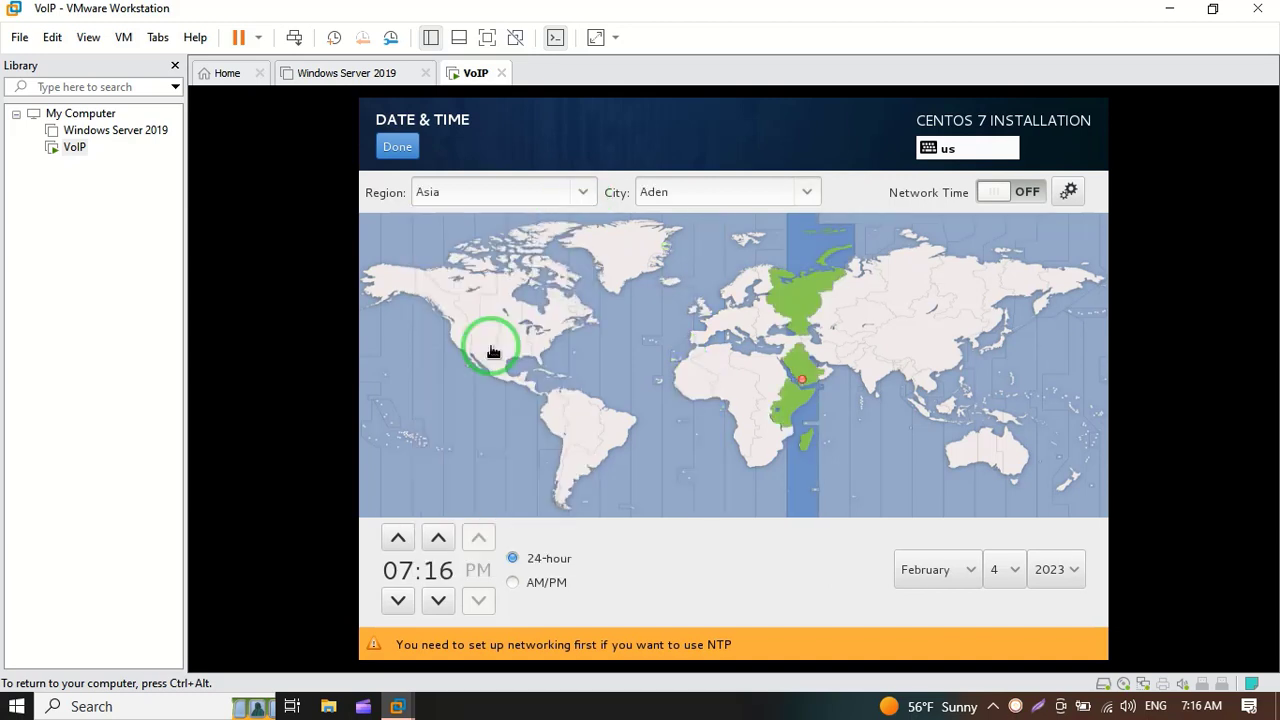
drag(703, 198, 636, 194)
click(728, 143)
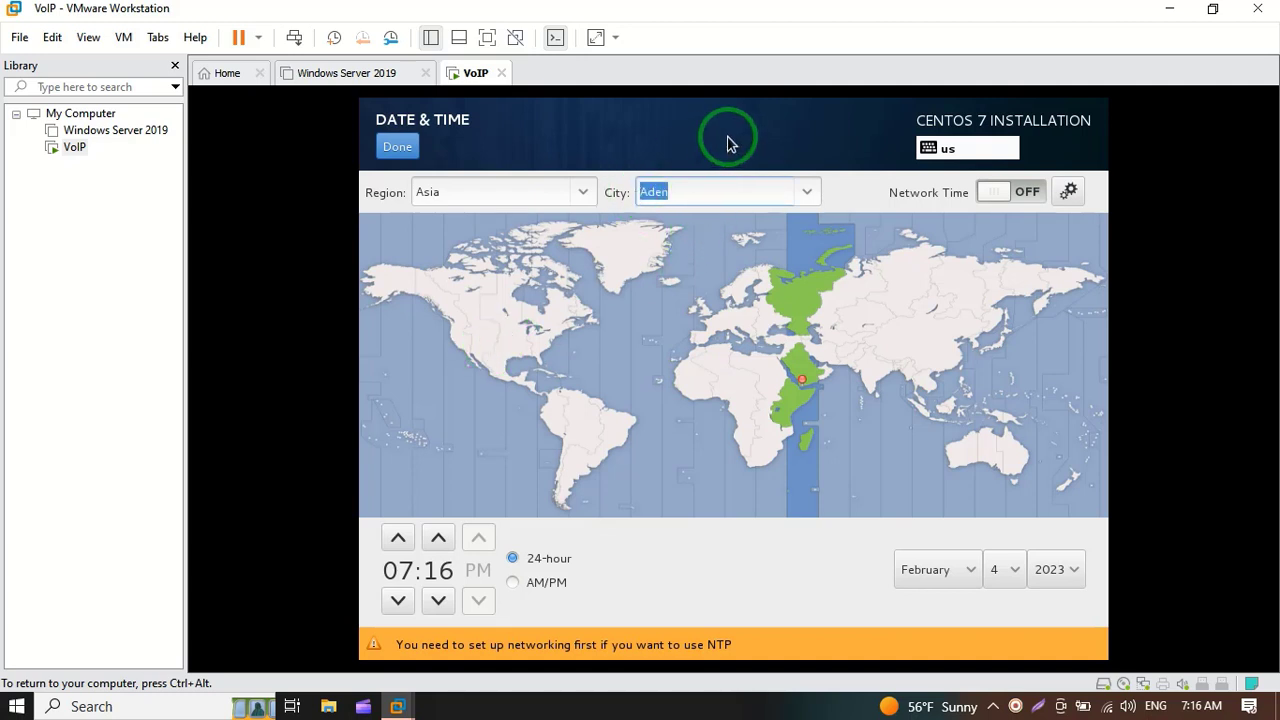
text(Dhaka)
click(410, 151)
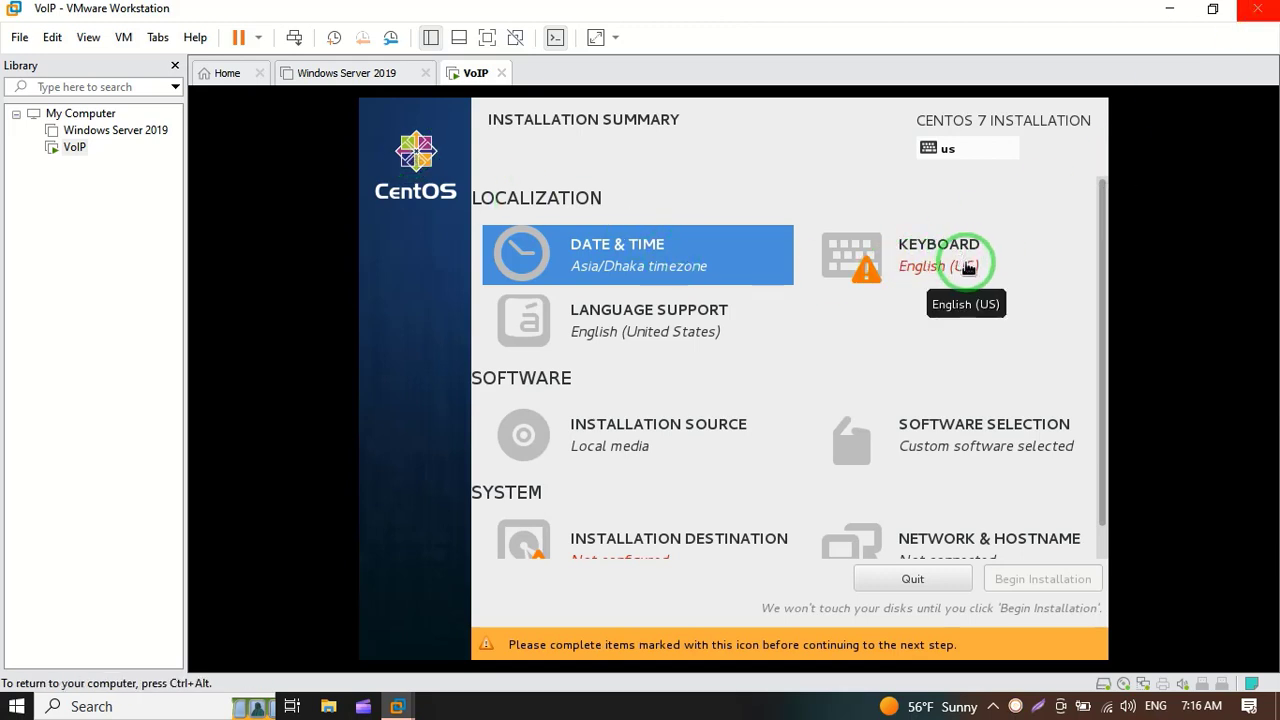
Step: Confirm English (US) as the keyboard layout
click(958, 260)
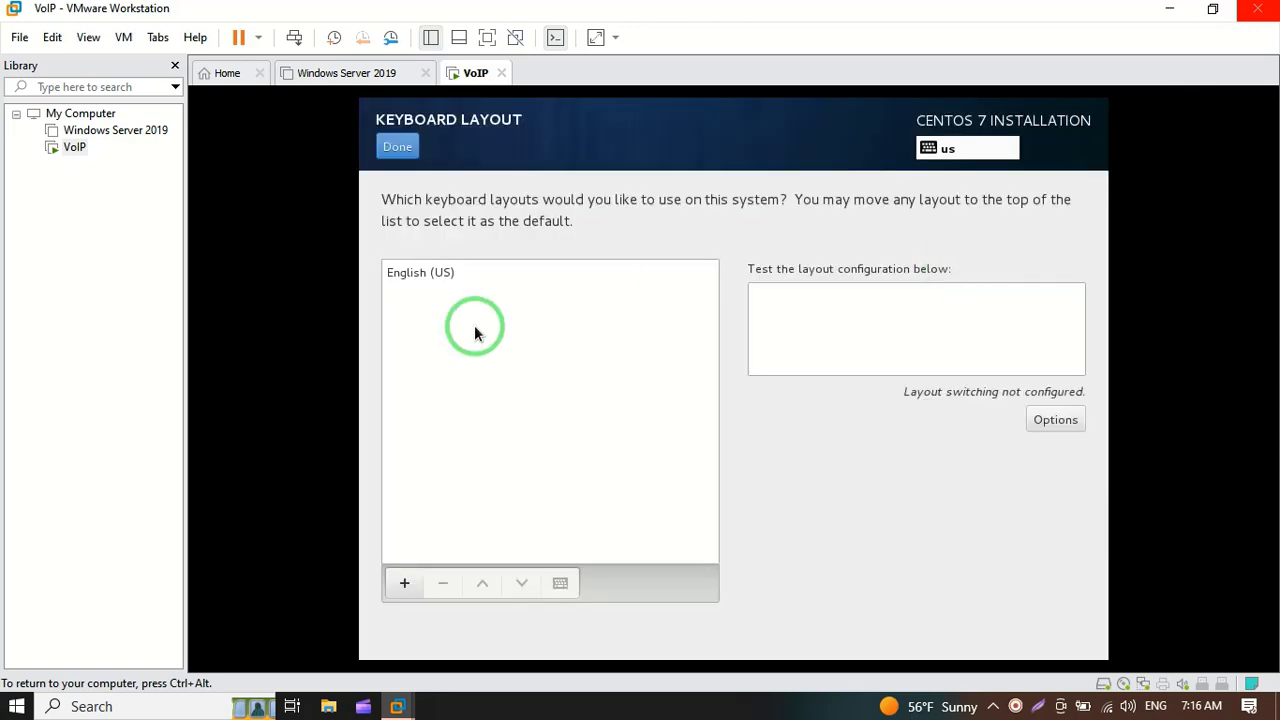
click(415, 272)
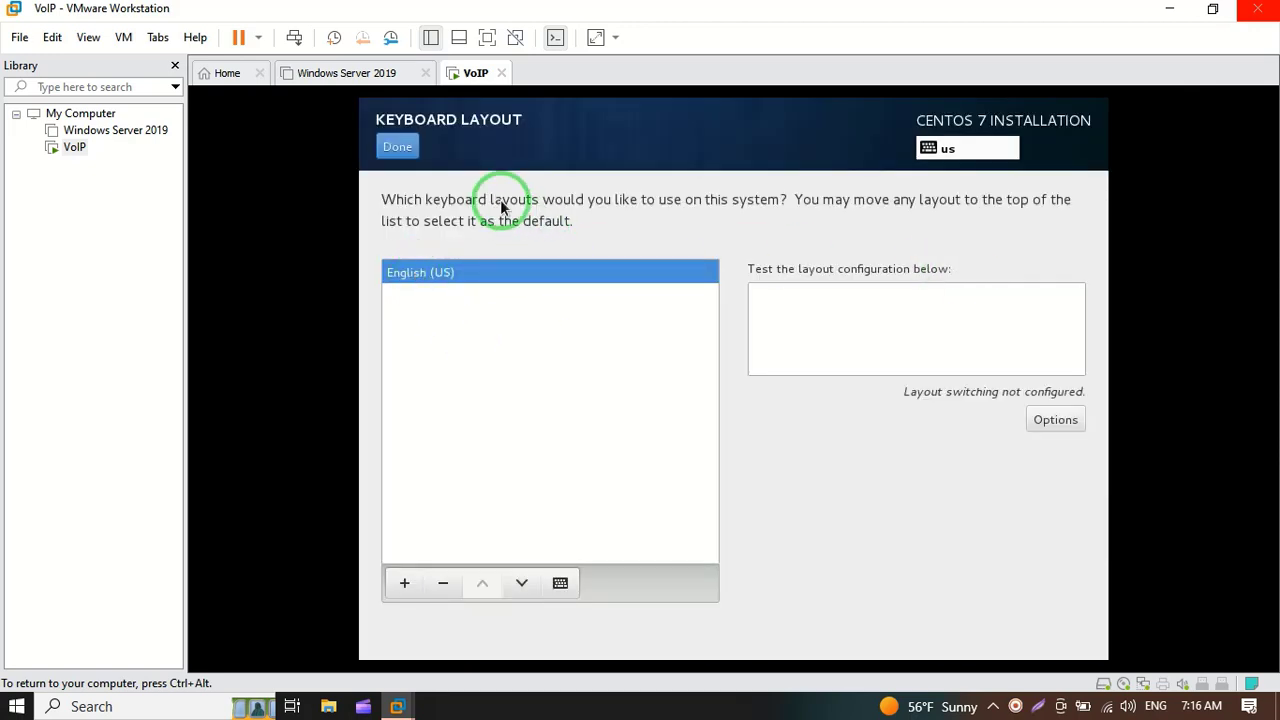
click(400, 146)
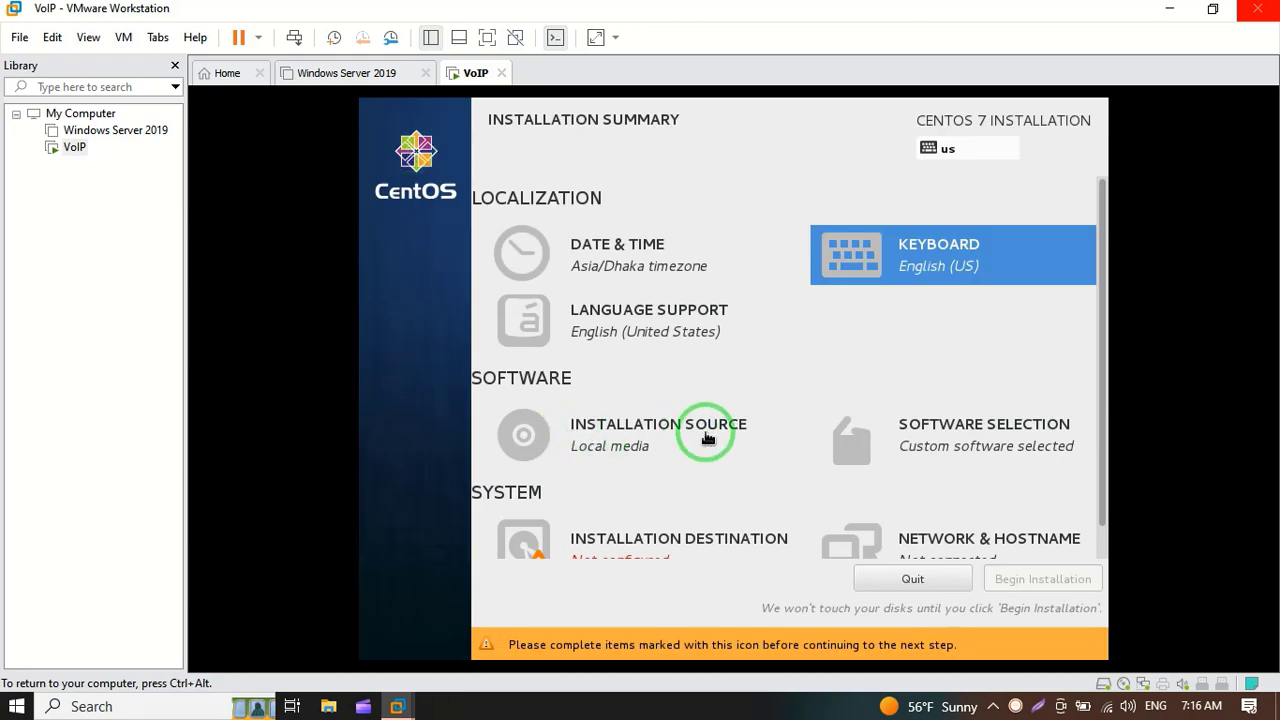
Step: Accept the auto-detected installation media and choose Elastix Install as the software
click(626, 445)
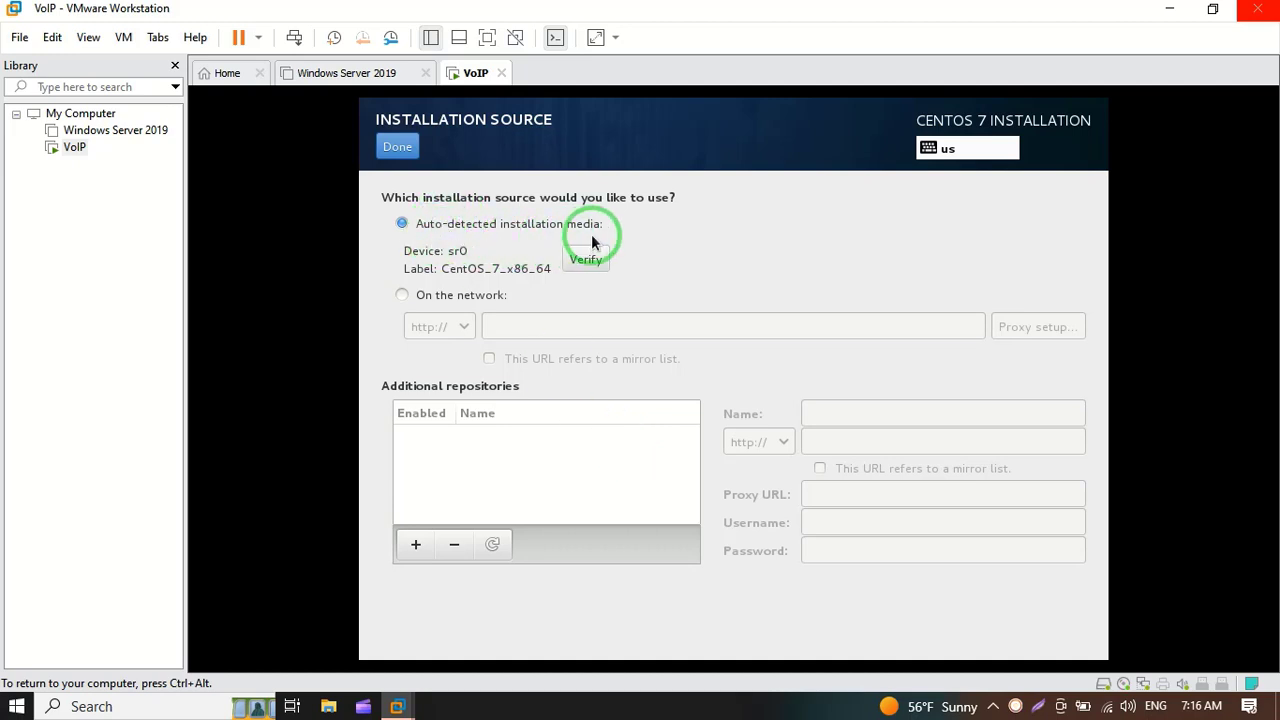
click(397, 149)
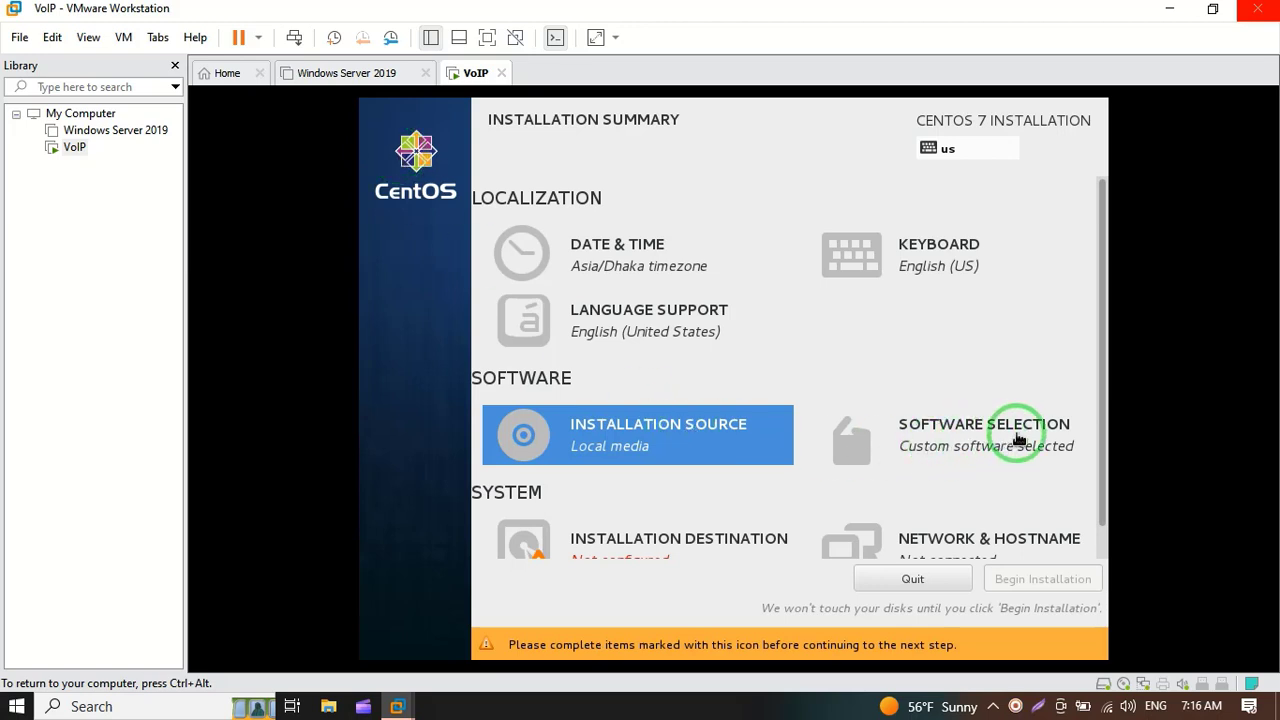
click(995, 454)
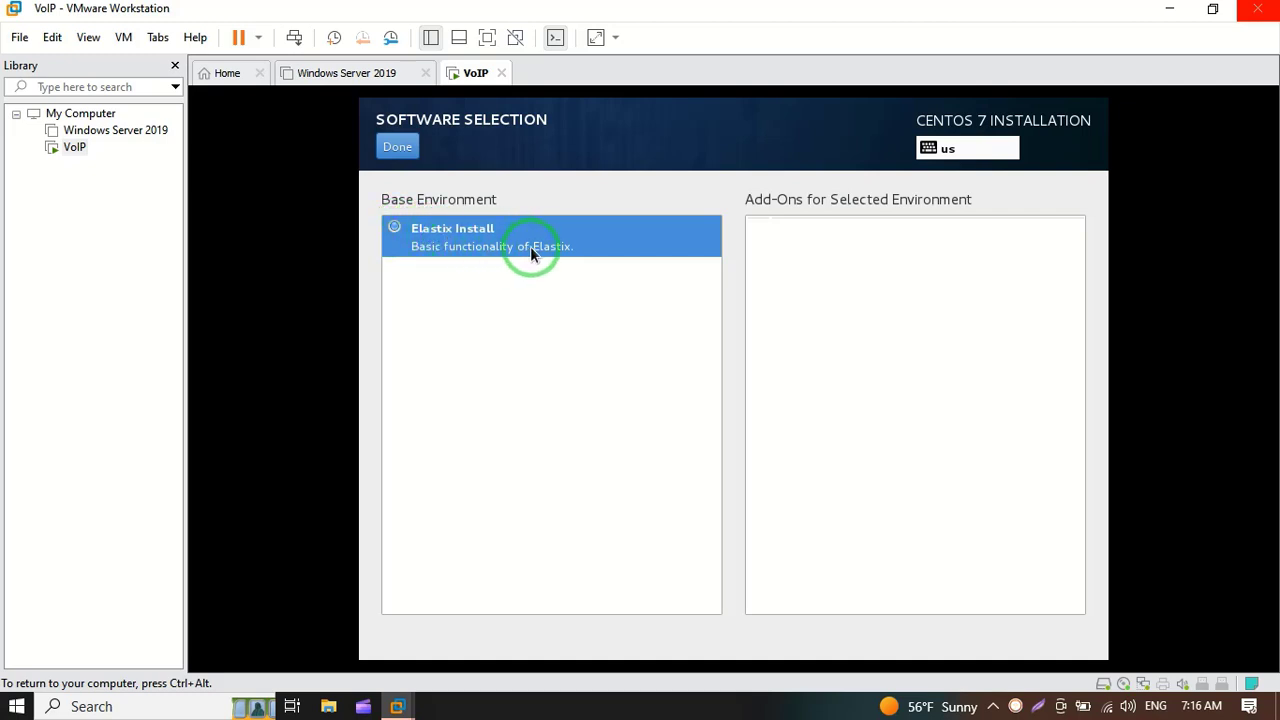
click(399, 148)
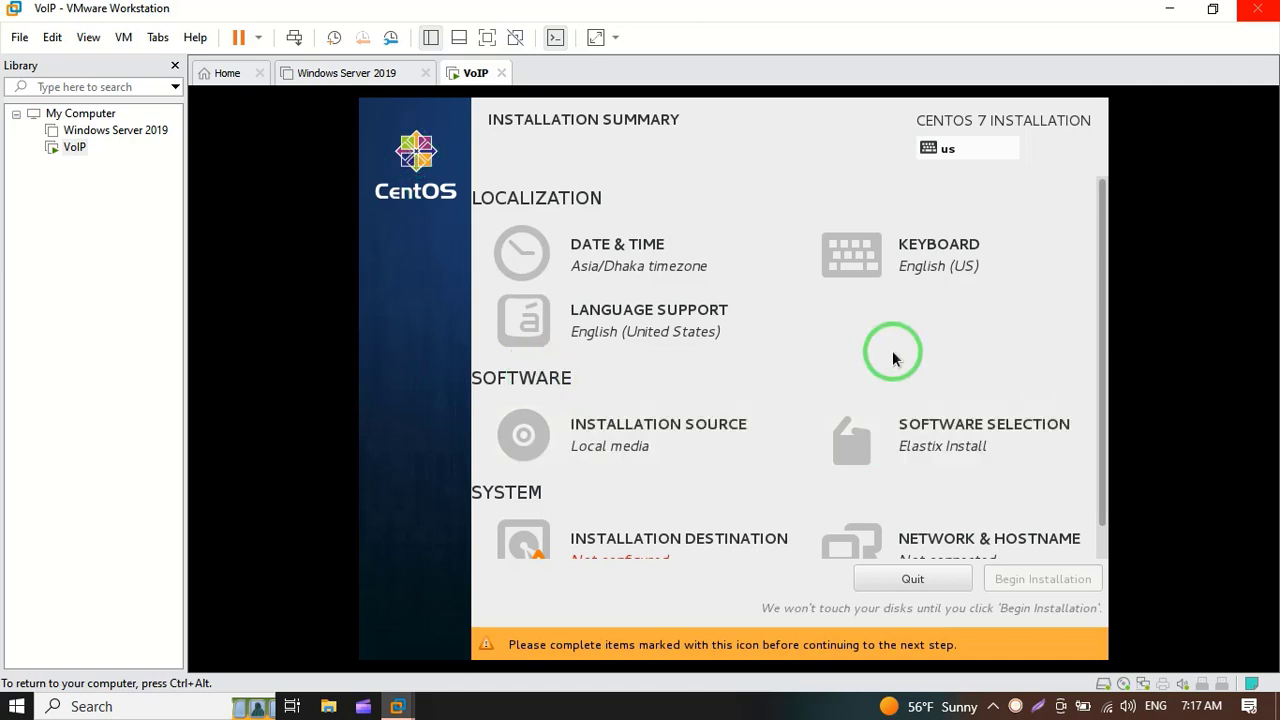
Step: Accept the 5.12 GB virtual disk with automatic partitioning as the destination
scroll(1107, 385, down, 1)
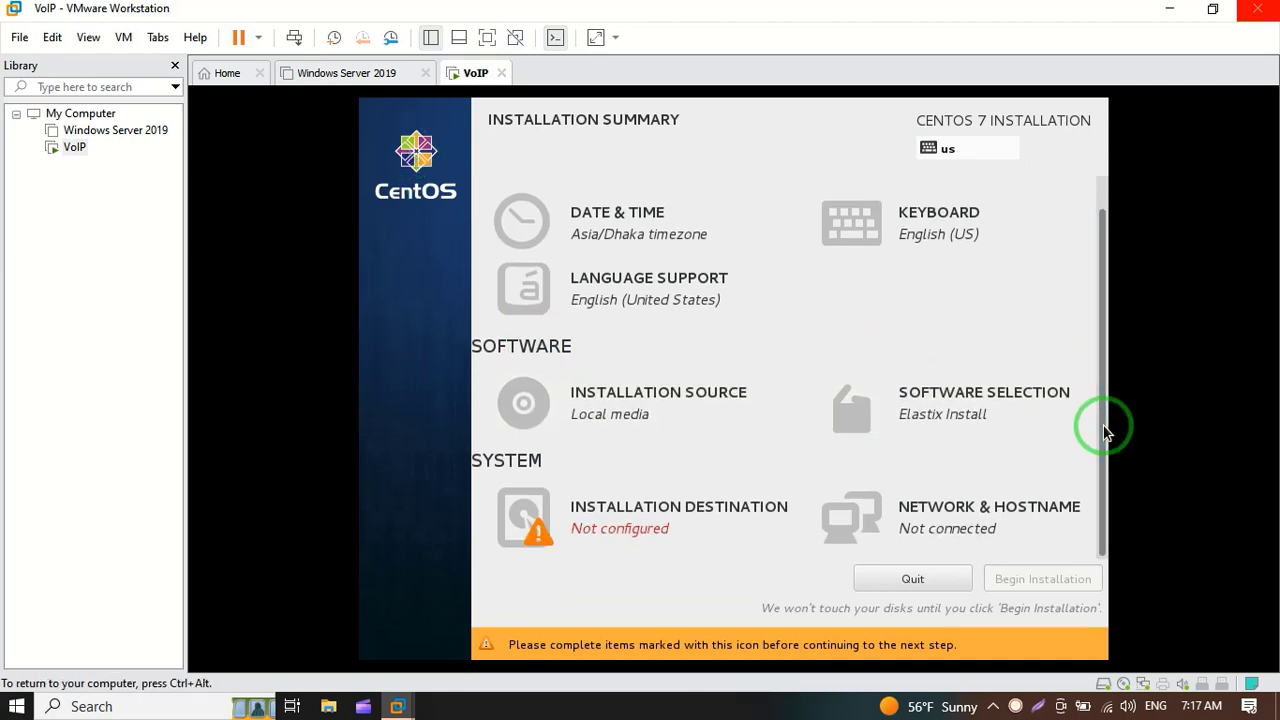
click(629, 531)
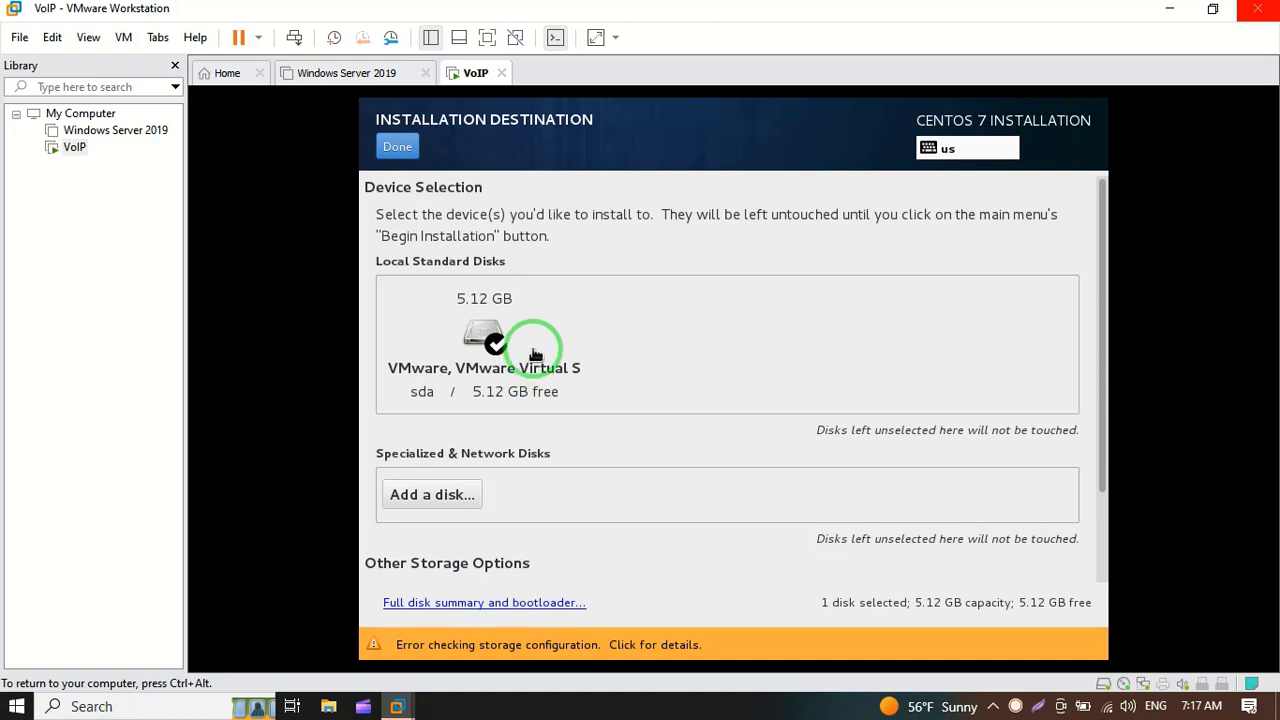
click(398, 148)
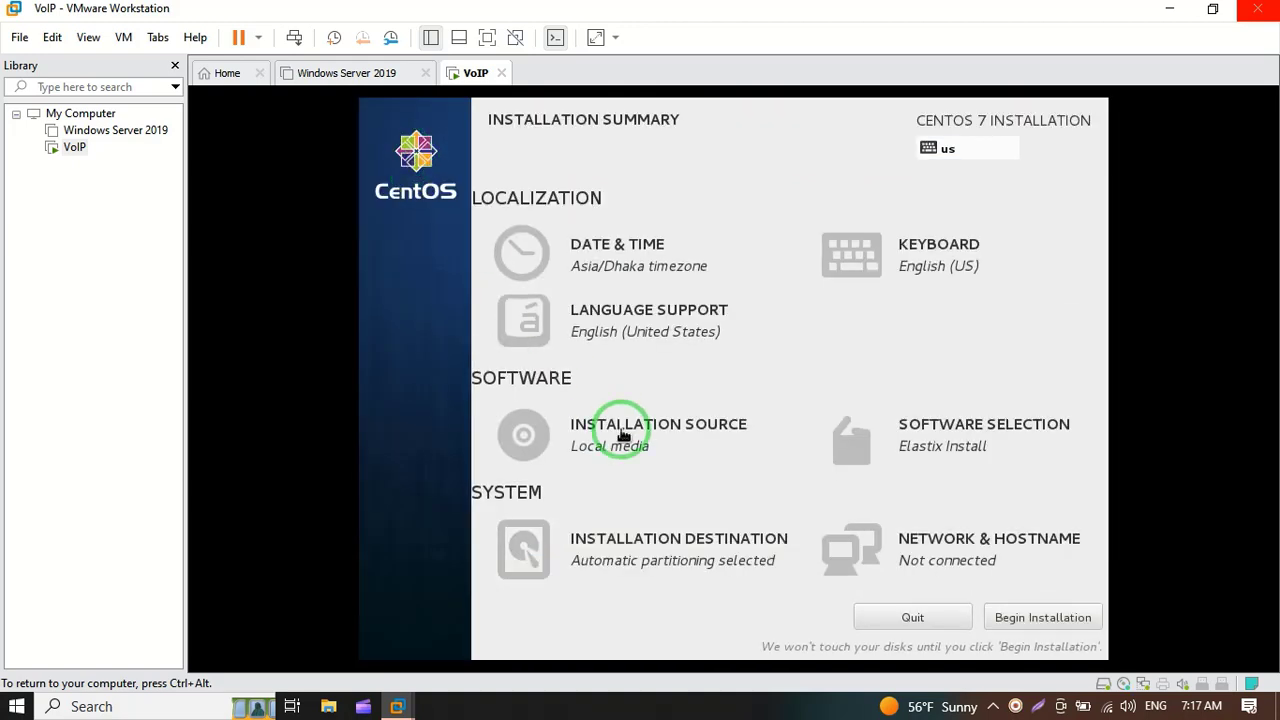
Step: Change the installer's hostname to VoIP and open the eno16777736 Ethernet connection's settings
click(958, 556)
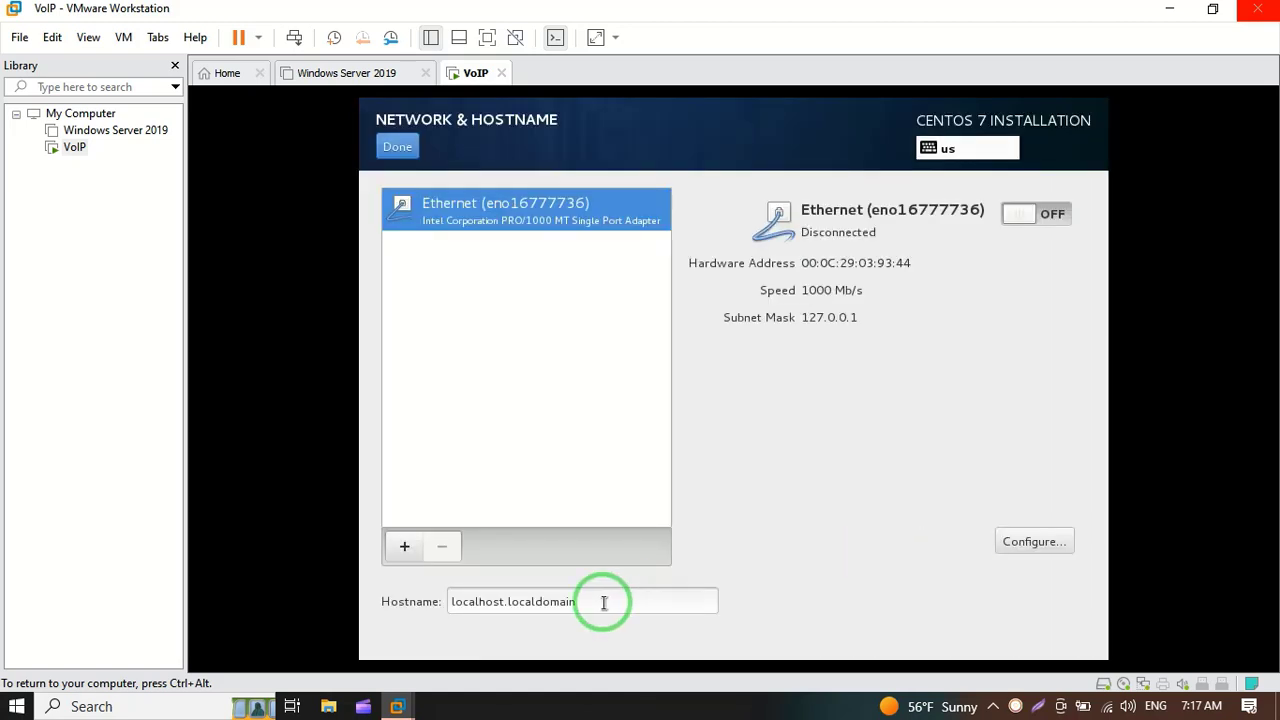
drag(603, 600, 394, 594)
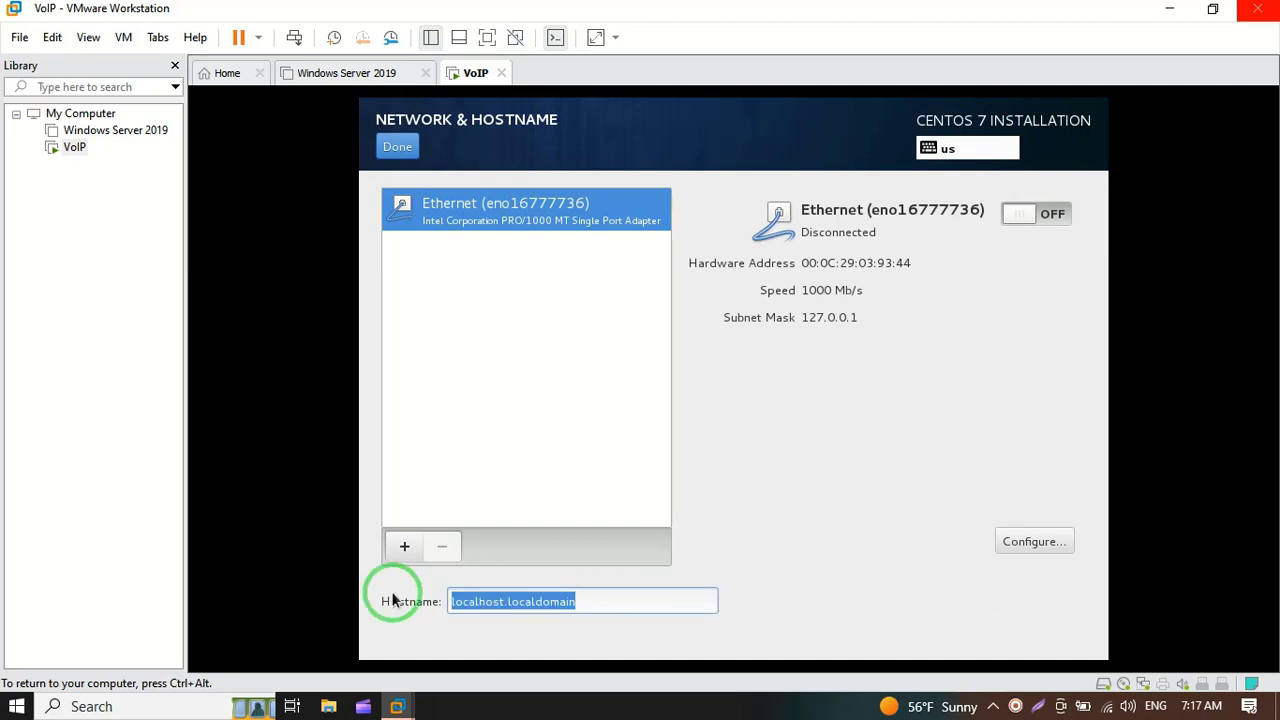
text(Eth)
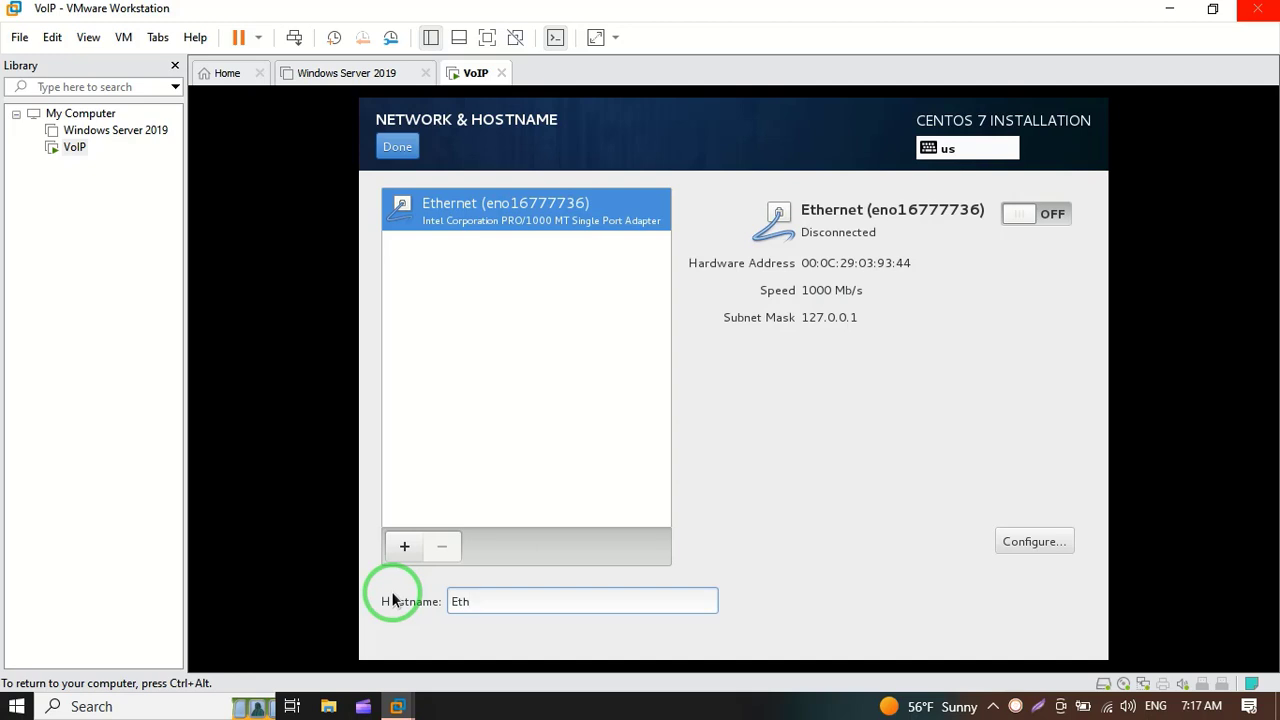
key(BackSpace)
key(BackSpace)
key(BackSpace)
text(VoIP)
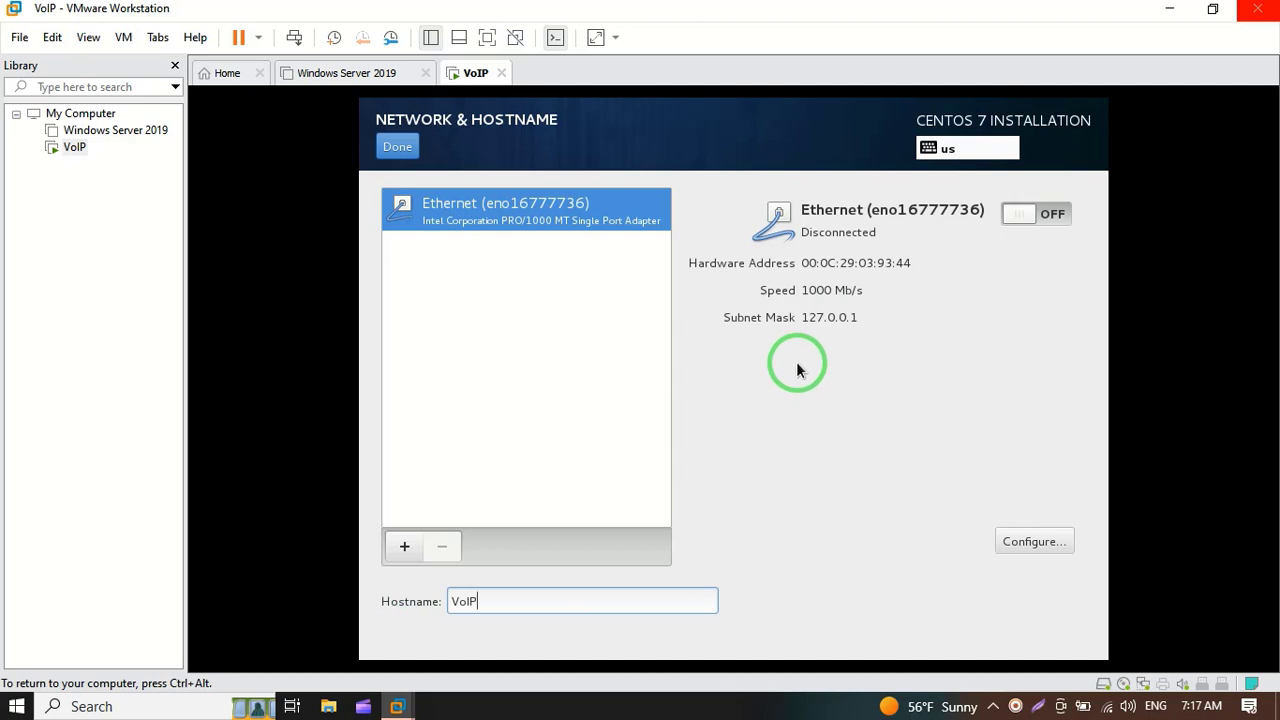
click(1053, 550)
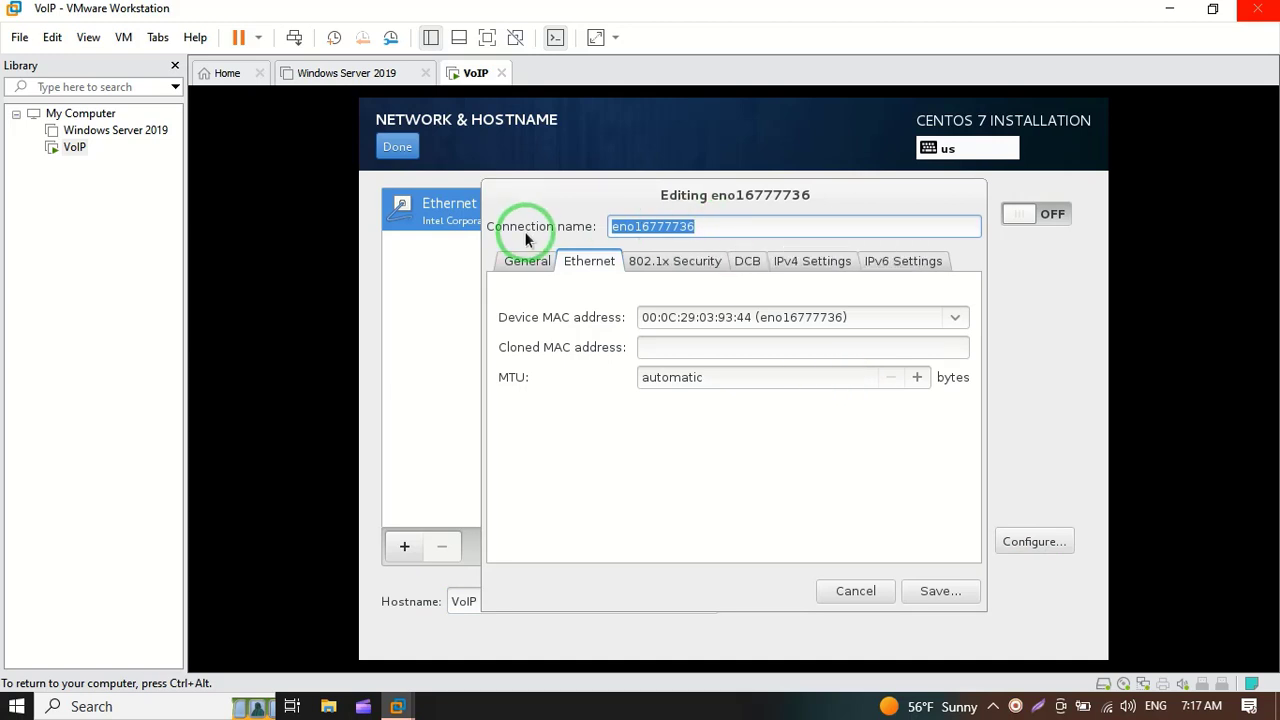
Step: Rename the connection to Eth0 and switch its IPv4 method to Manual
click(695, 233)
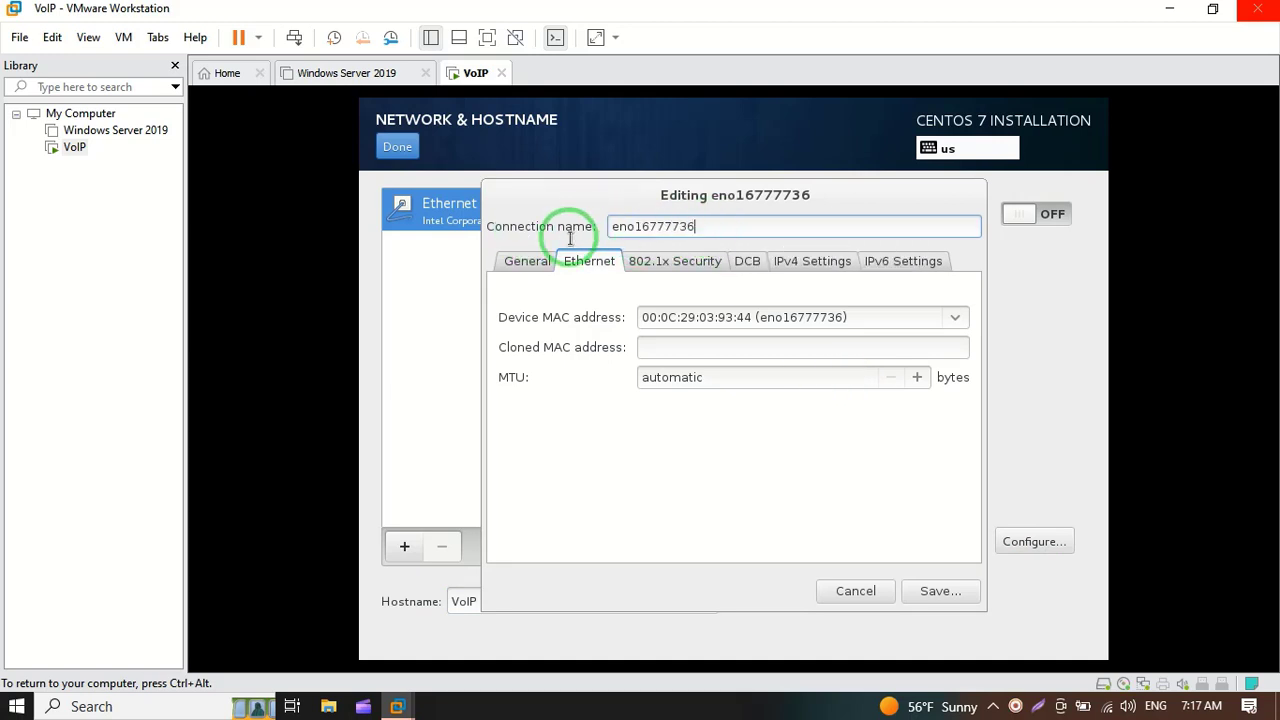
drag(713, 222, 570, 222)
text(E)
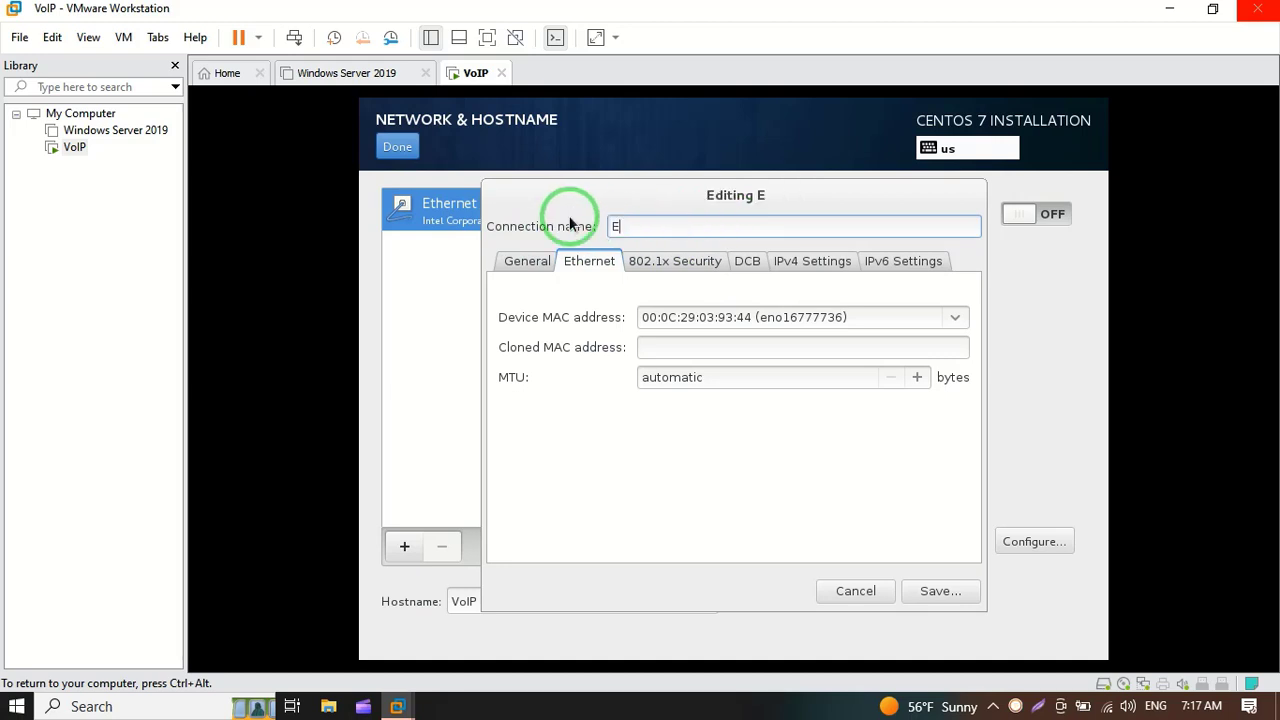
text(th0)
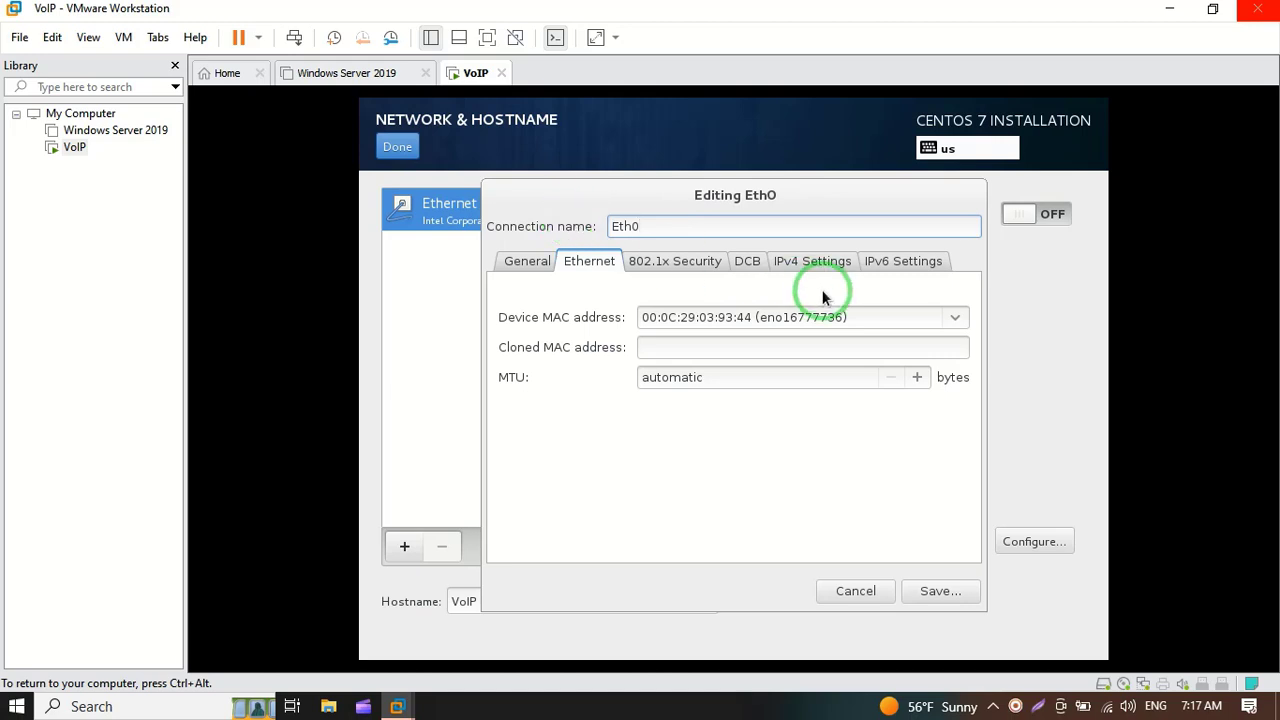
click(823, 263)
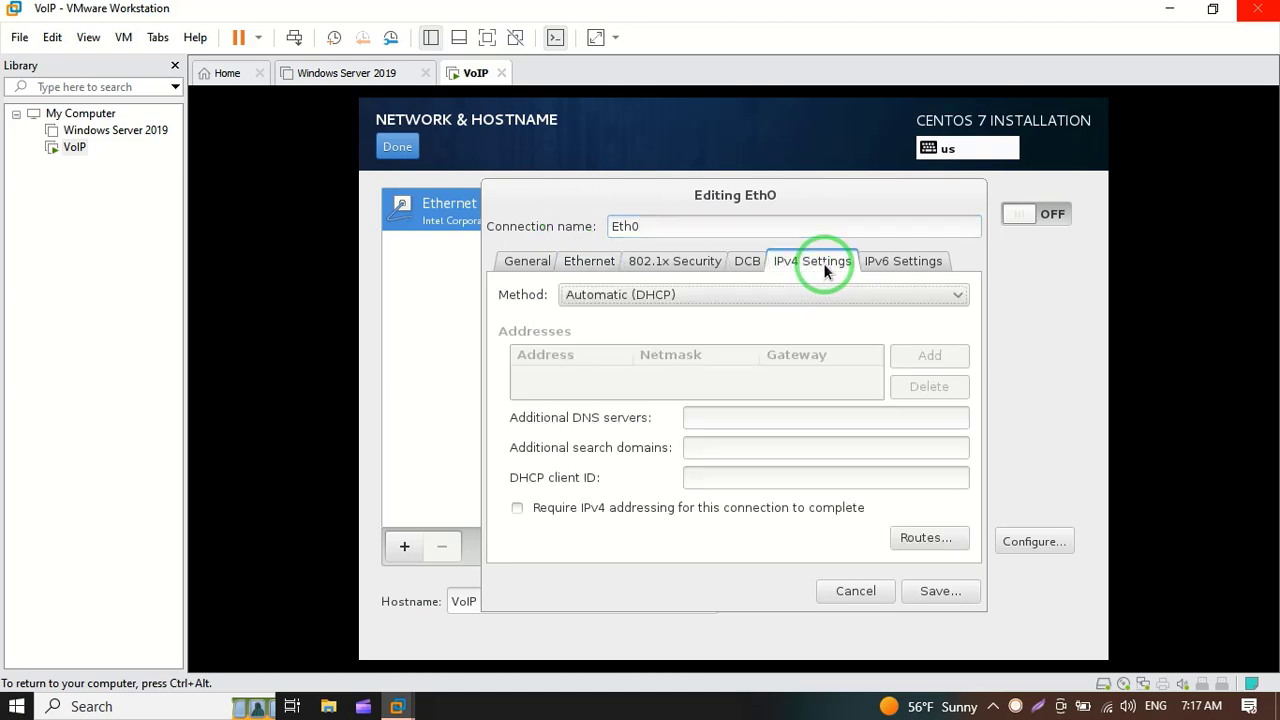
click(770, 295)
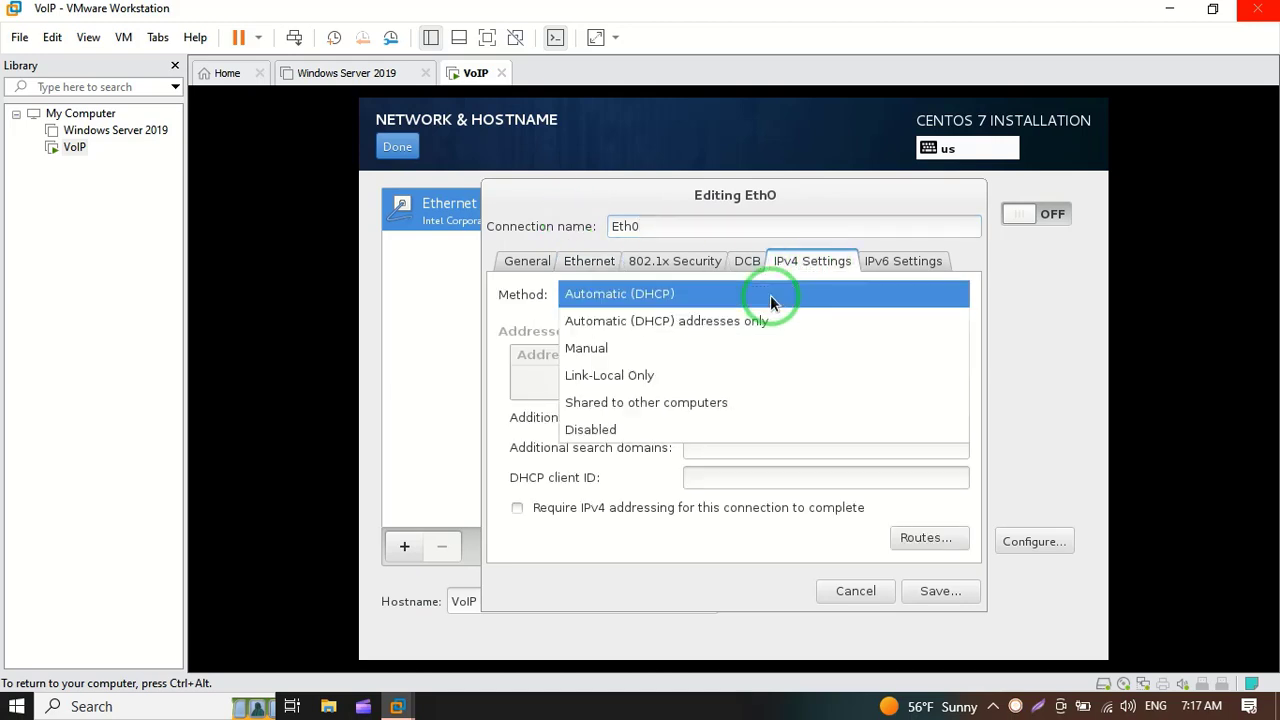
click(739, 354)
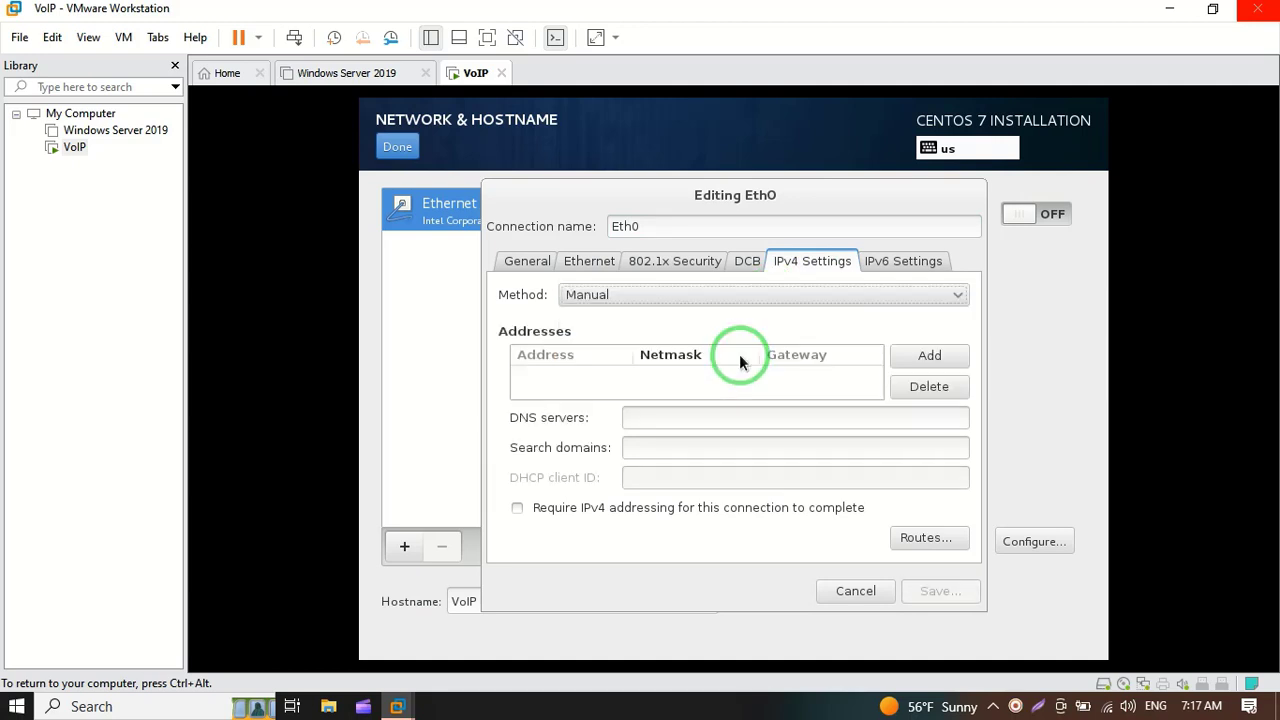
Step: Save address 192.168.1.107, netmask 255.255.255.0, gateway 192.168.1.1 and DNS 8.8.8.8
click(919, 360)
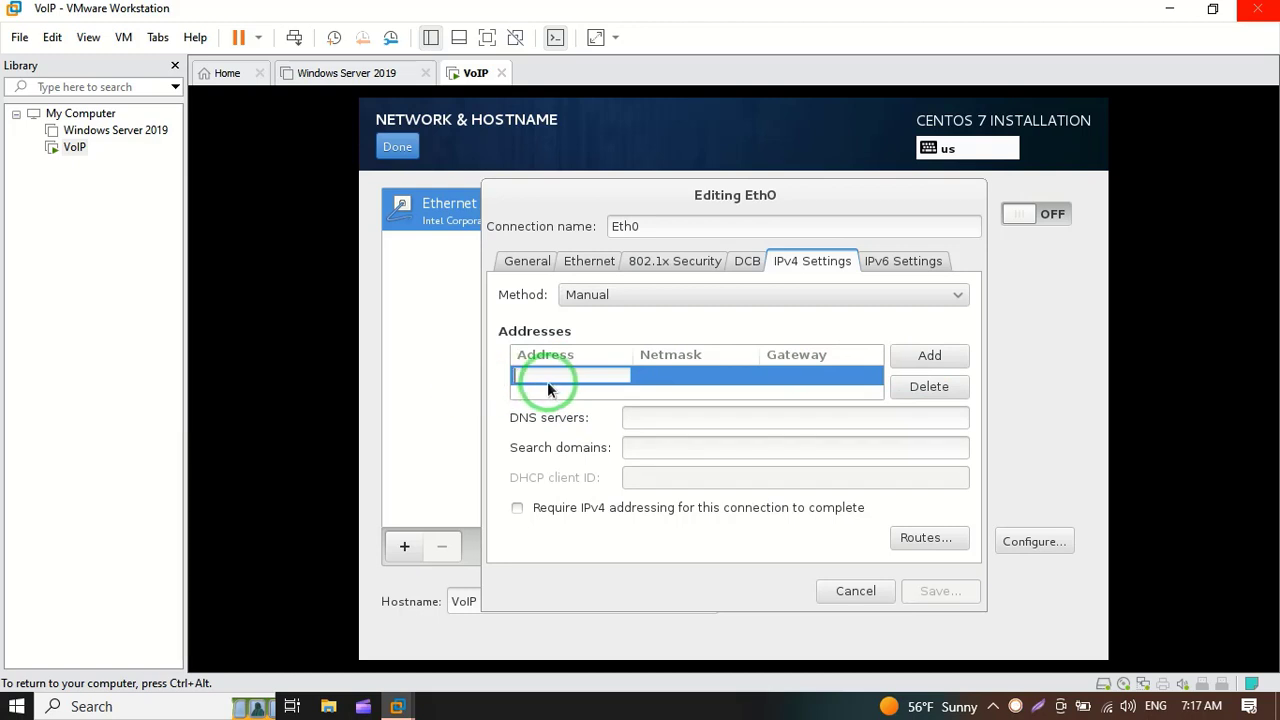
text(192.168.1.107)
key(Tab)
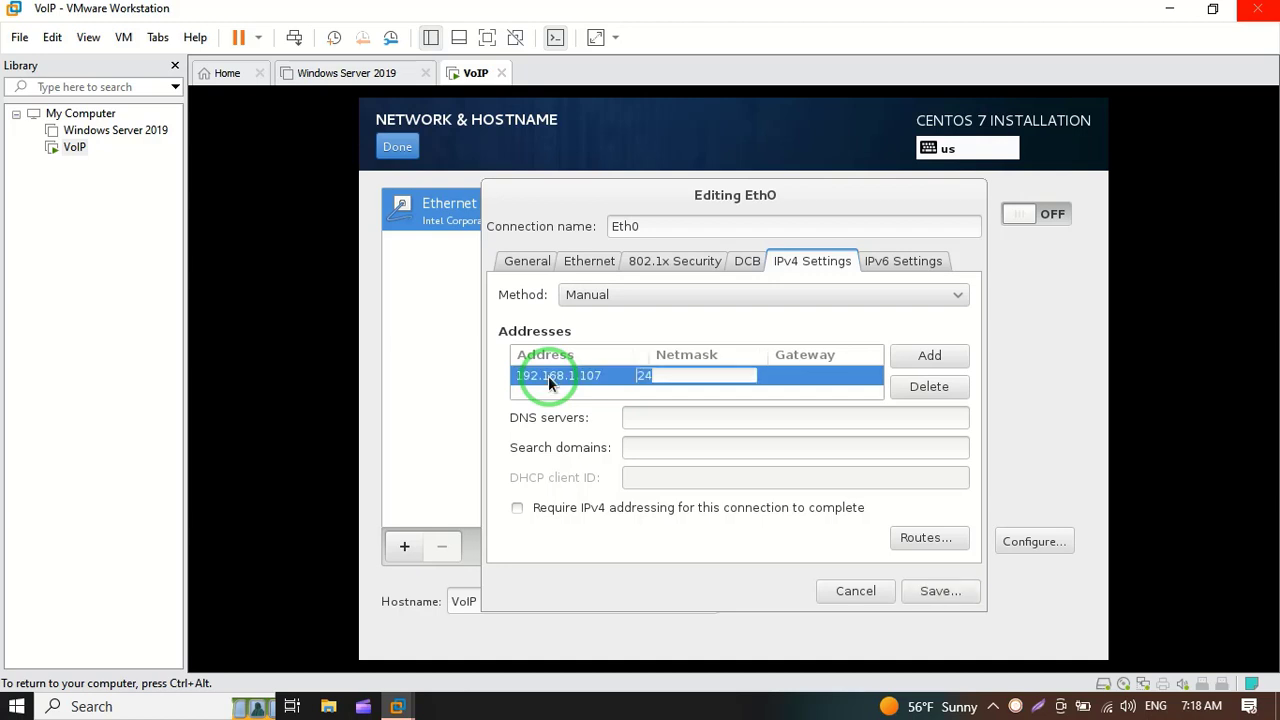
text(24355)
key(BackSpace)
key(BackSpace)
key(BackSpace)
text(255.255.255.0)
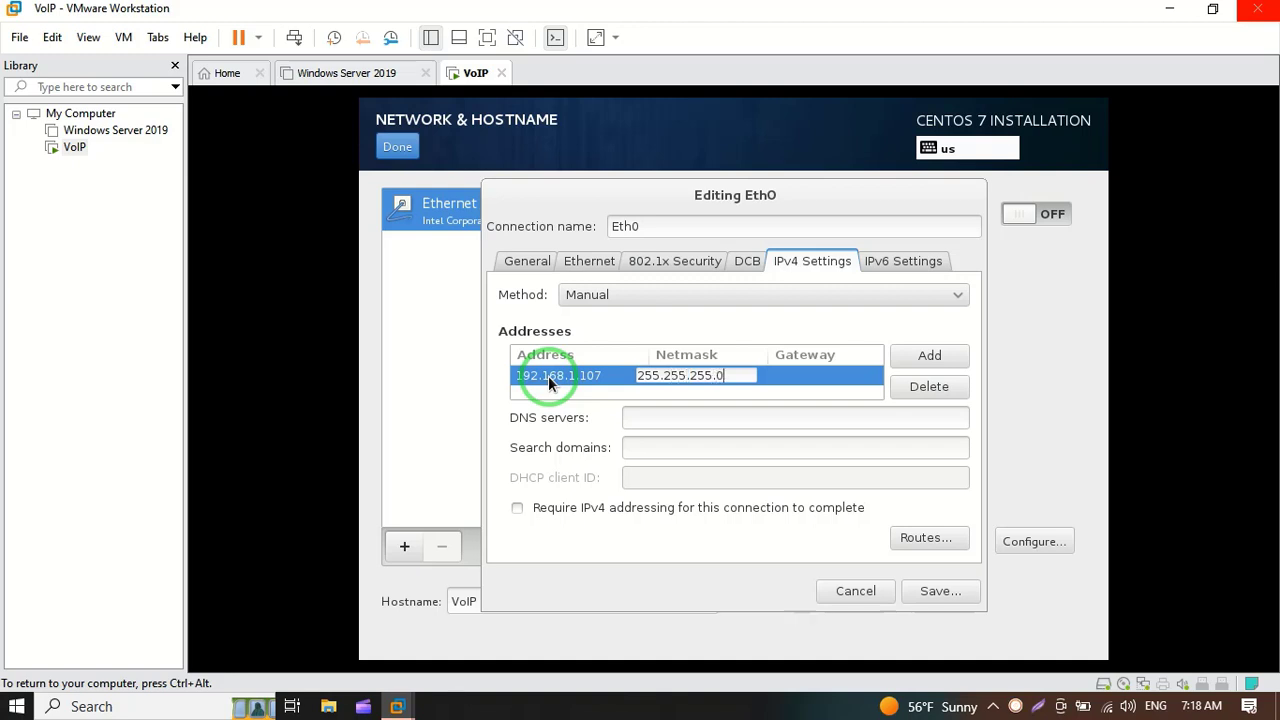
key(Tab)
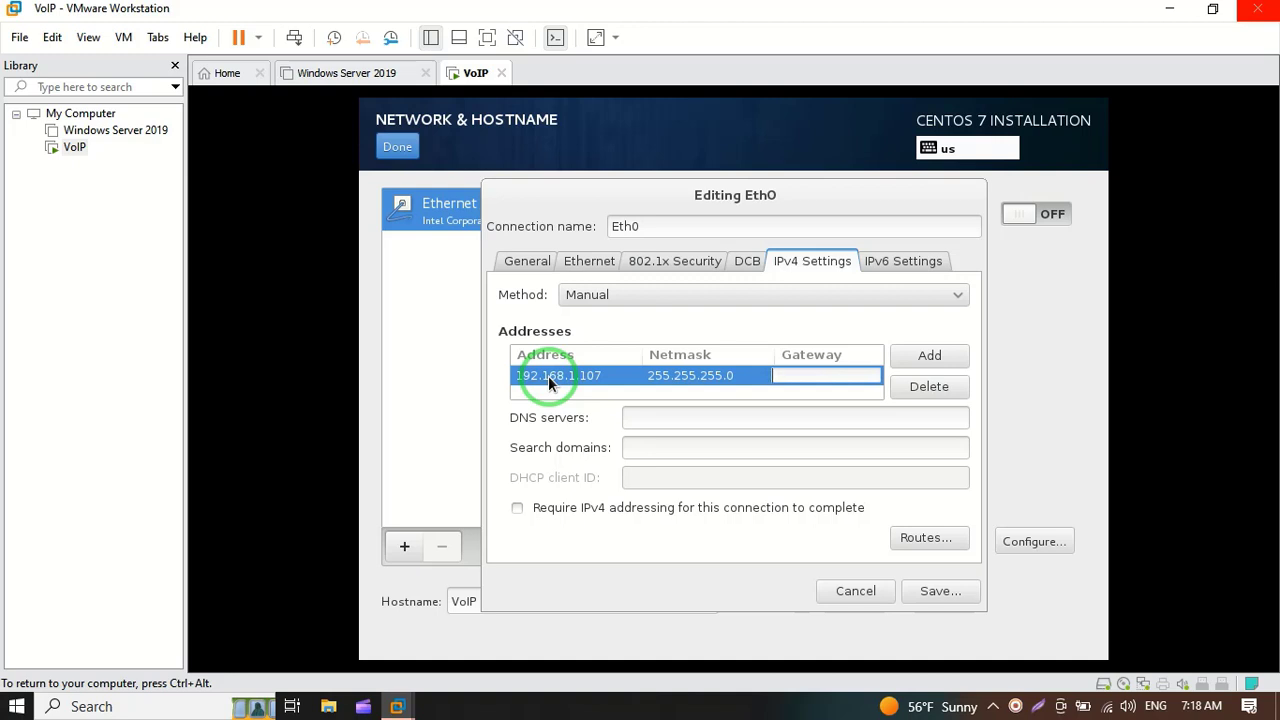
text(192.168.1.1)
click(649, 419)
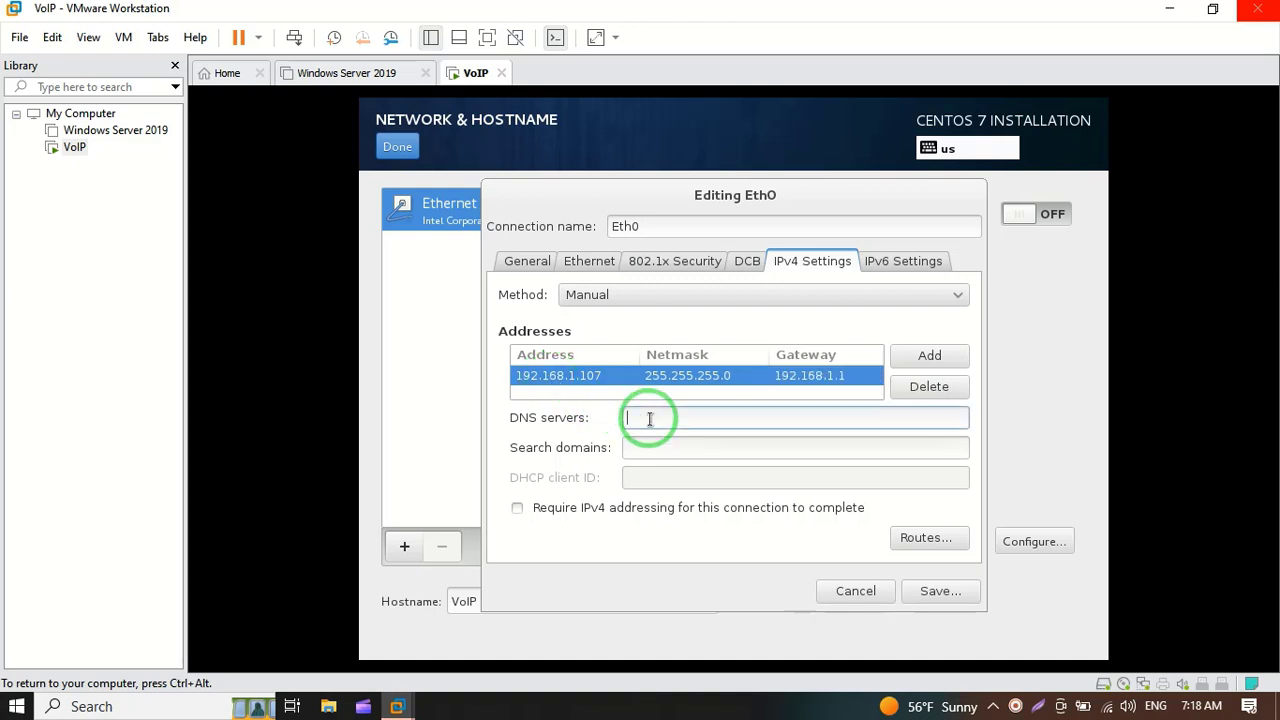
text(8)
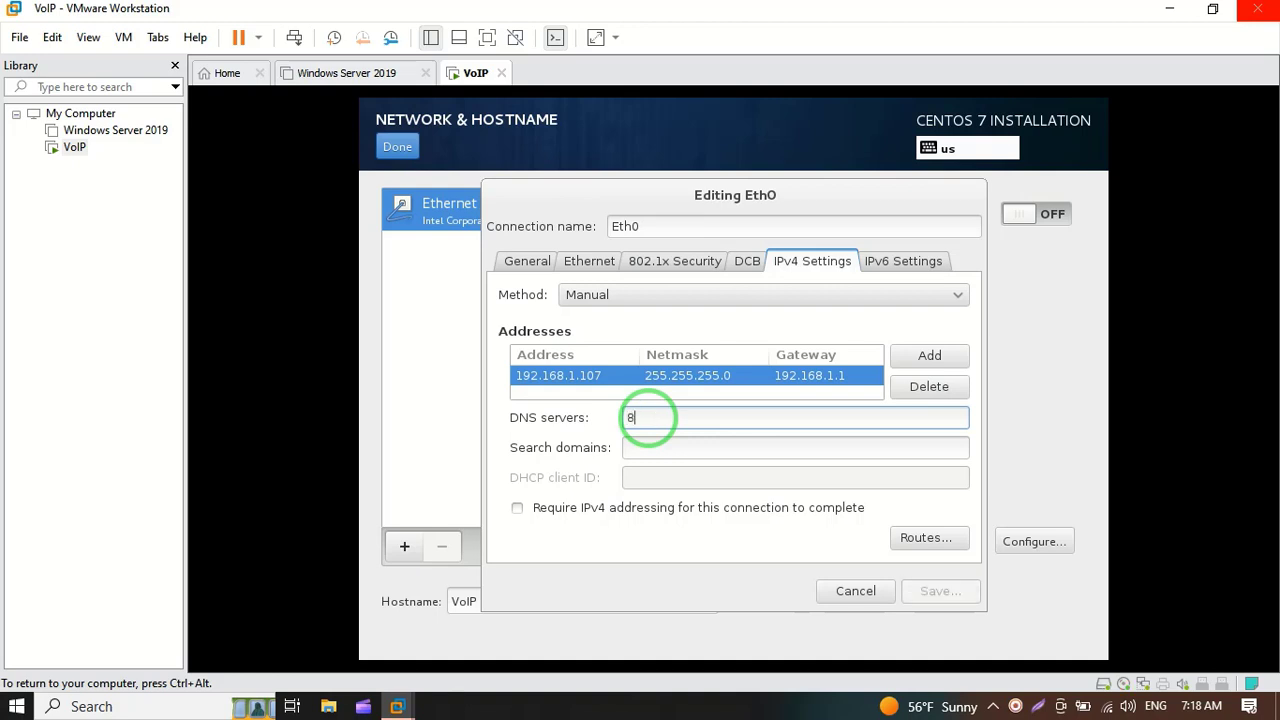
text(.8.8.8)
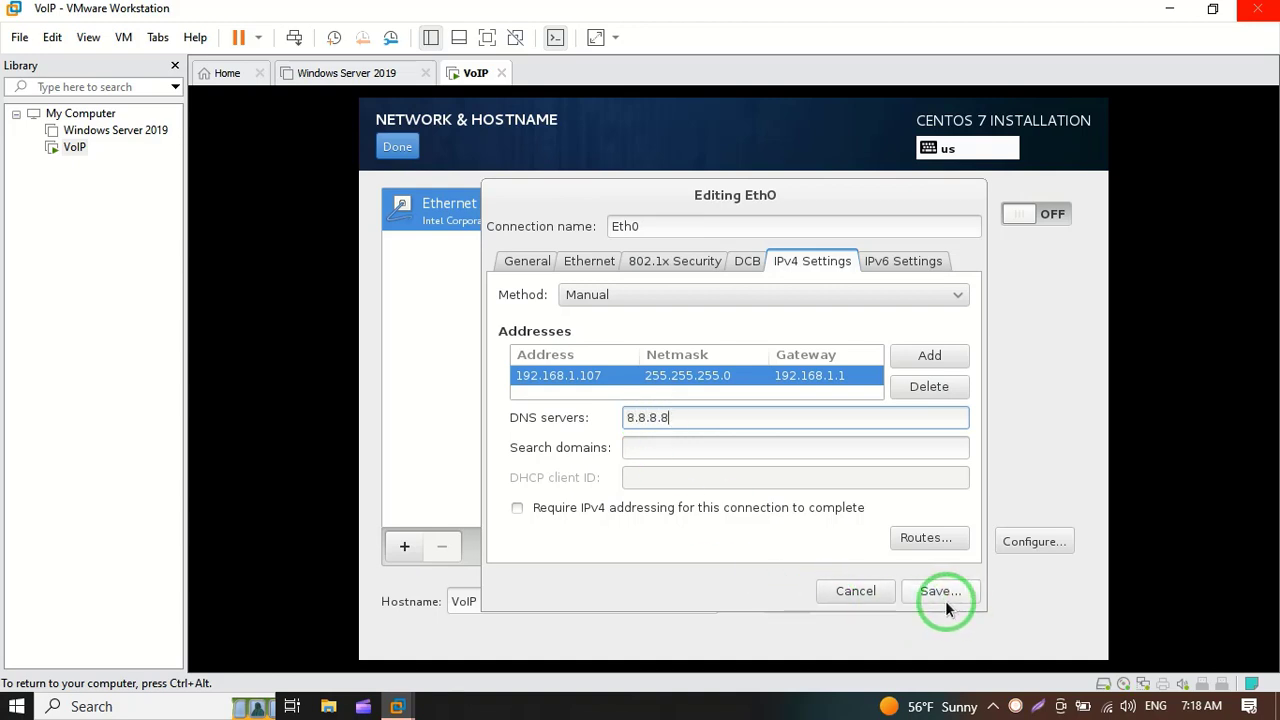
click(948, 596)
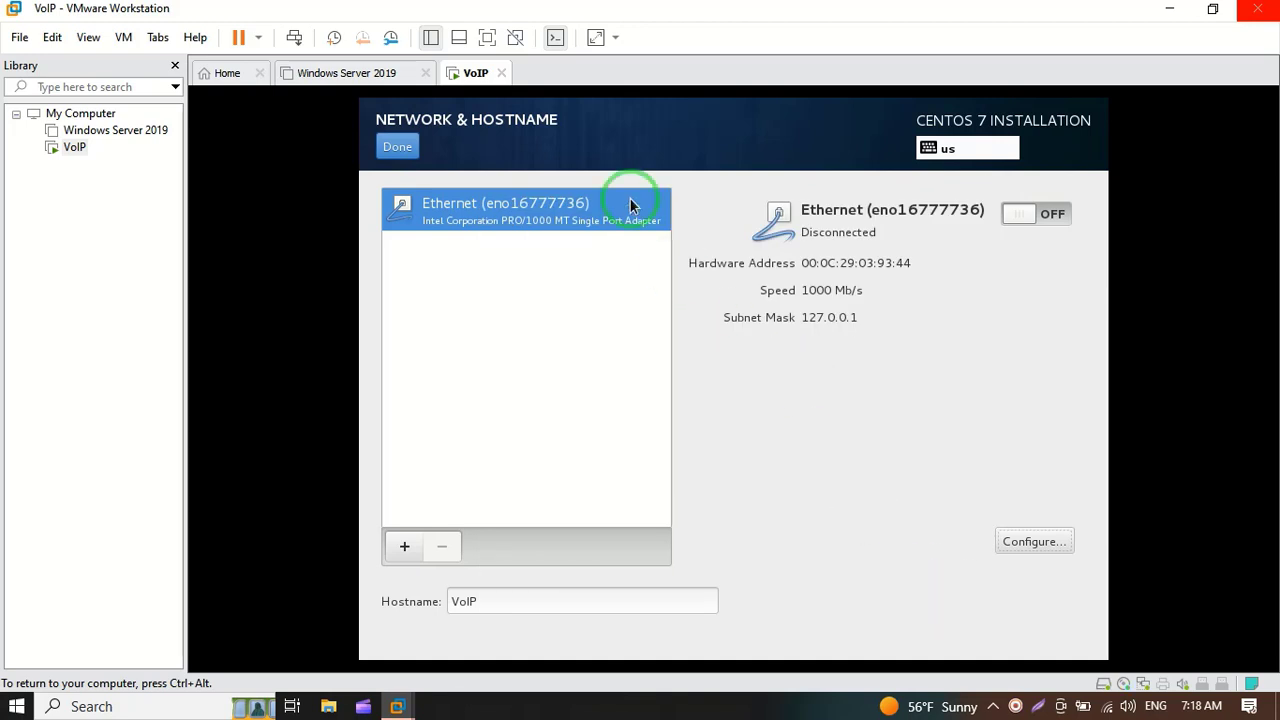
Step: Begin the CentOS installation and set the root password, accepting the weak-password warning
click(392, 150)
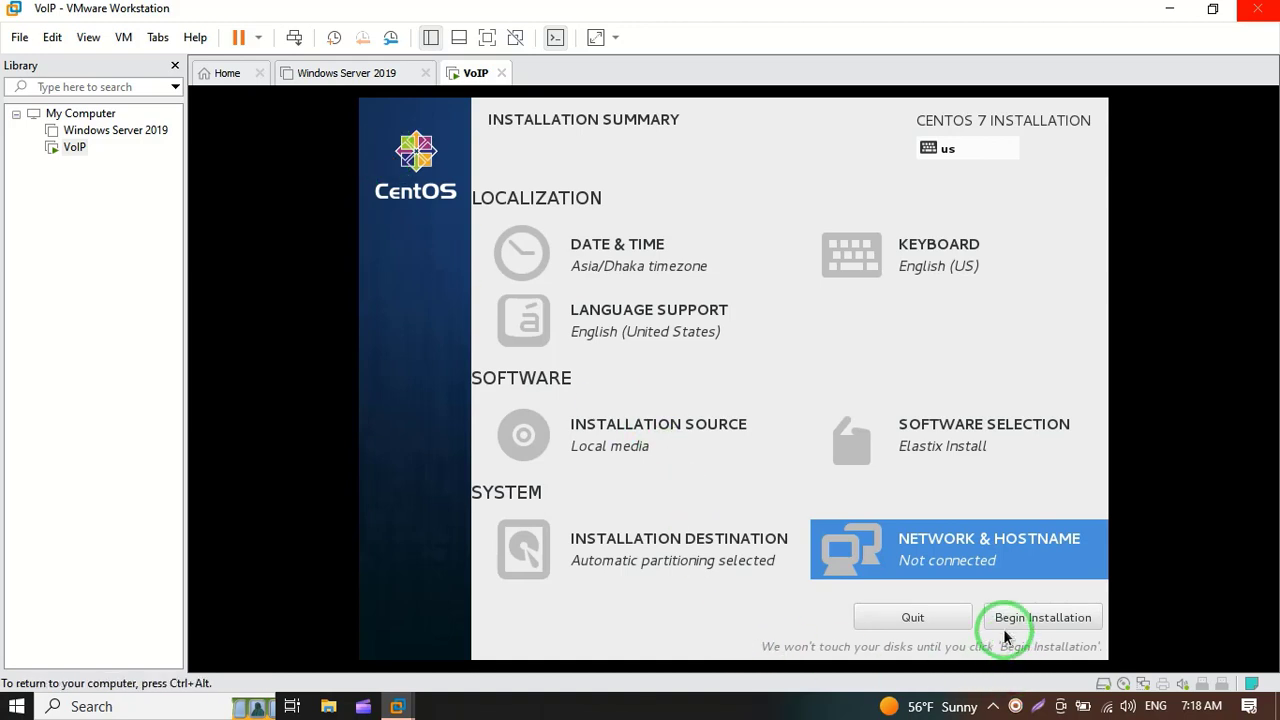
click(1085, 620)
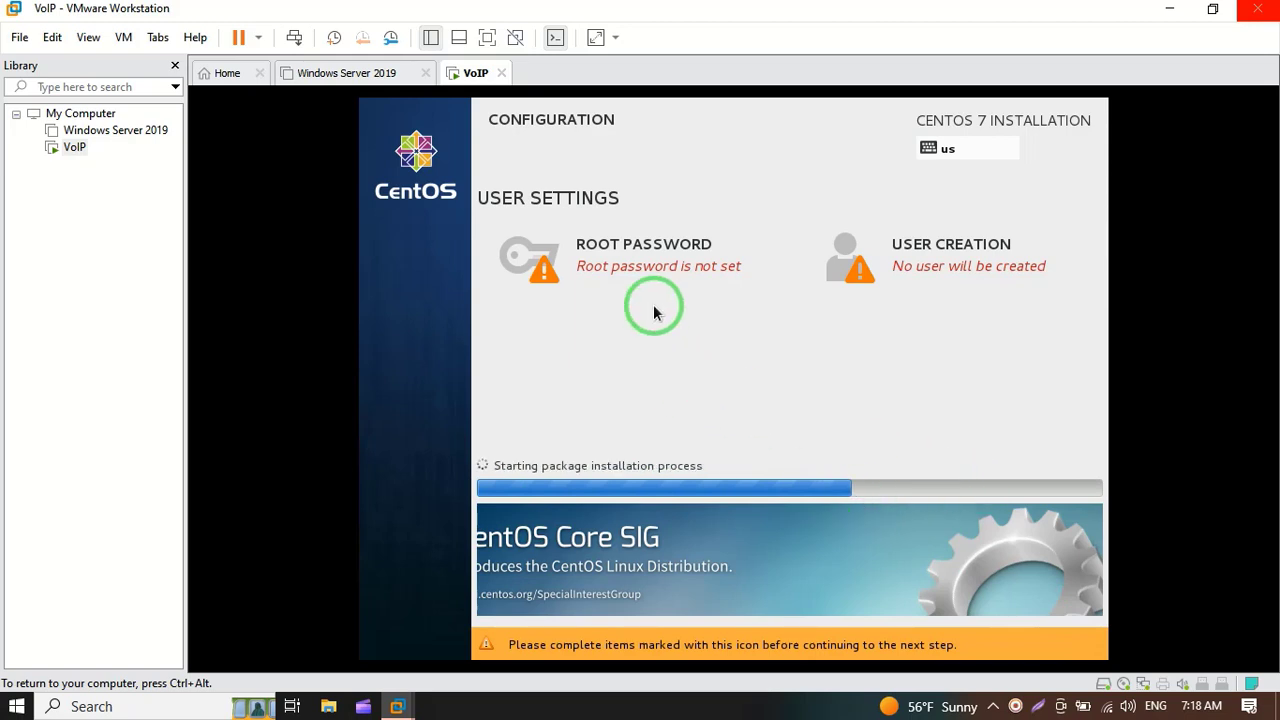
click(688, 248)
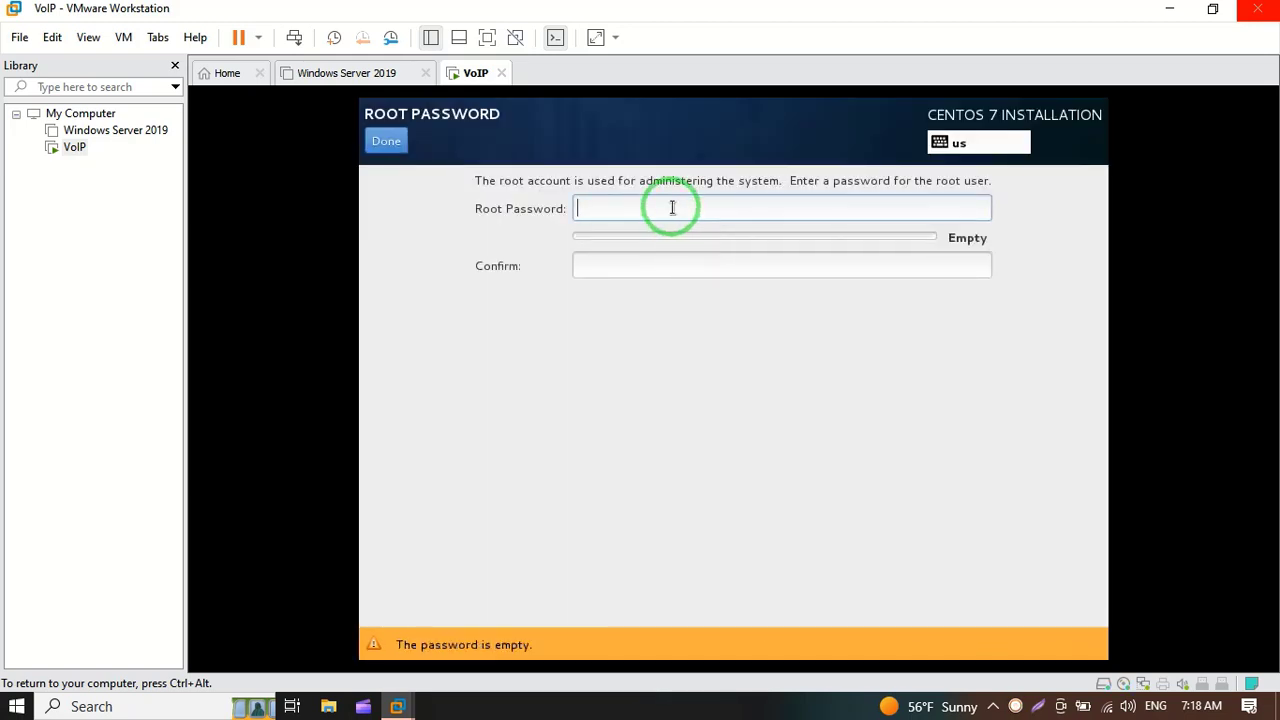
text(*****)
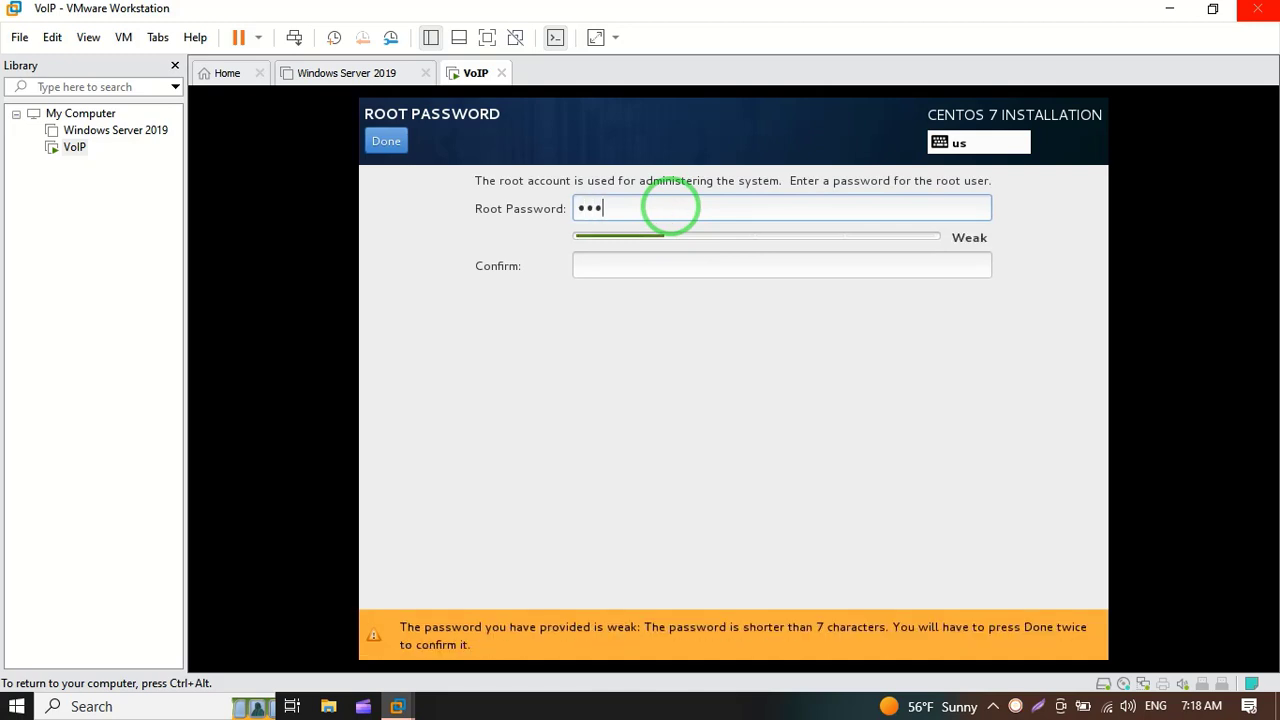
text(***)
key(Tab)
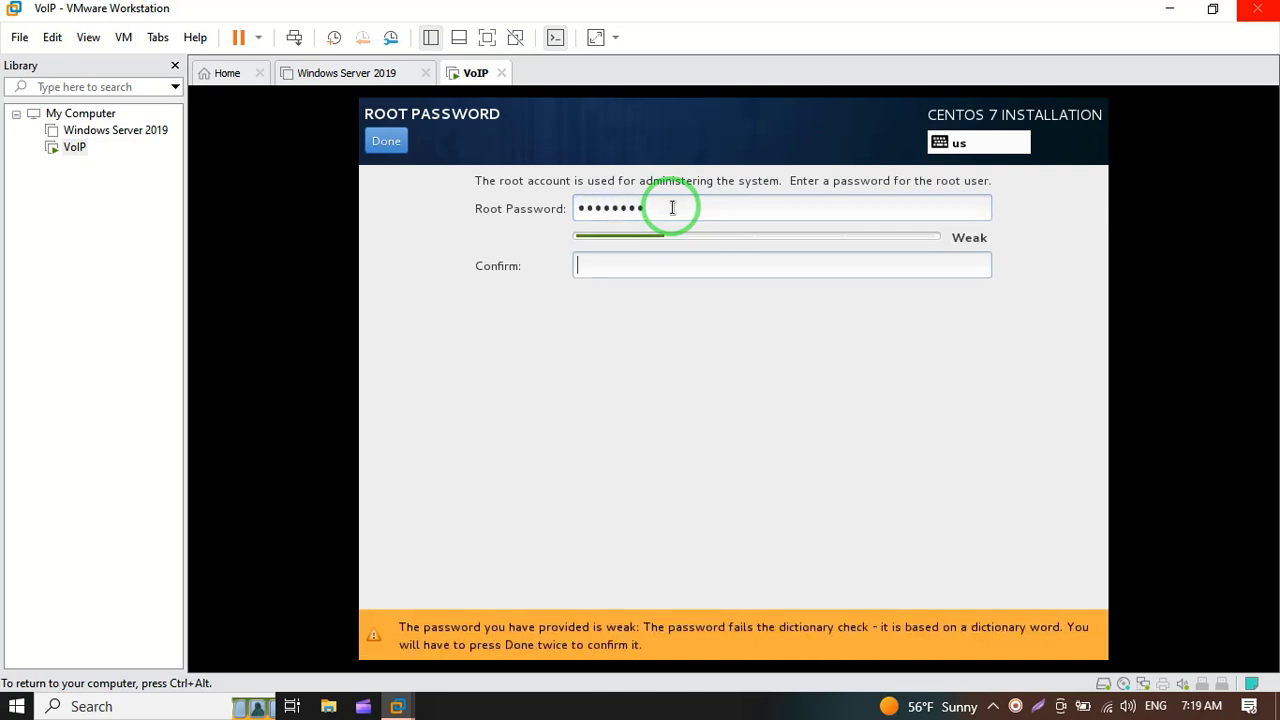
text(*****)
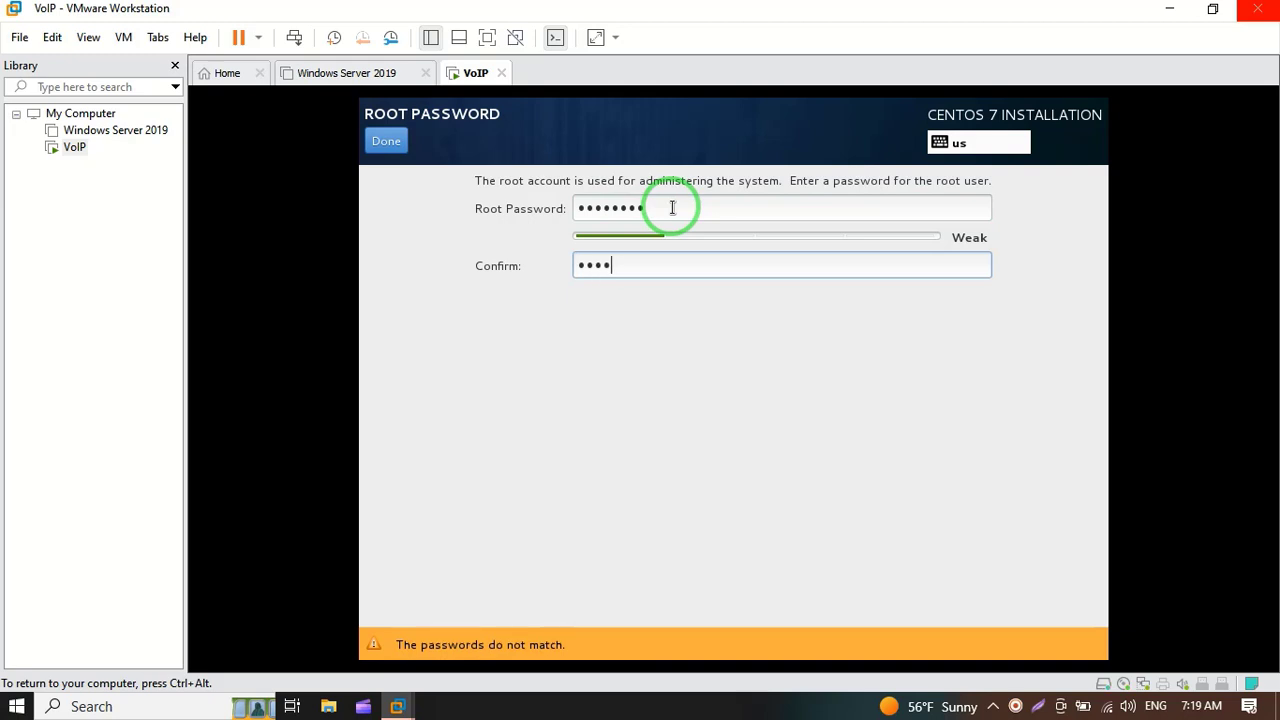
text(***)
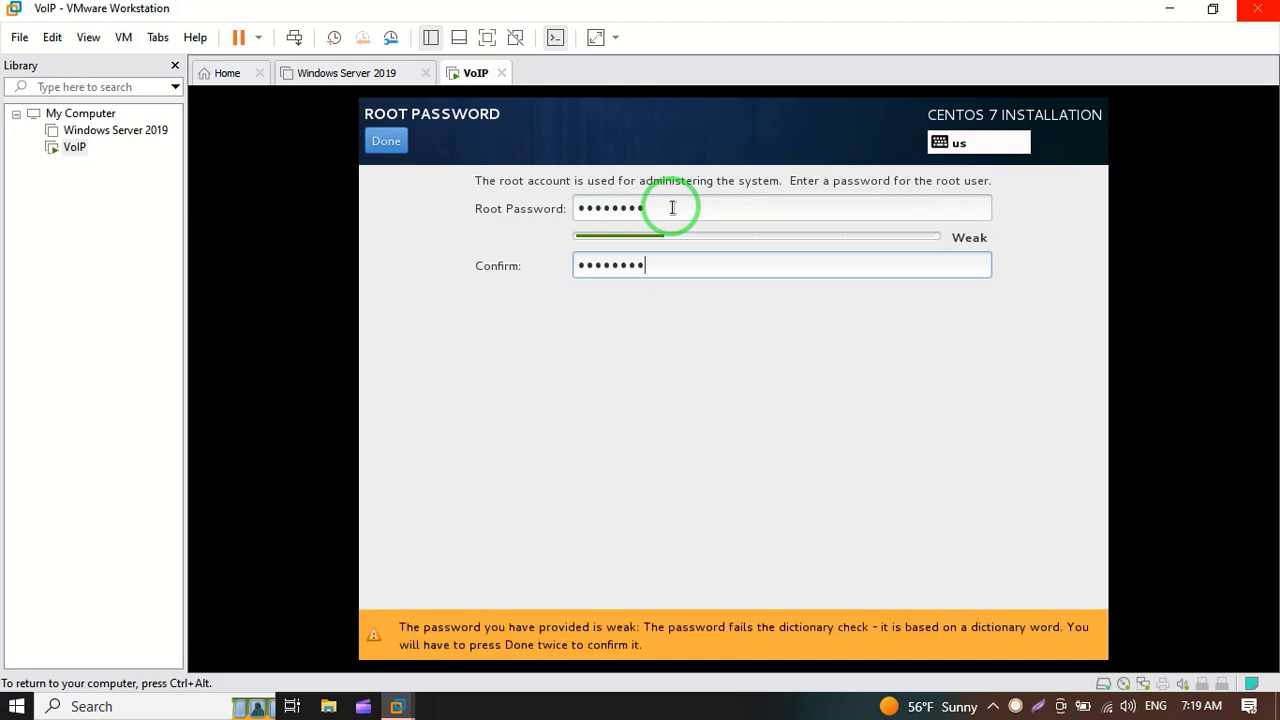
click(388, 145)
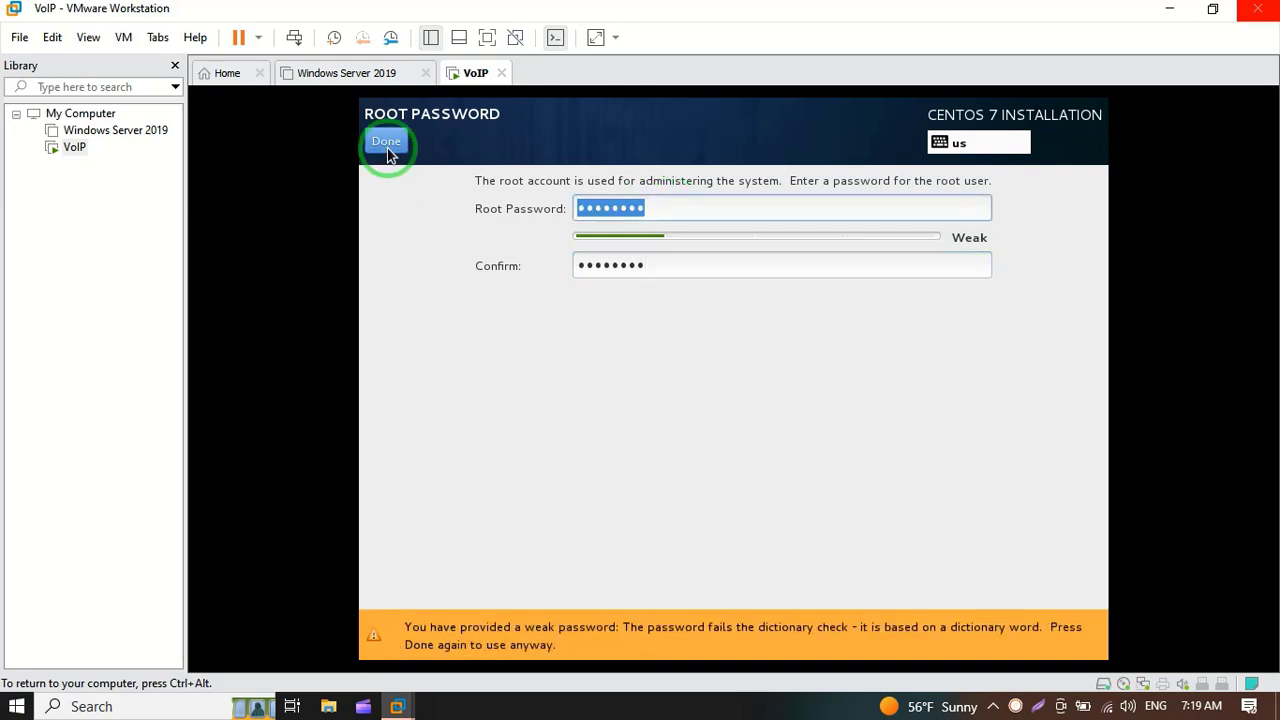
click(386, 144)
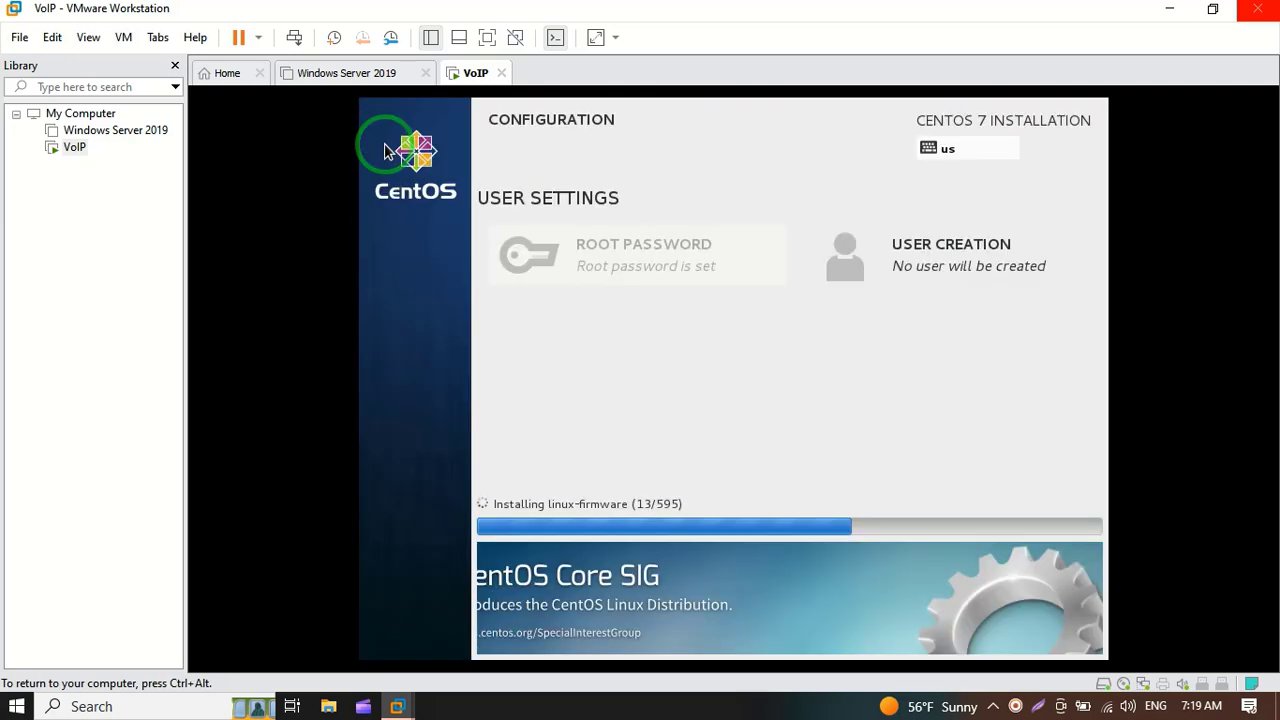
Step: Create the 'admin' user with a password entered twice, accepting the weak-password warning
click(966, 251)
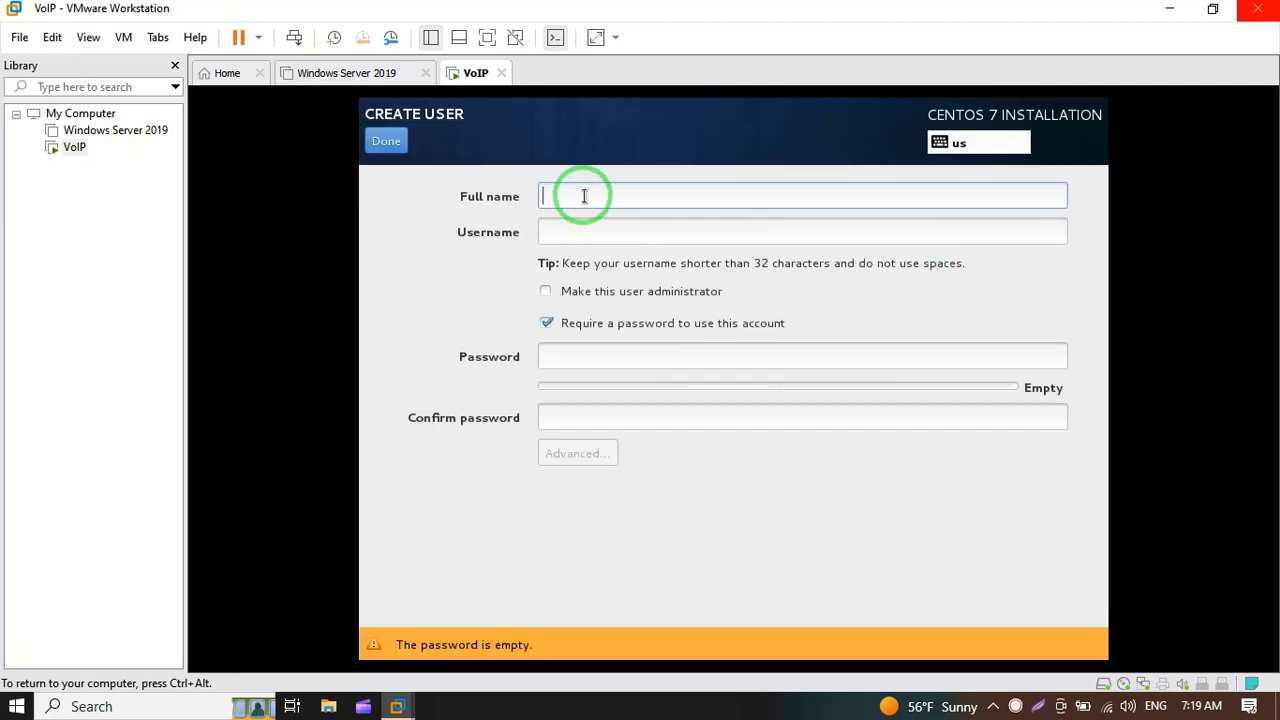
text(admin)
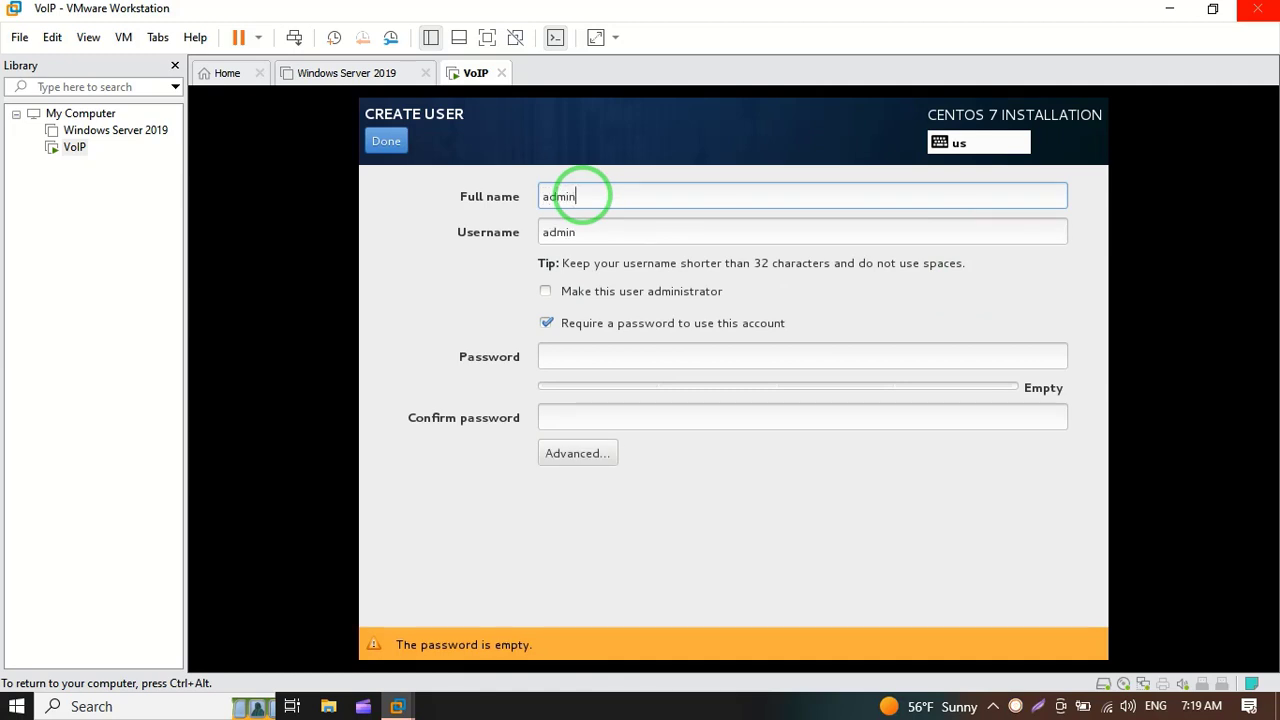
key(Tab)
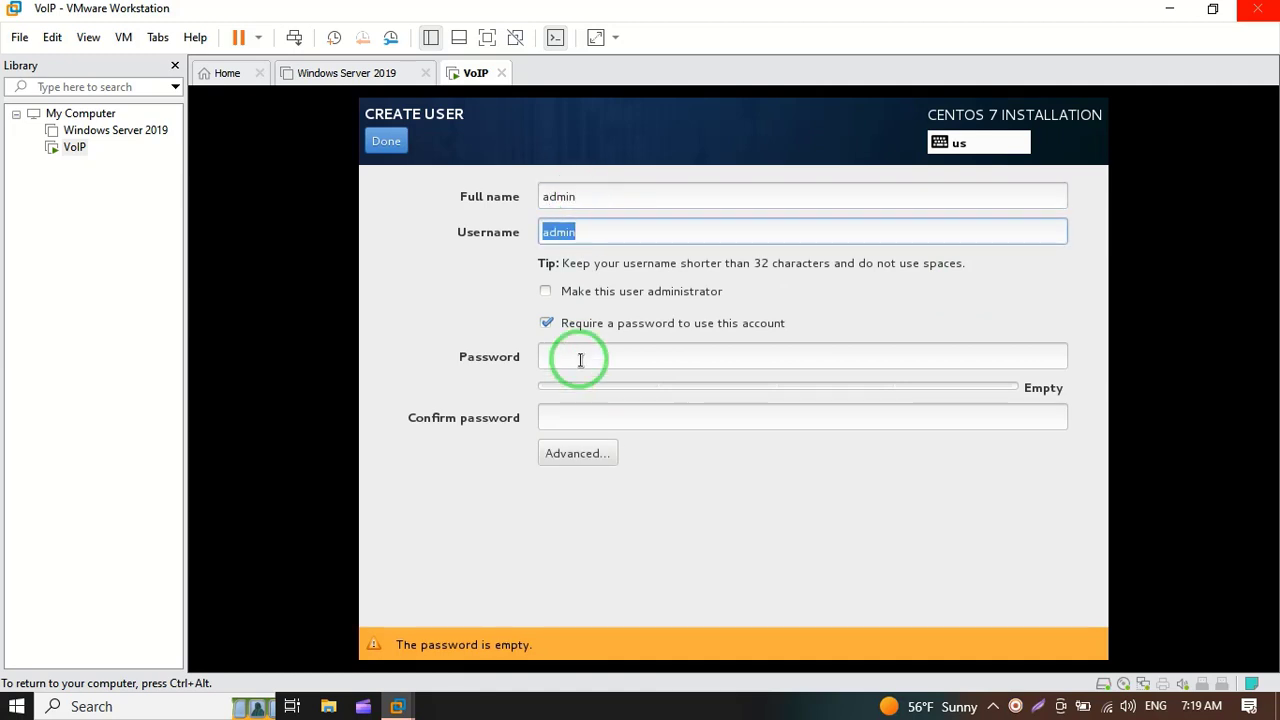
click(580, 360)
text(admin)
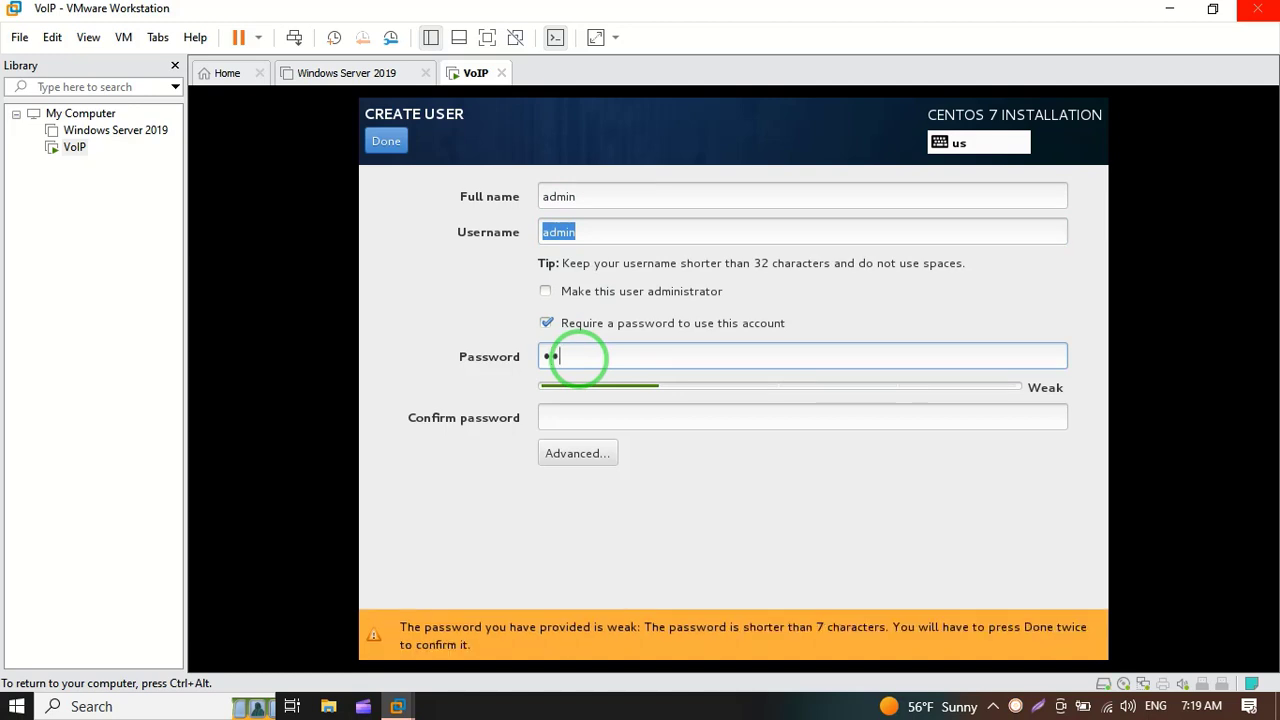
text(123)
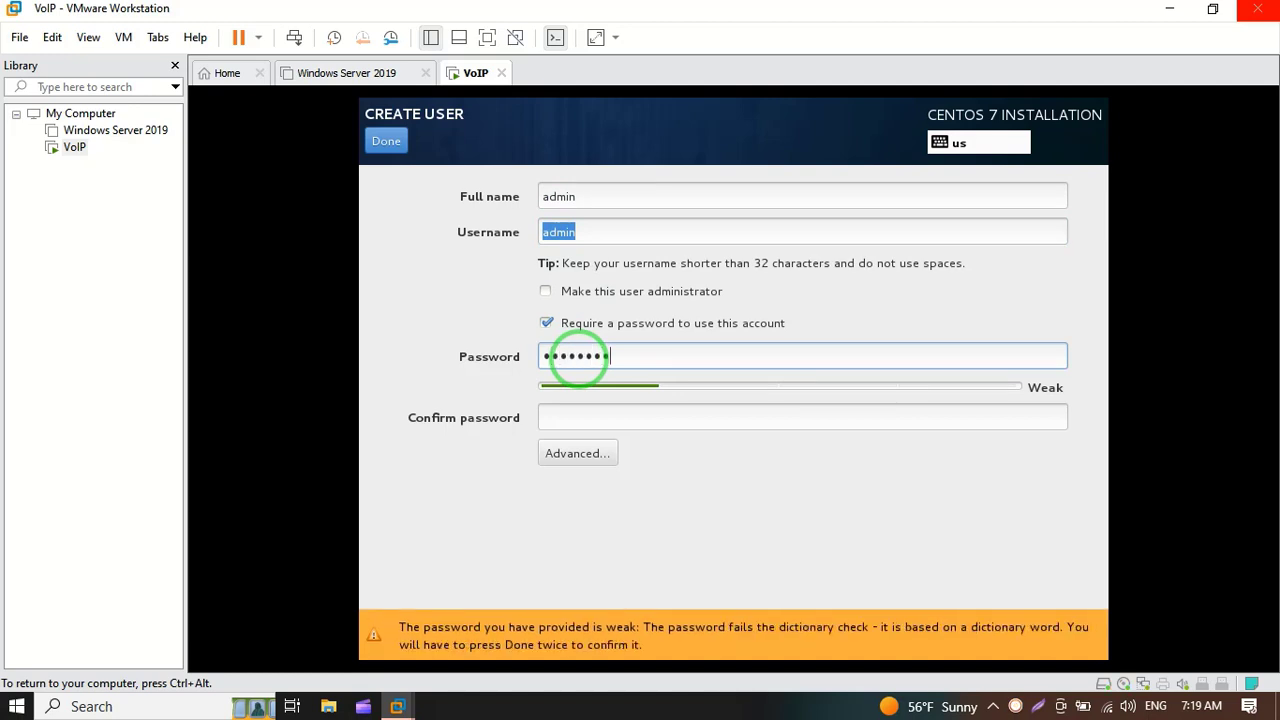
key(Tab)
text(admi)
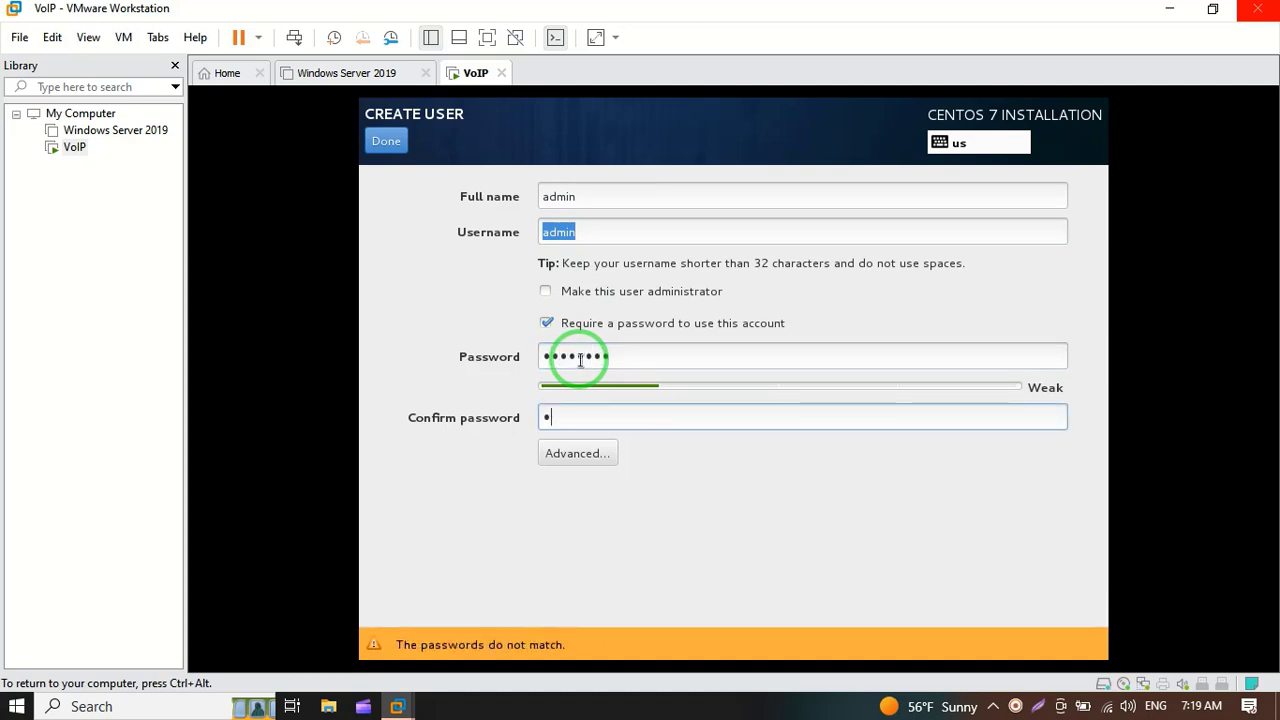
text(n123)
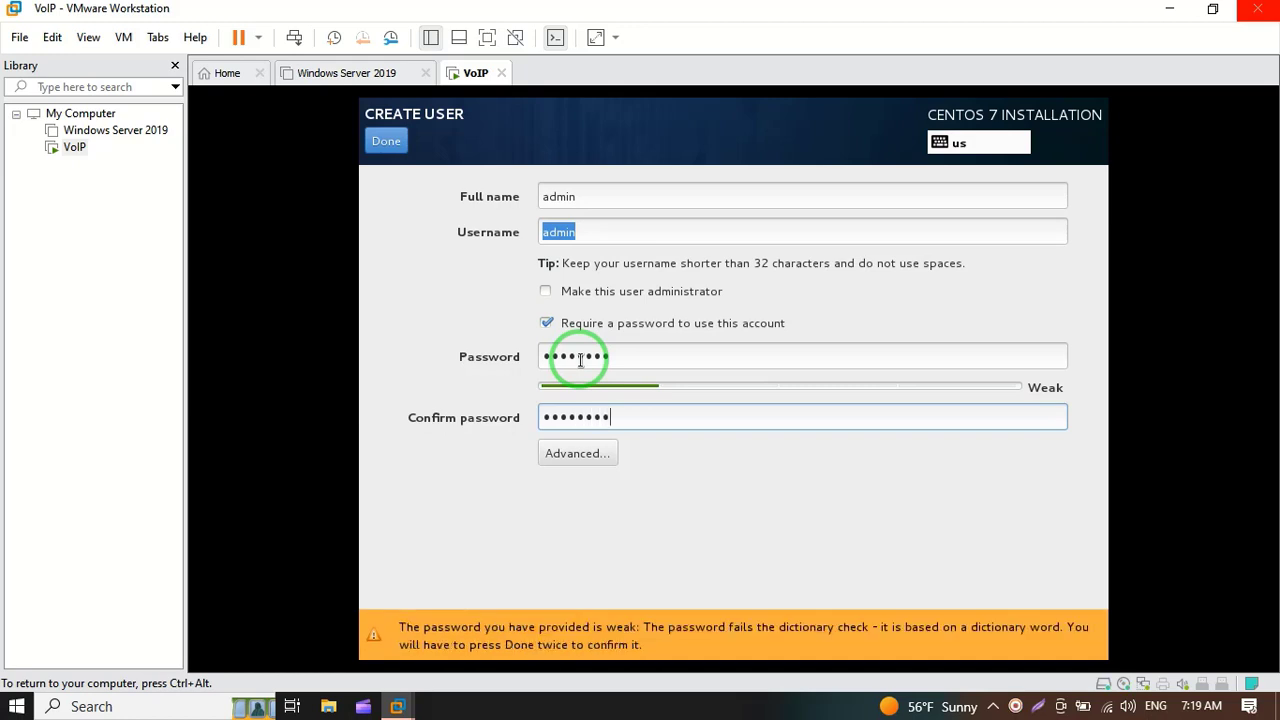
click(385, 144)
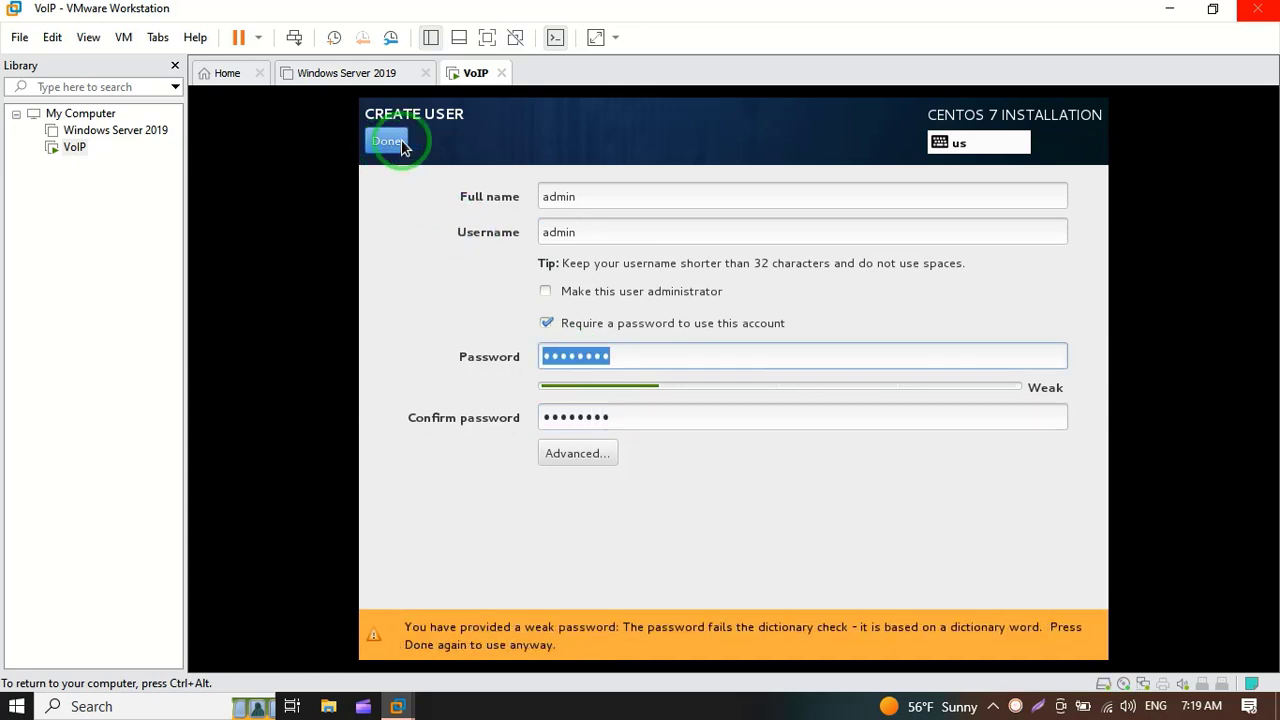
click(387, 145)
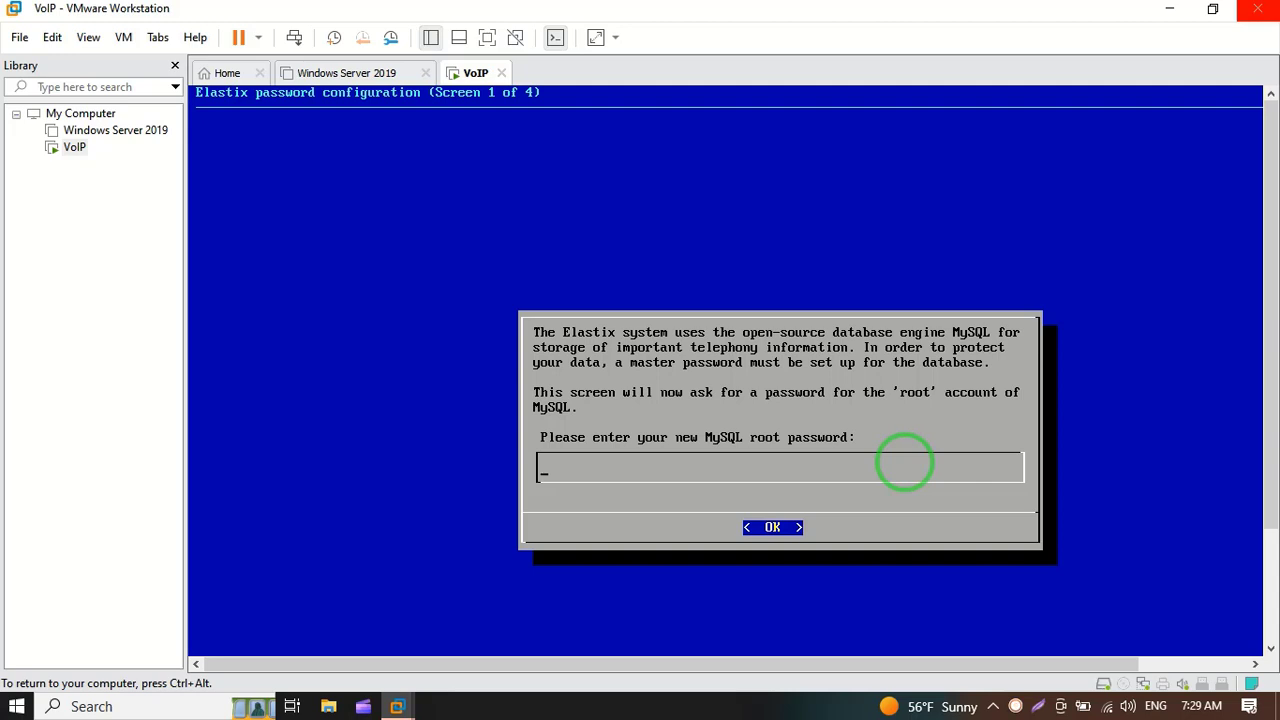
Step: Enter the MySQL root password on Elastix setup screen 1, then retype it on screen 2
key(ctrl+alt)
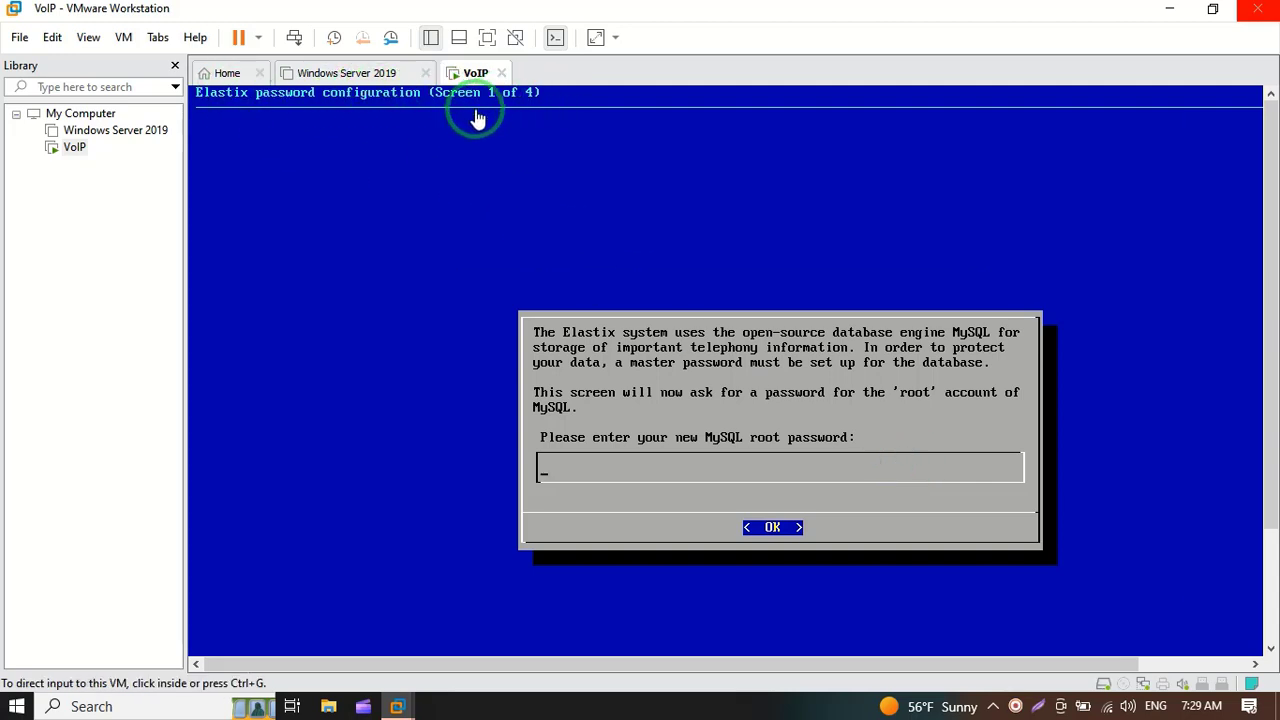
click(690, 467)
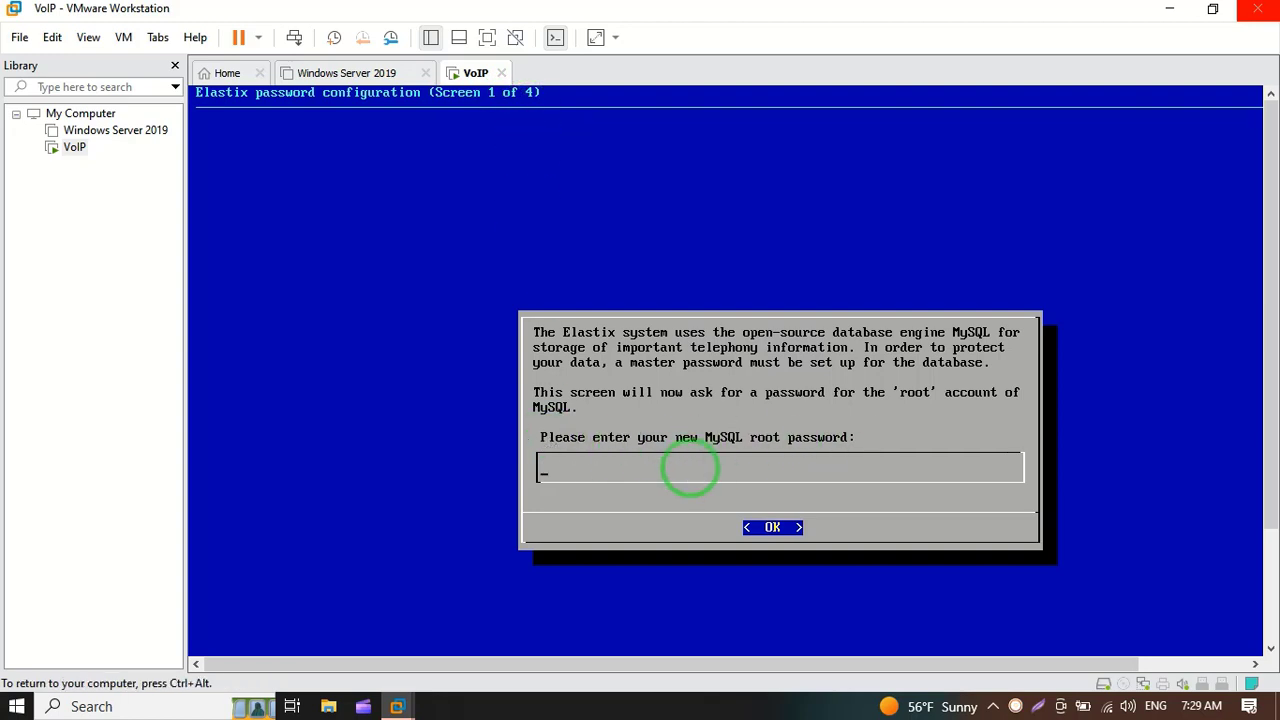
text(****)
key(Return)
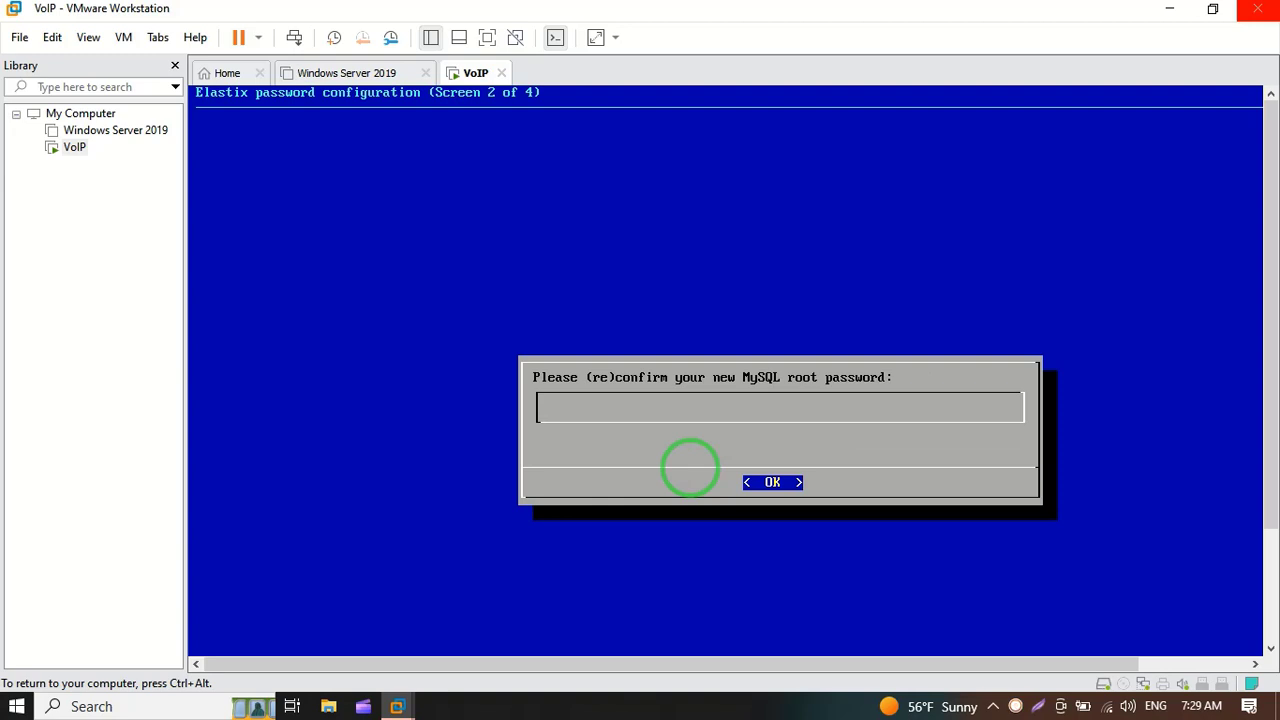
text(******)
key(Return)
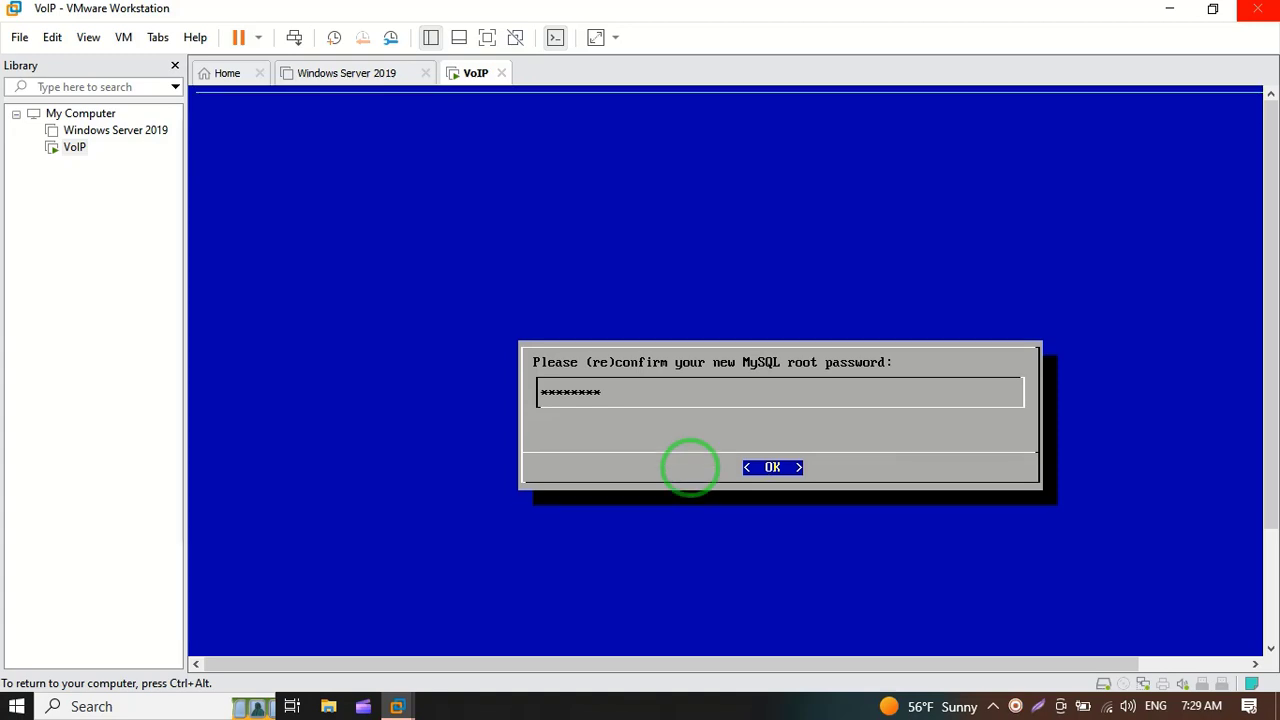
key(ctrl+alt)
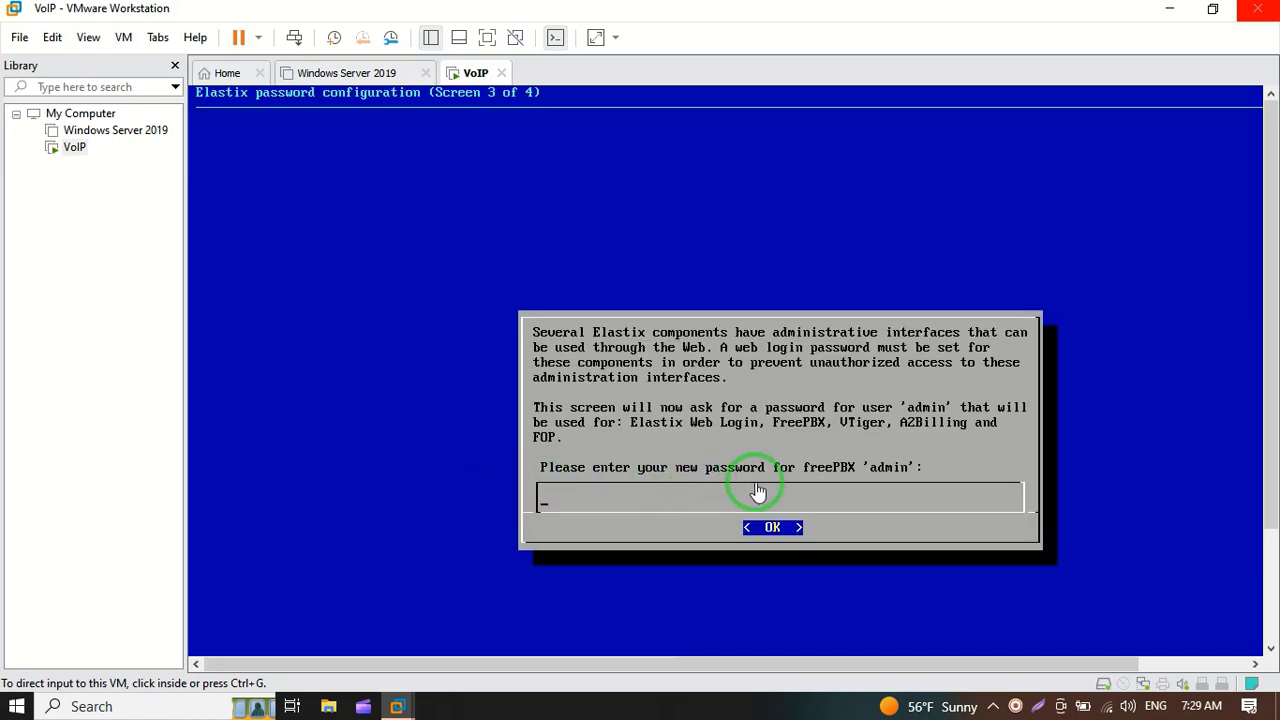
Step: Enter the FreePBX admin web password and confirm it to finish Elastix setup
click(661, 510)
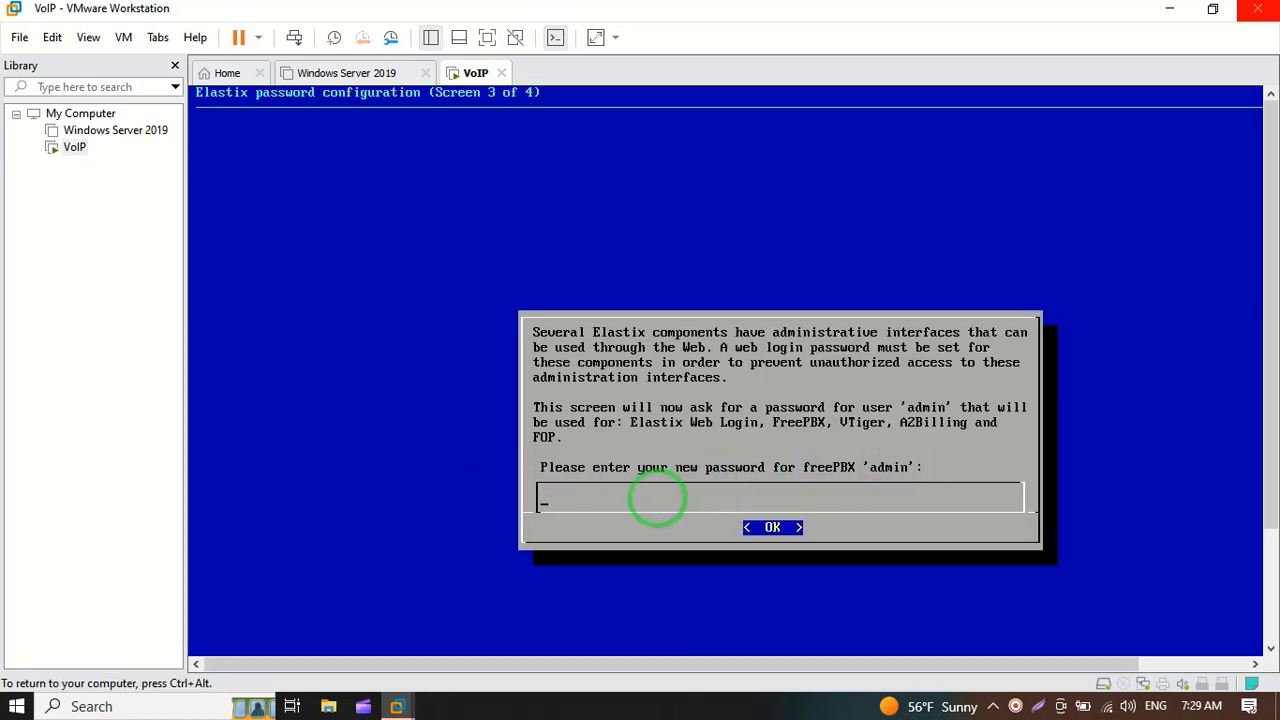
text(********)
key(Return)
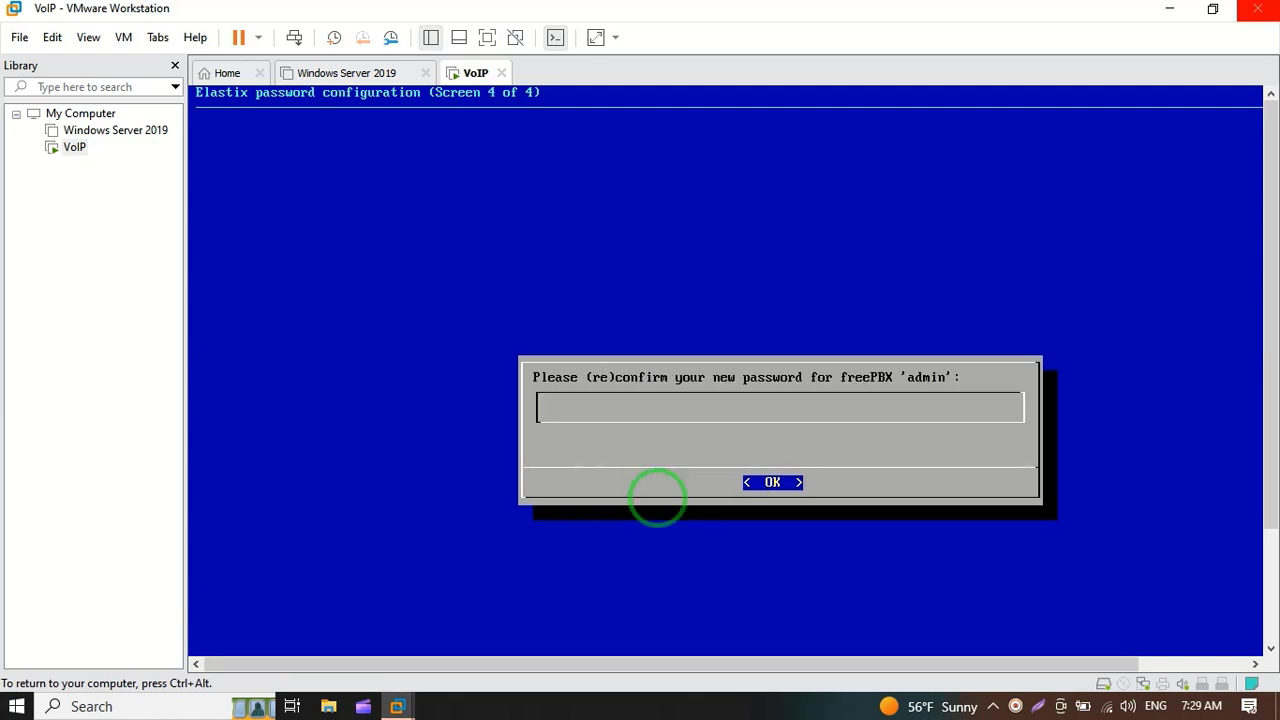
text(********)
key(Return)
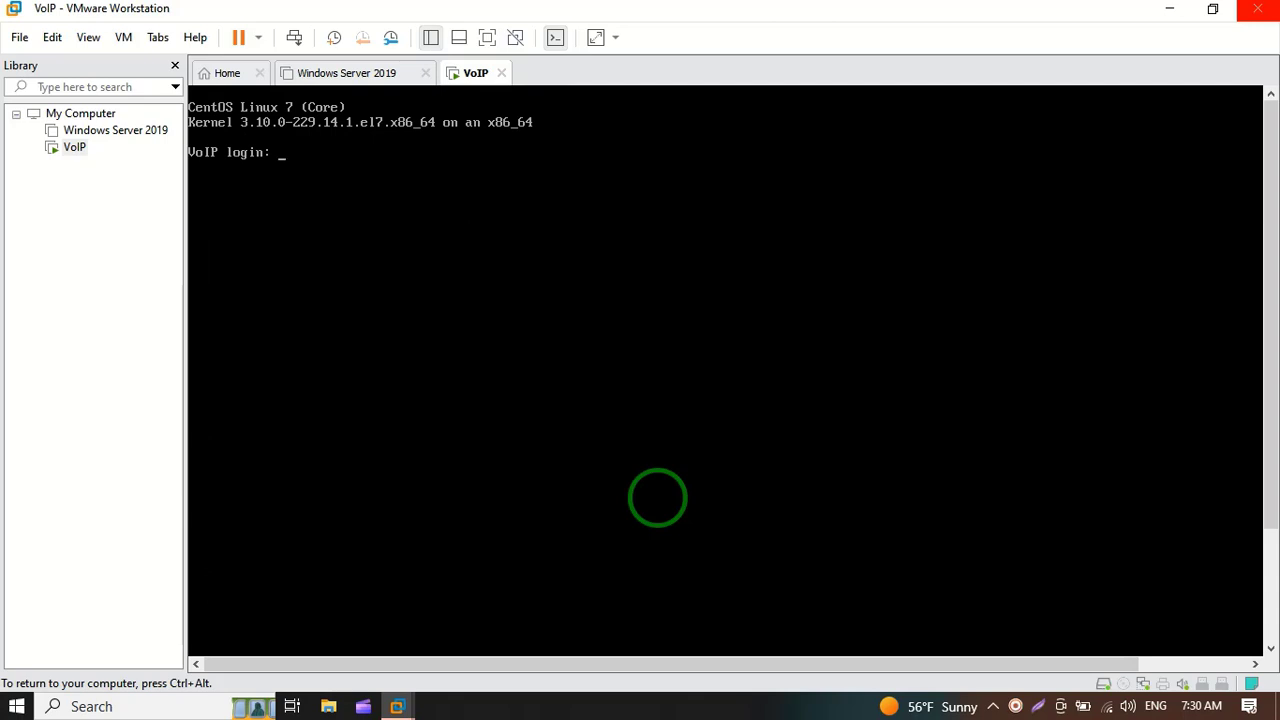
Step: Log into the VoIP console as root after correcting a mistyped login name
key(ctrl+alt)
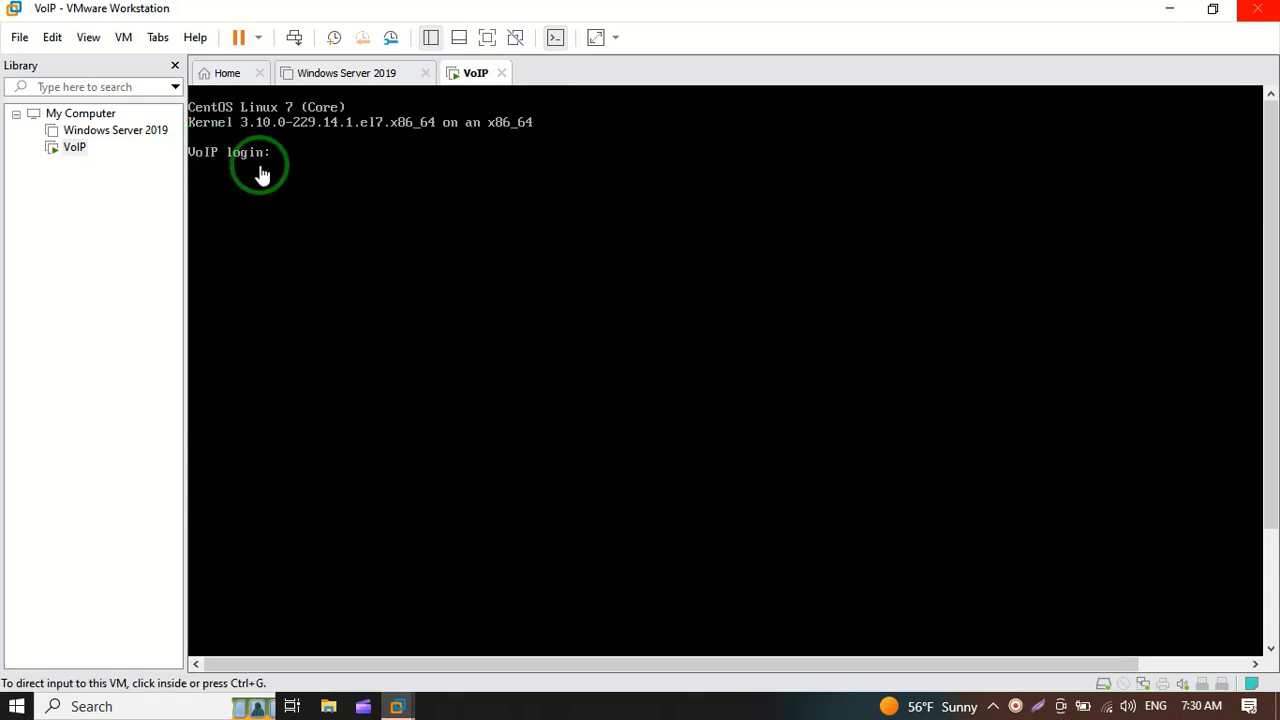
click(304, 155)
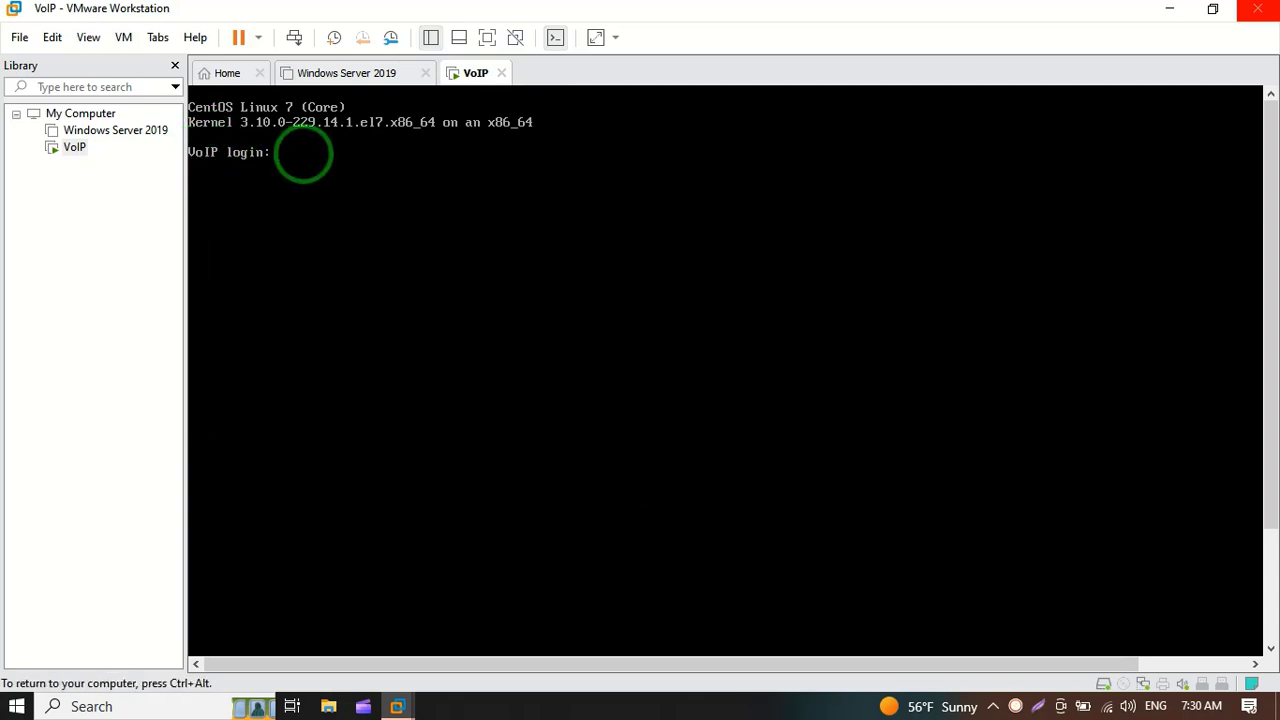
text(@dmin123)
key(BackSpace)
key(BackSpace)
key(BackSpace)
key(BackSpace)
key(BackSpace)
key(BackSpace)
key(BackSpace)
key(BackSpace)
text(root)
key(Return)
key(Return)
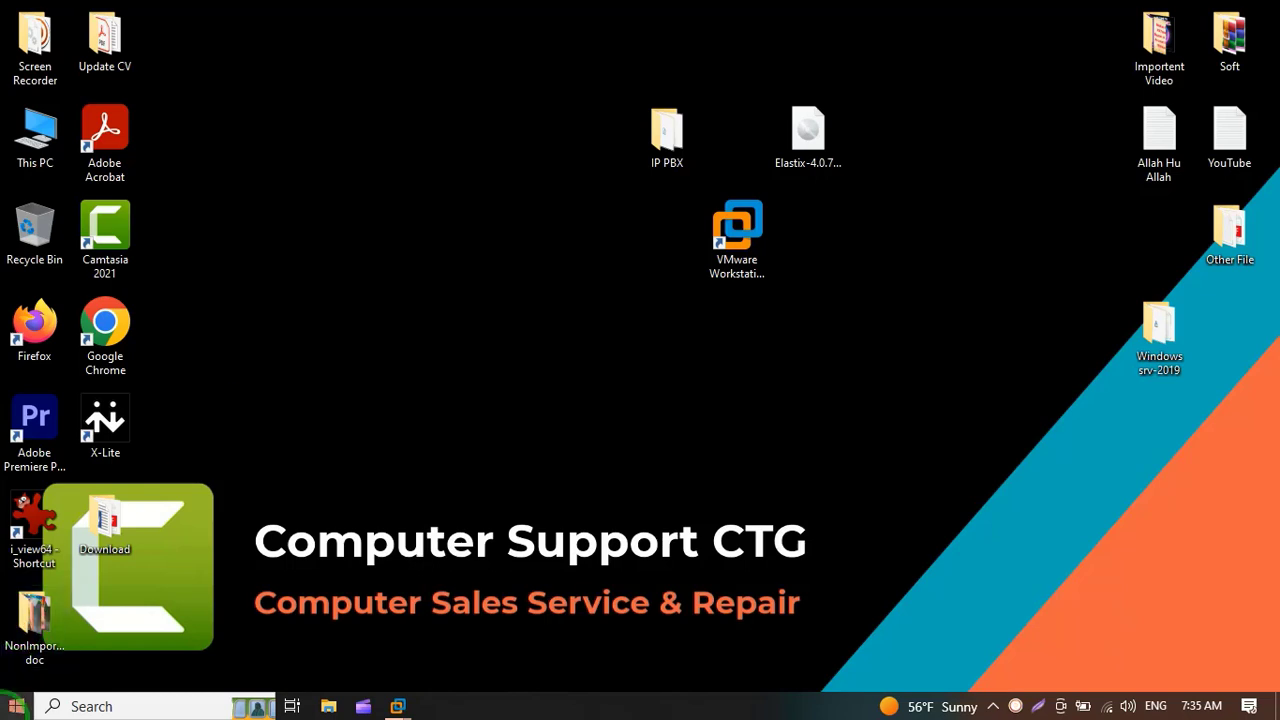
Step: Launch Microsoft Edge from the Start menu and load 192.168.1.107
click(16, 706)
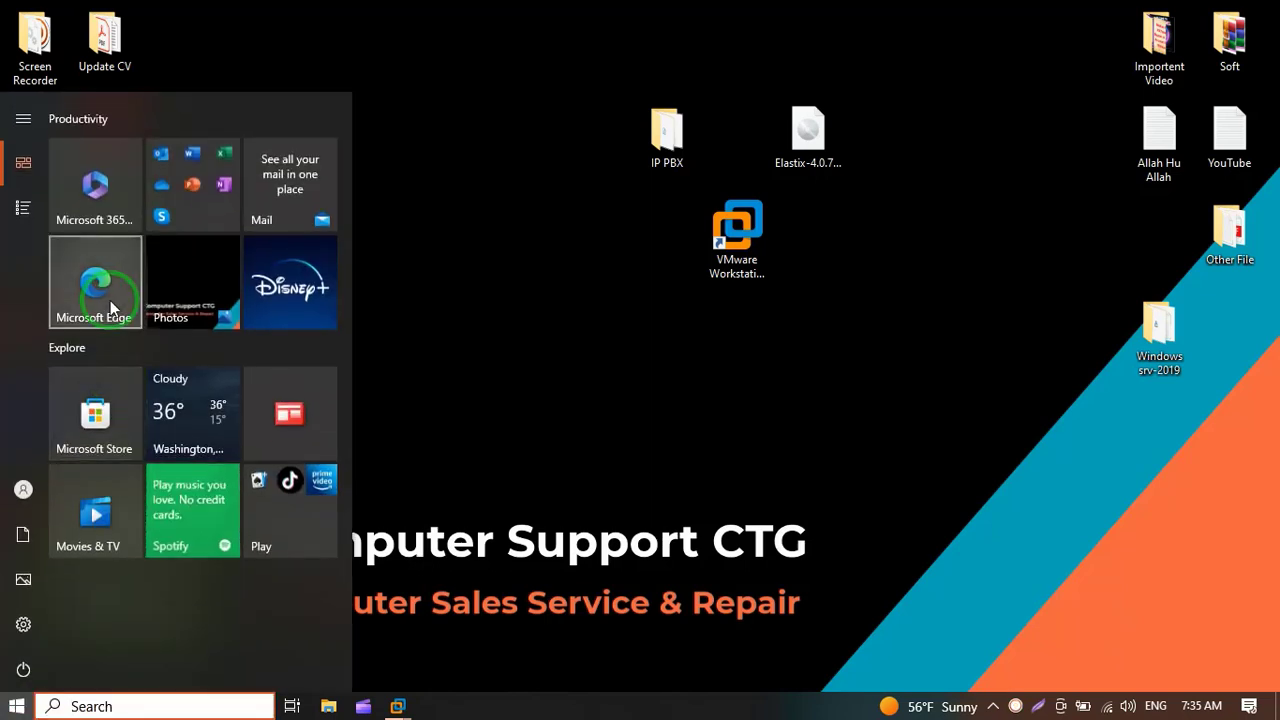
click(110, 300)
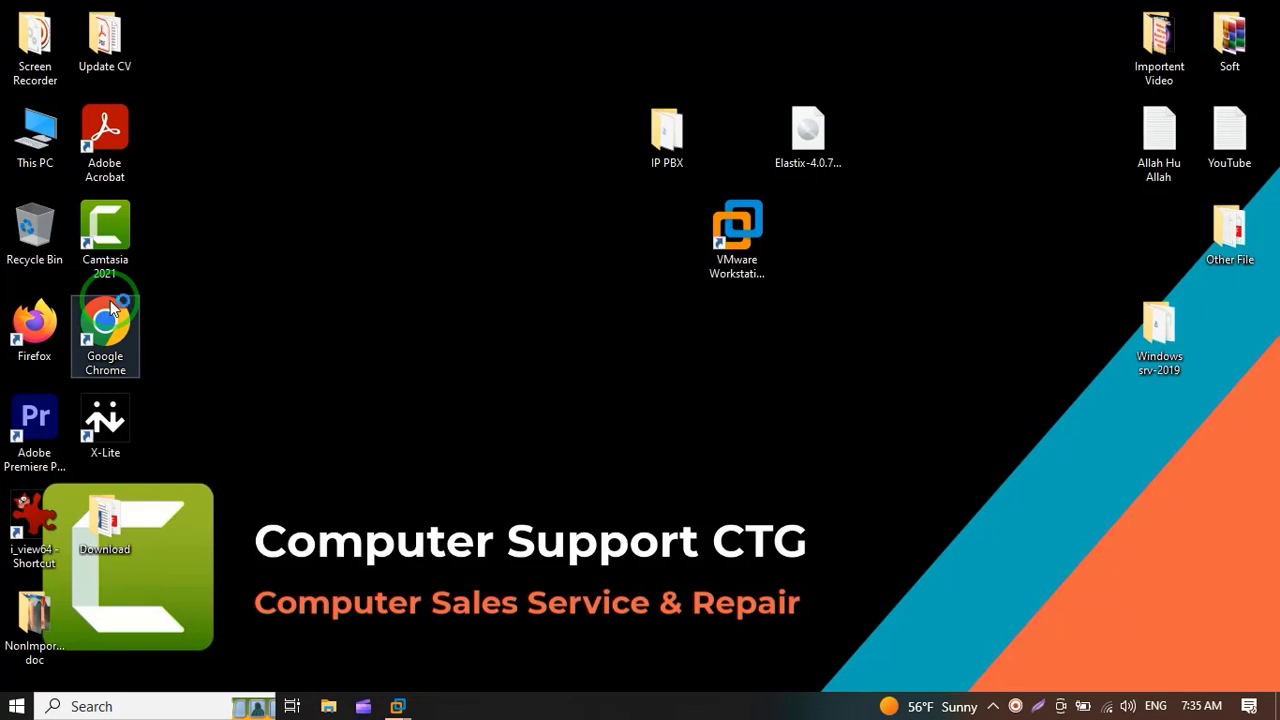
click(204, 246)
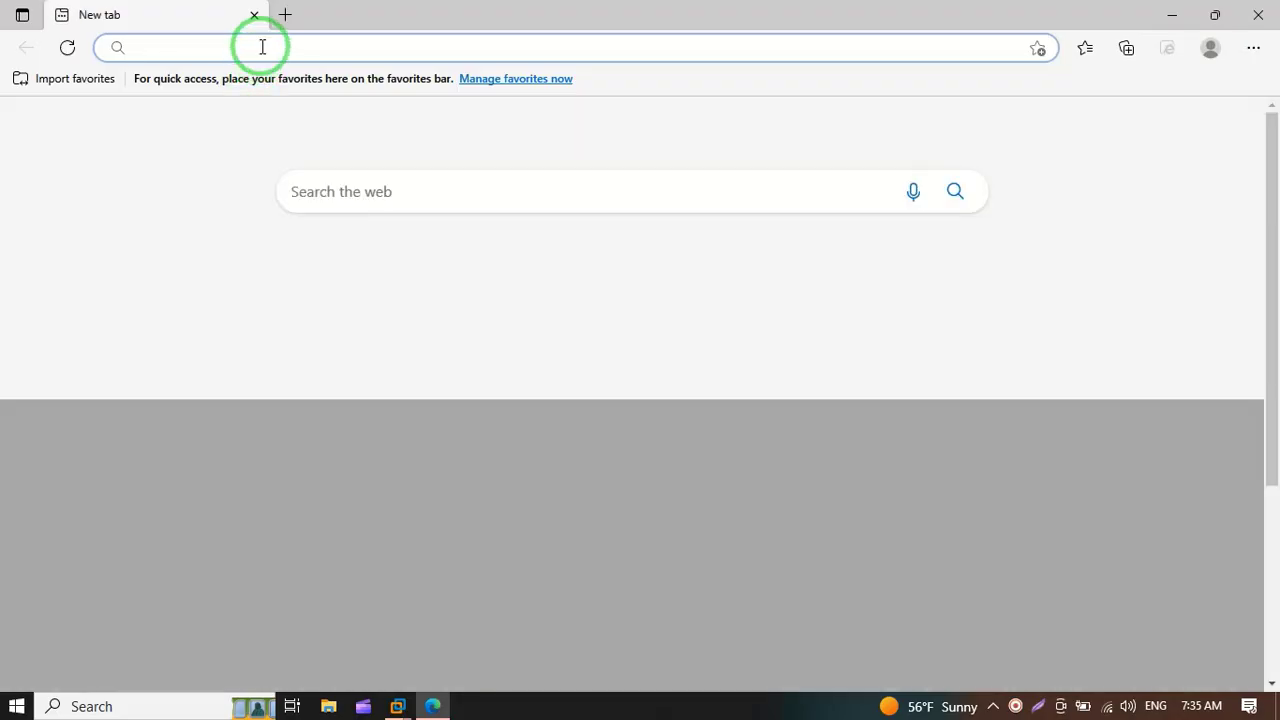
click(262, 47)
text(1)
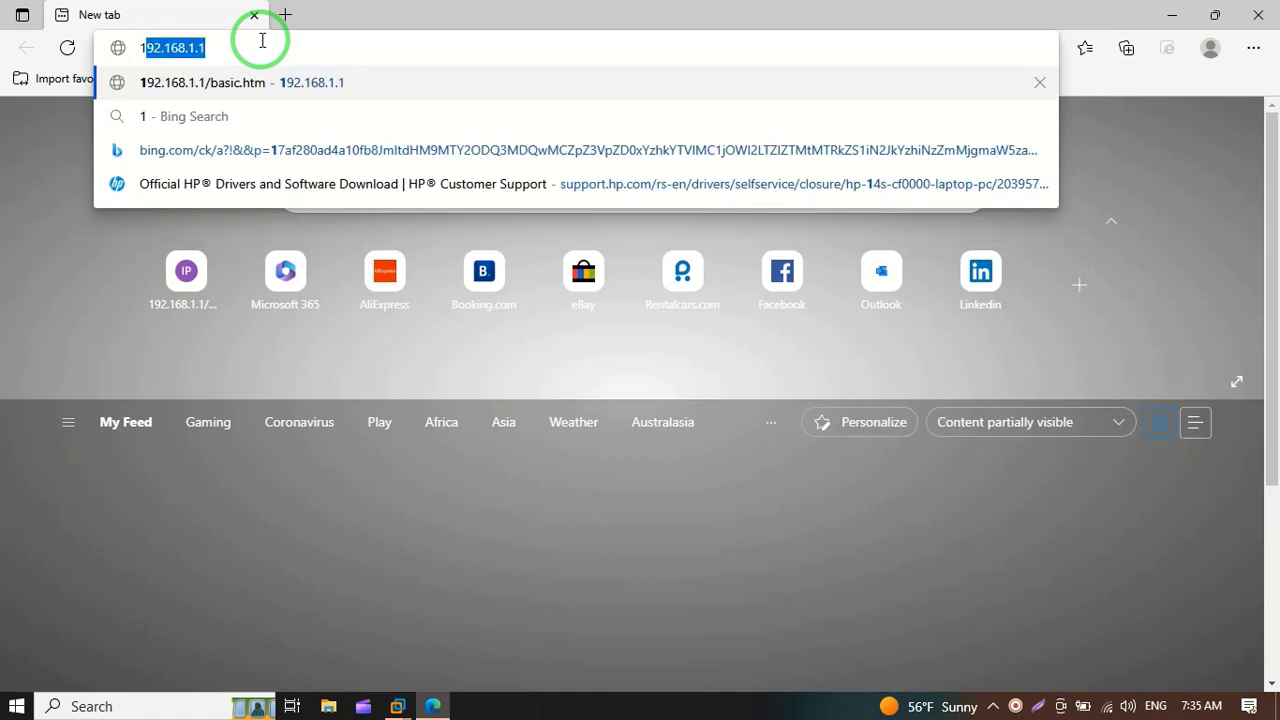
text(92.1)
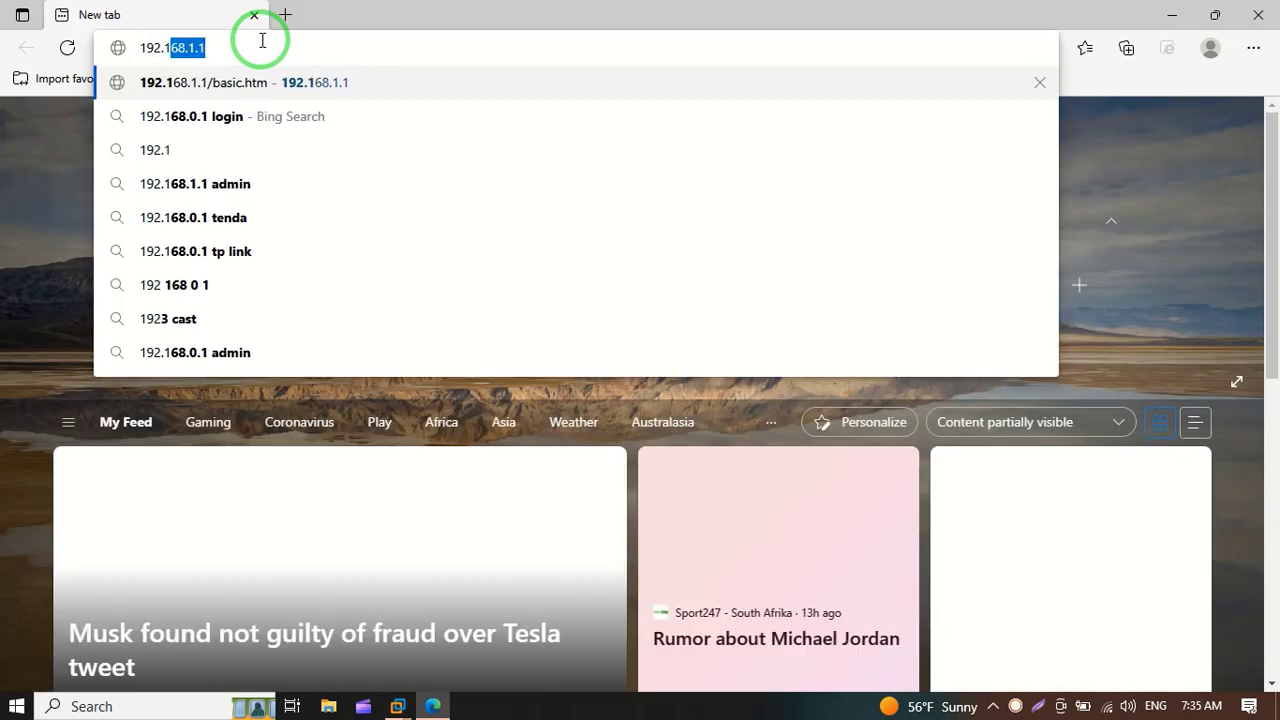
text(68.1.)
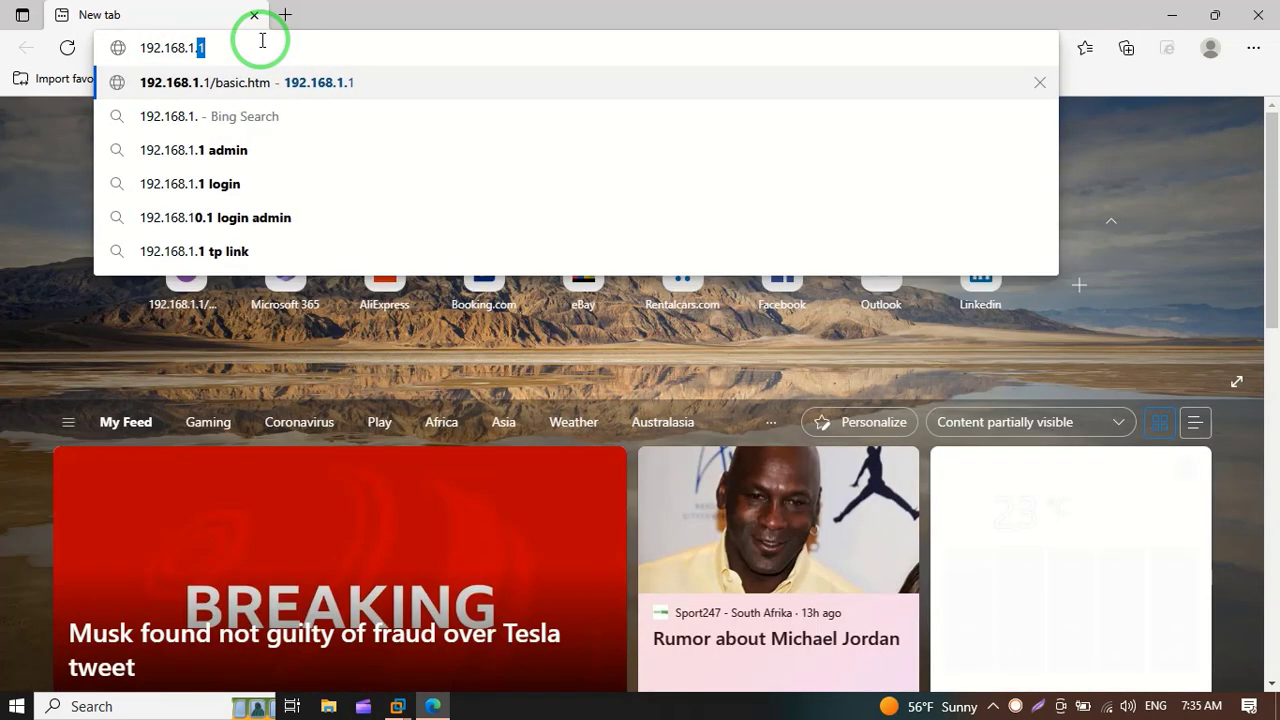
text(107)
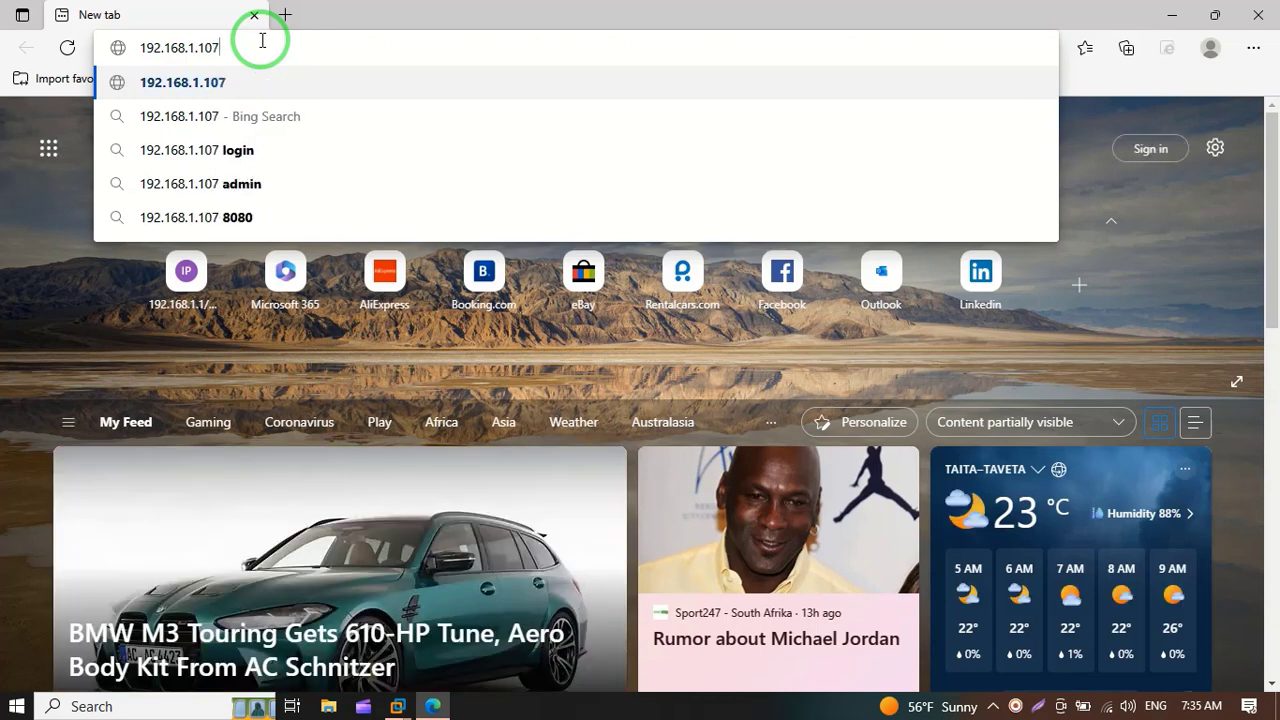
key(Return)
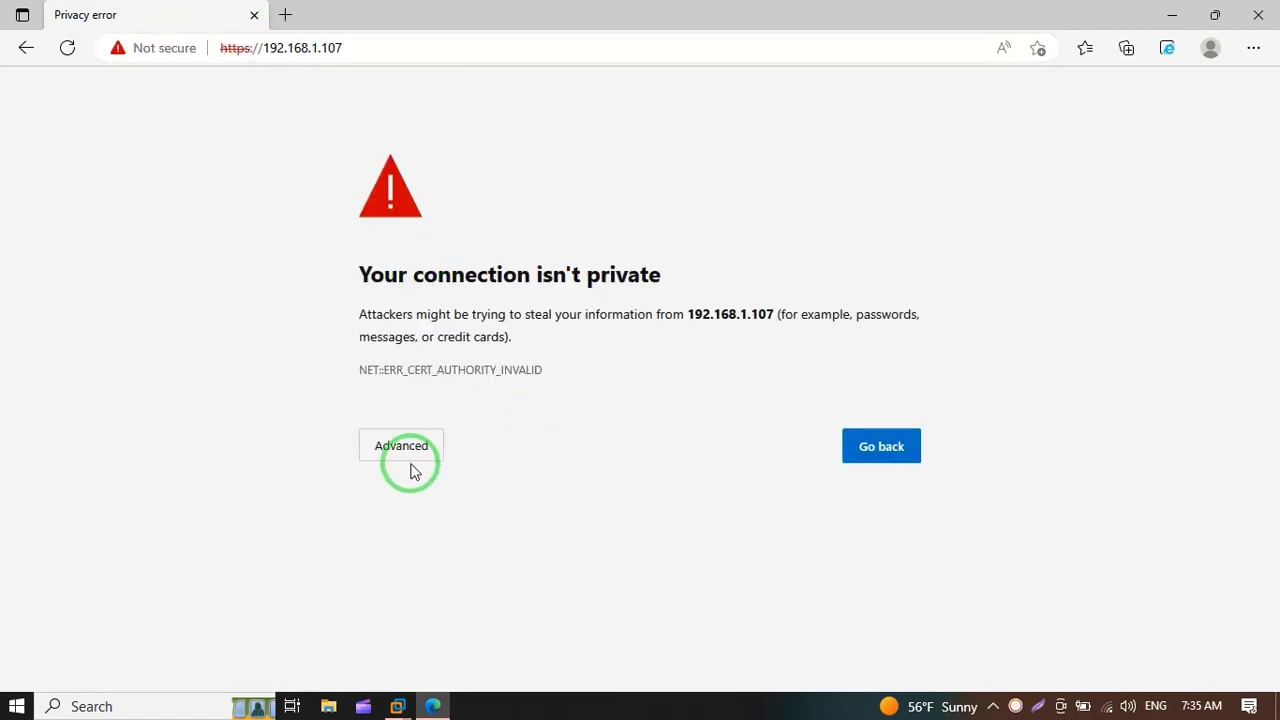
Step: Bypass the certificate warning via Advanced and sign into Elastix as admin with its password
click(412, 454)
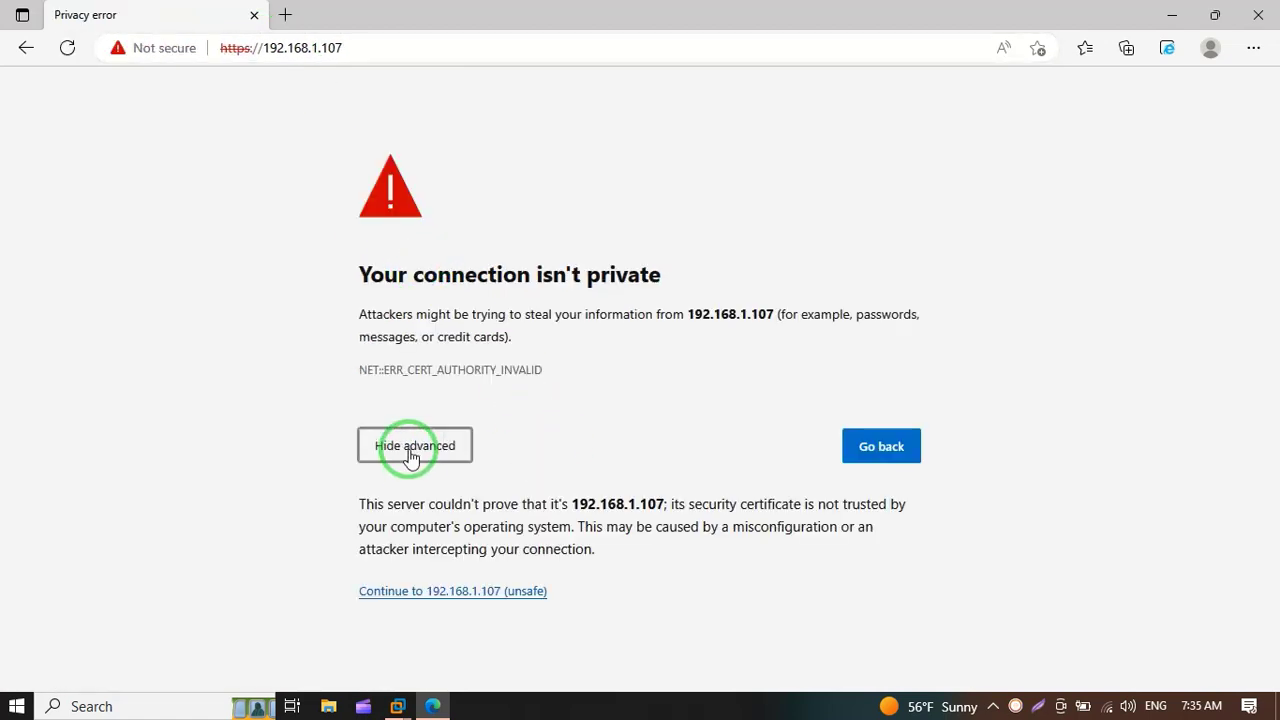
click(518, 593)
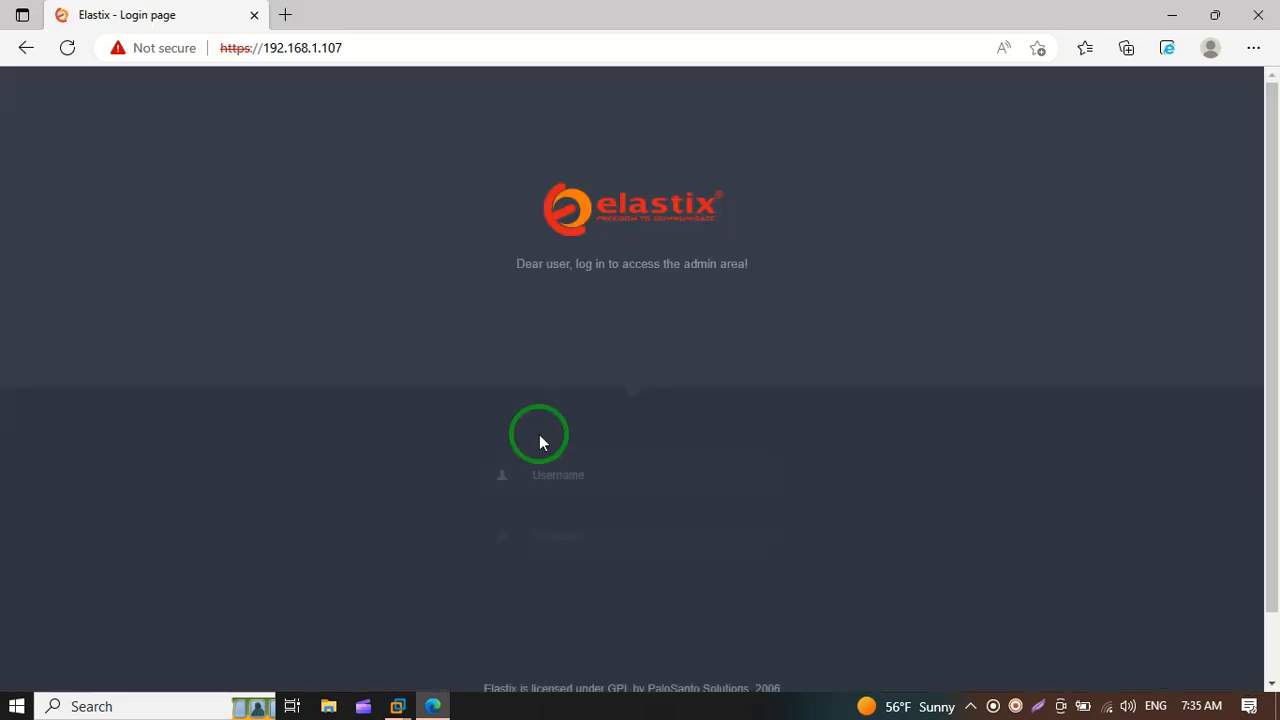
click(607, 483)
text(a)
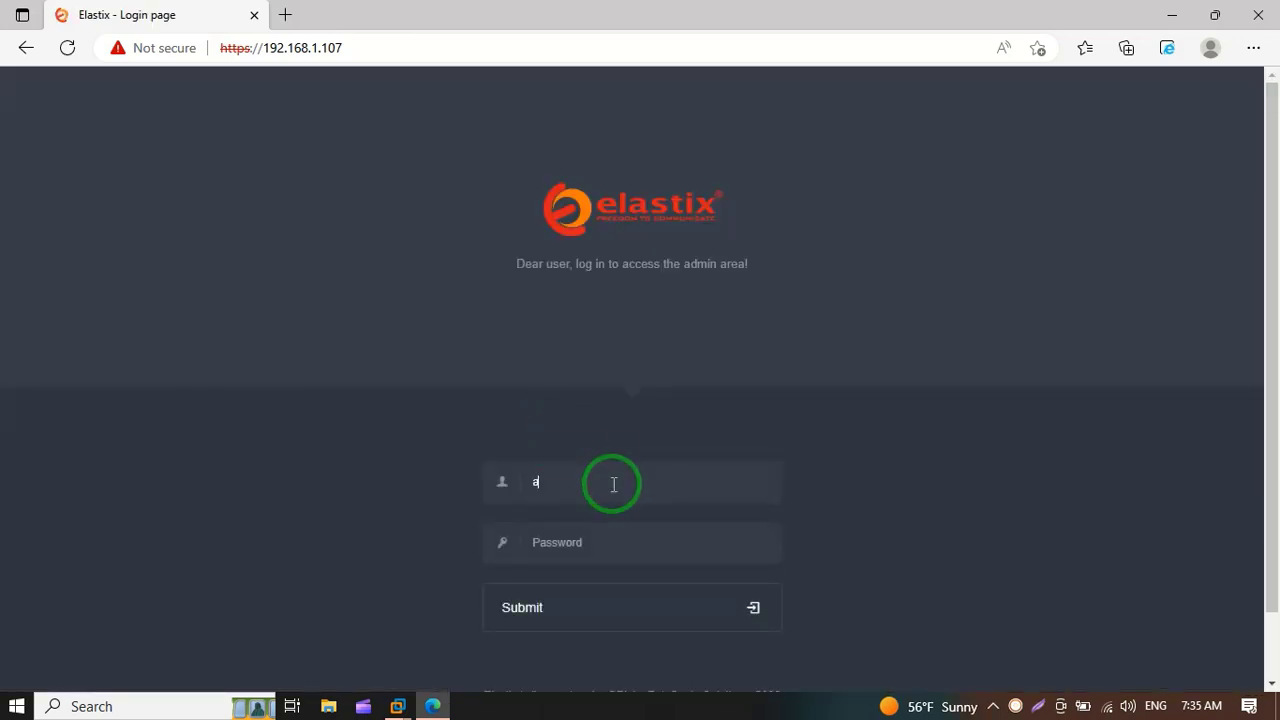
text(dmin)
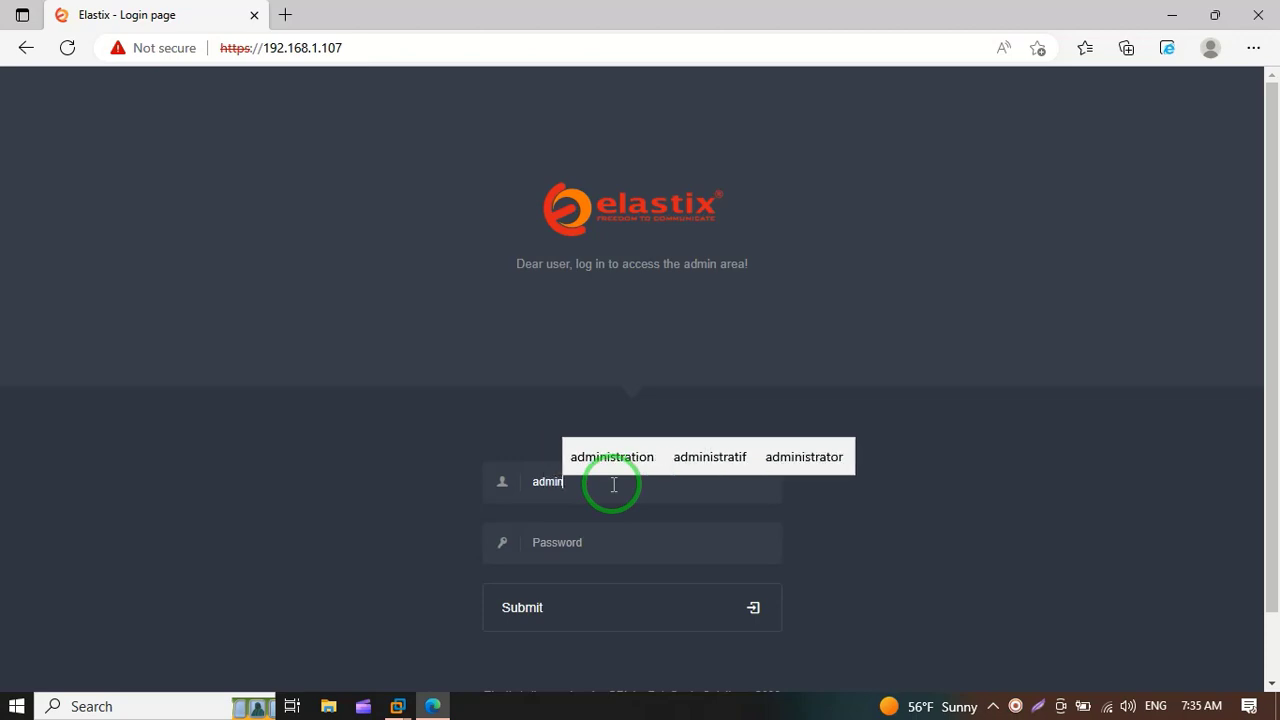
key(Tab)
text(•••••••)
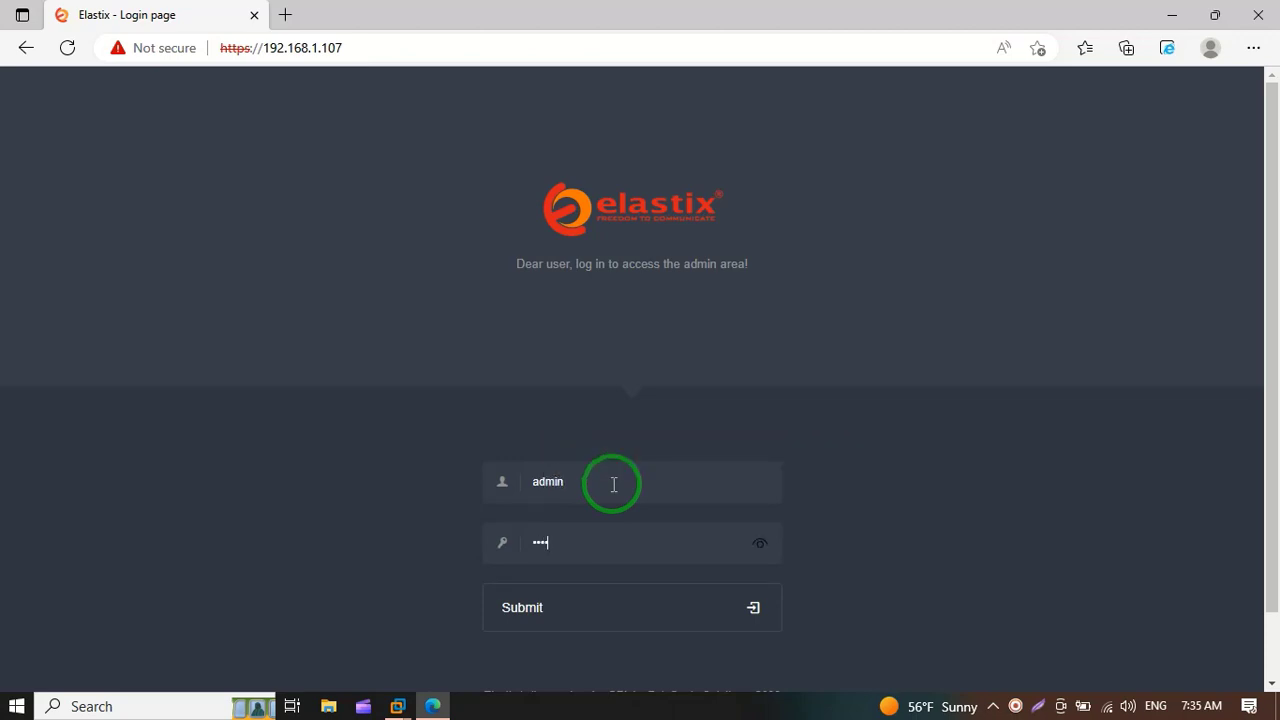
text(•)
key(Return)
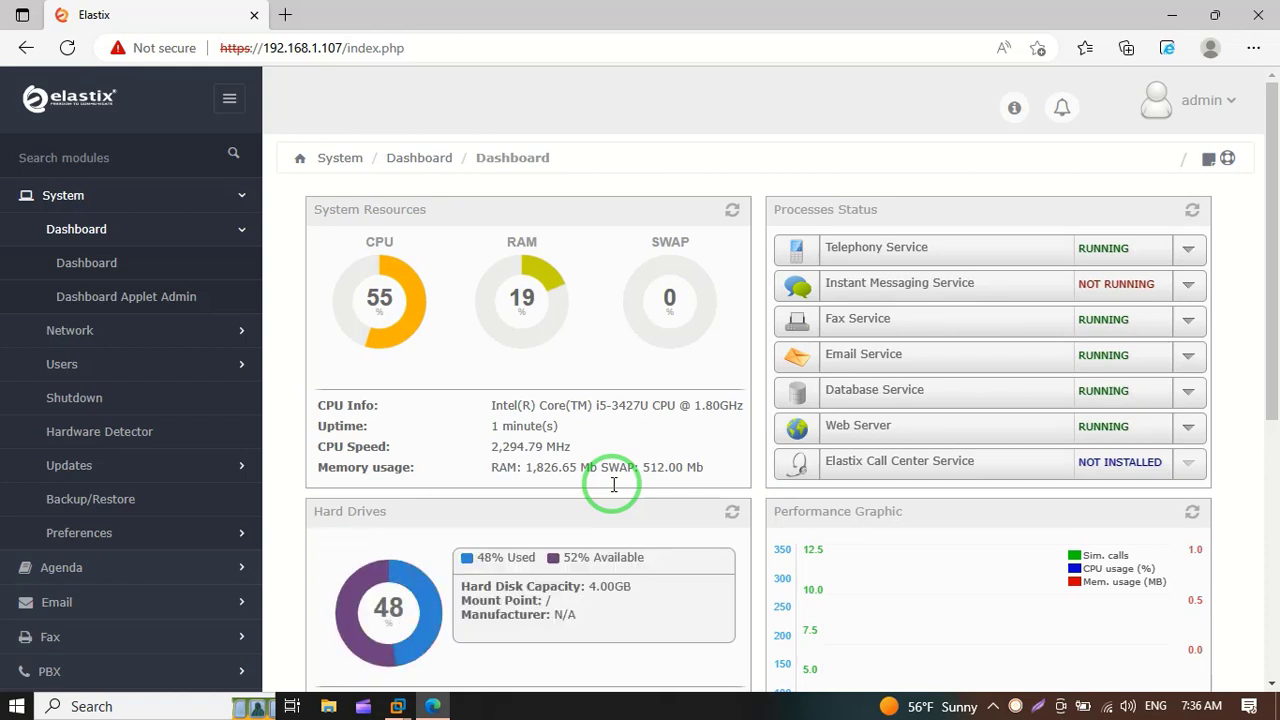
Step: Collapse the Dashboard and System sidebar sections and scroll the page down
click(245, 233)
click(243, 198)
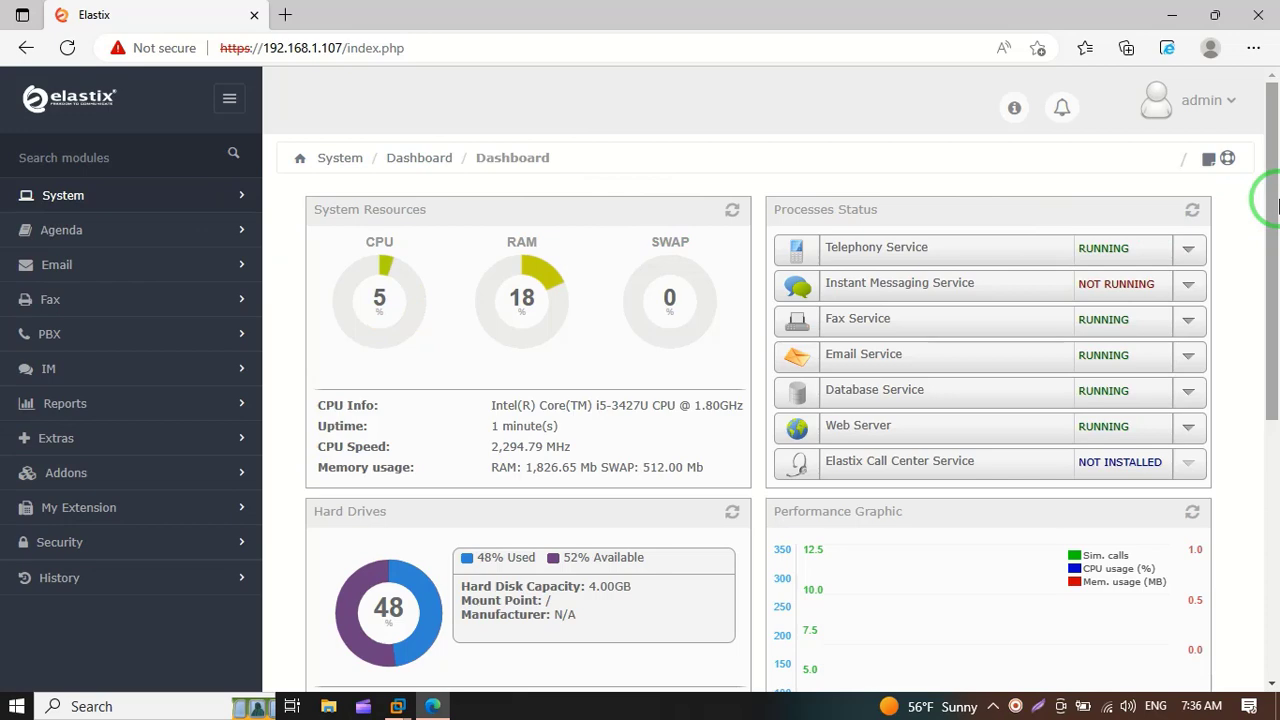
drag(1277, 205, 1277, 170)
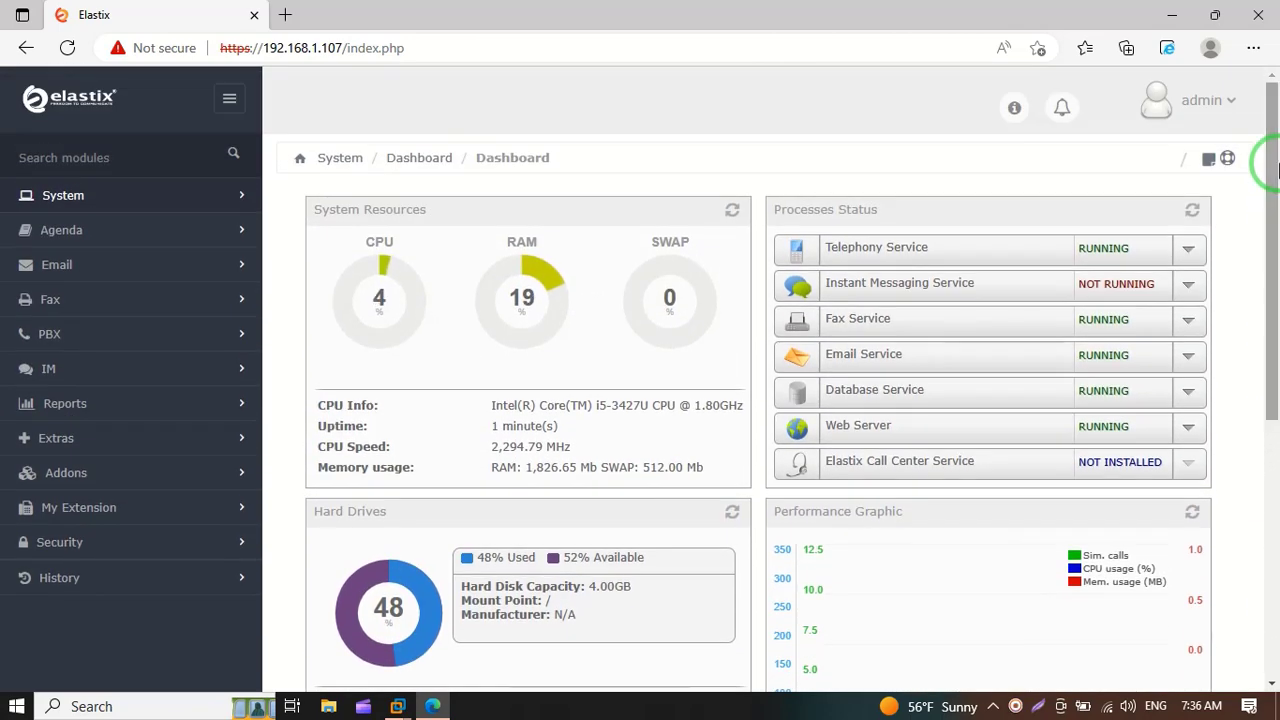